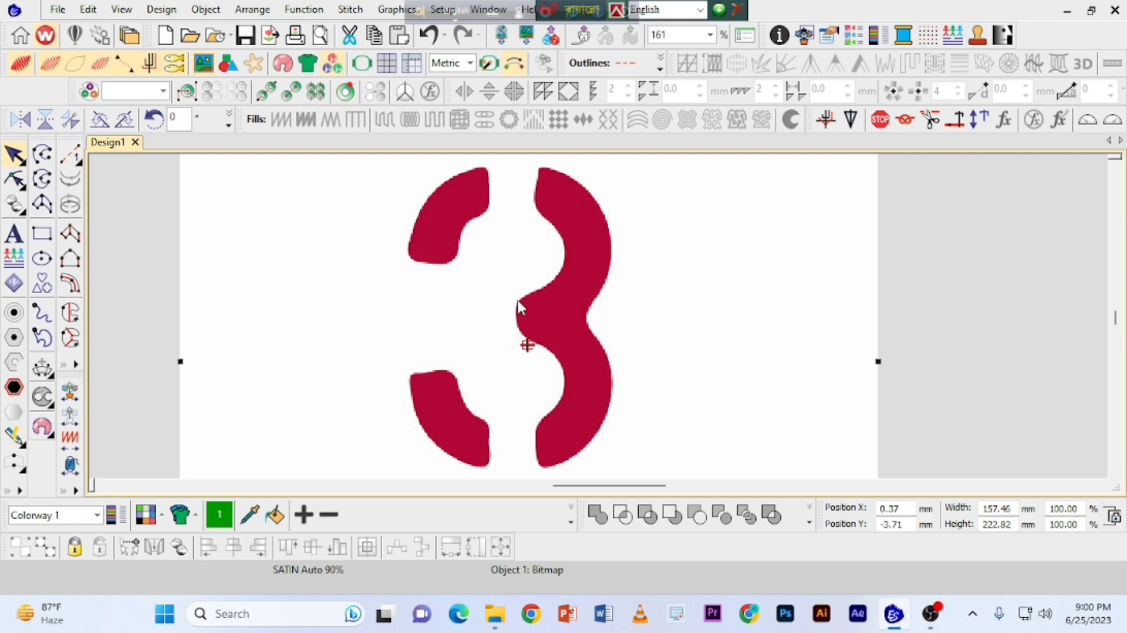
Step: Delete the existing number 3 bitmap from the design
left_click(538, 297)
key("Delete")
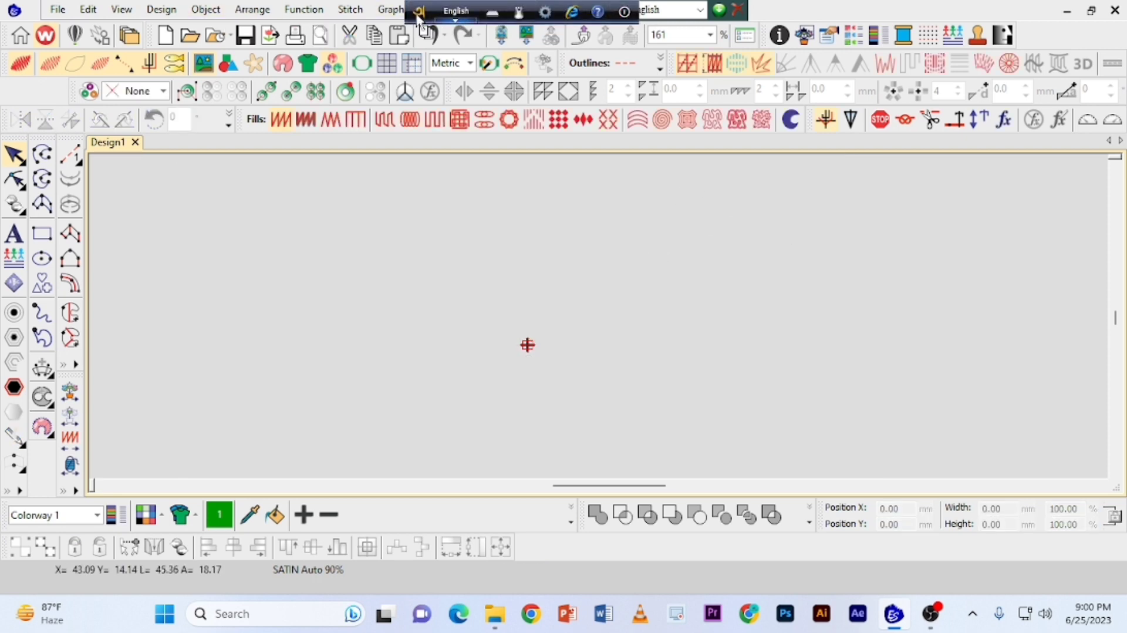
left_click(391, 11)
left_click(391, 11)
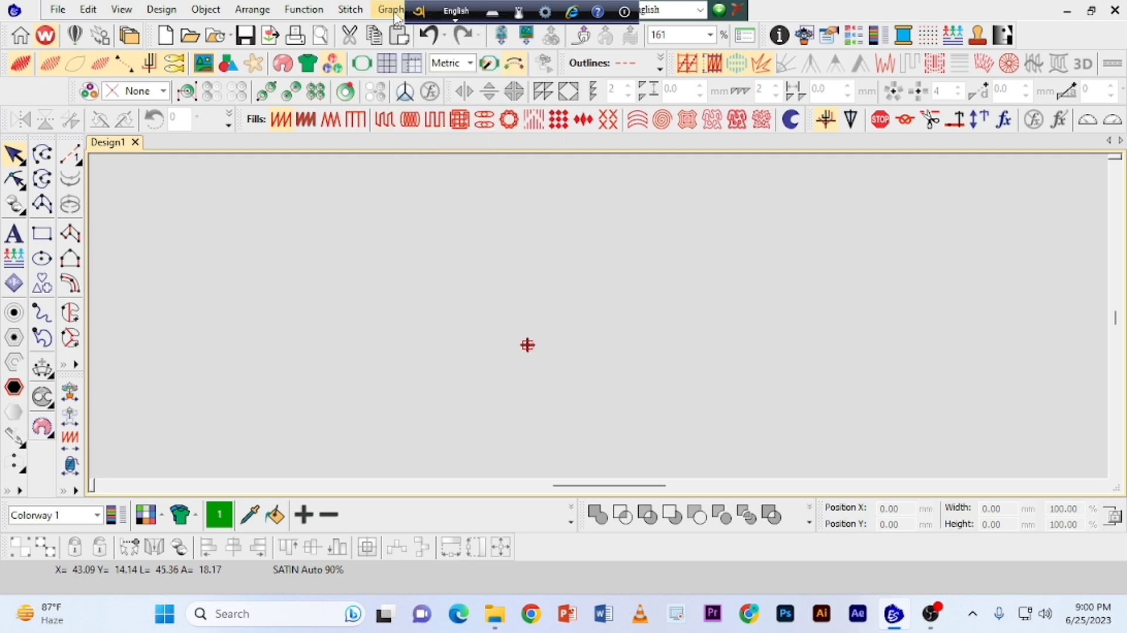
Step: Import the JPEG bitmap Artw_142 from the Practice Atwork folder as the digitizing background
left_click(531, 40)
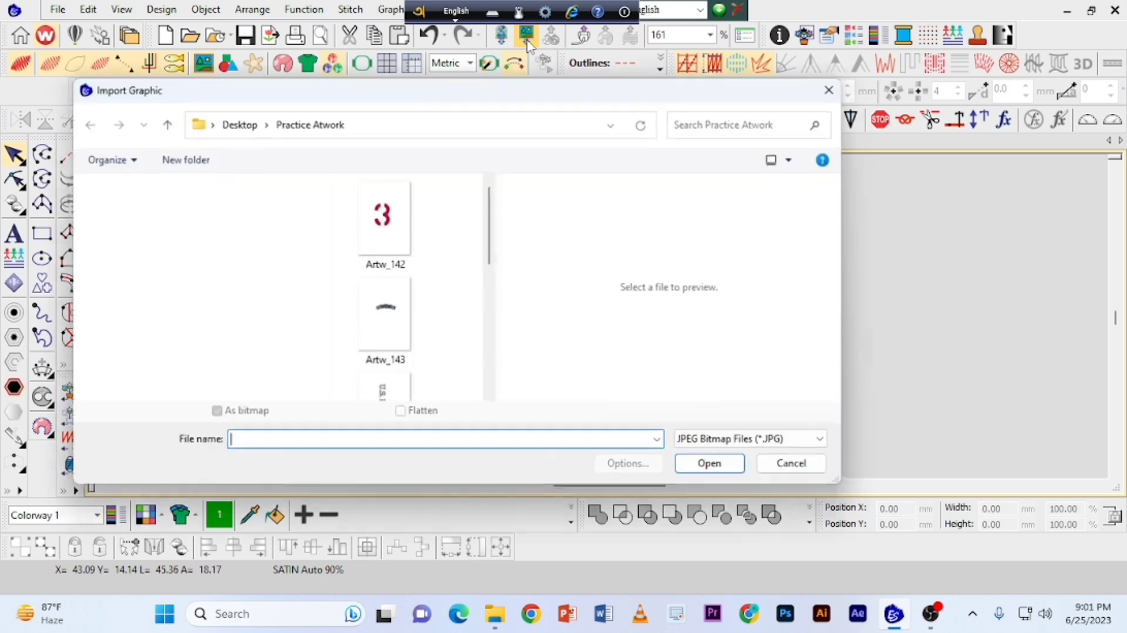
scroll(493, 236, "down", 2)
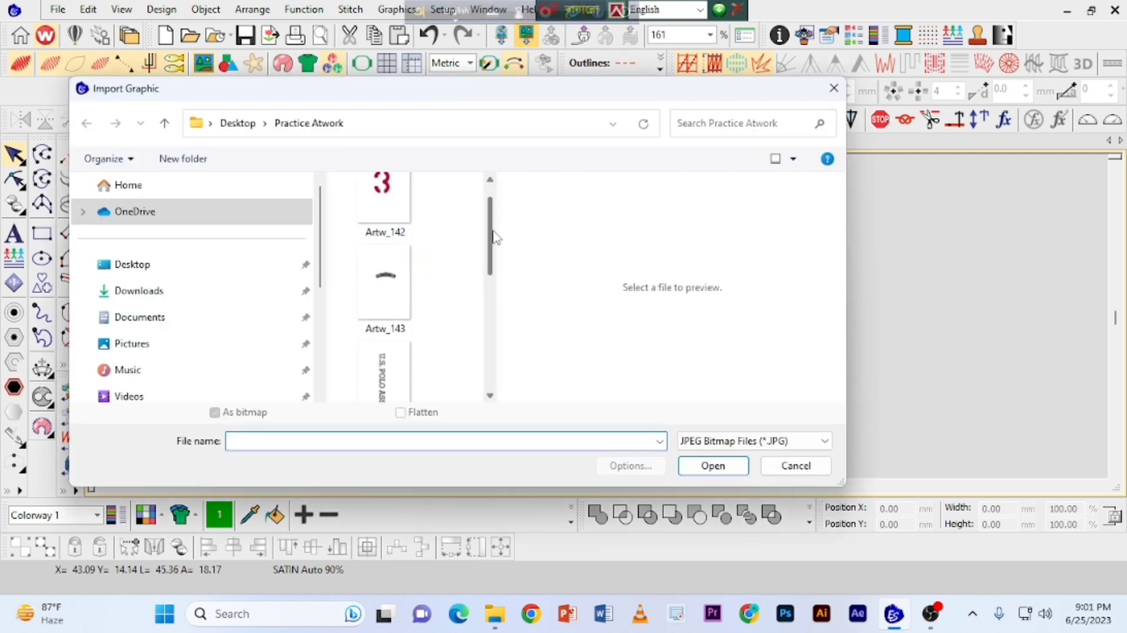
mouse_move(493, 237)
left_mouse_down()
mouse_move(491, 259)
mouse_move(491, 222)
left_mouse_up()
left_click(824, 444)
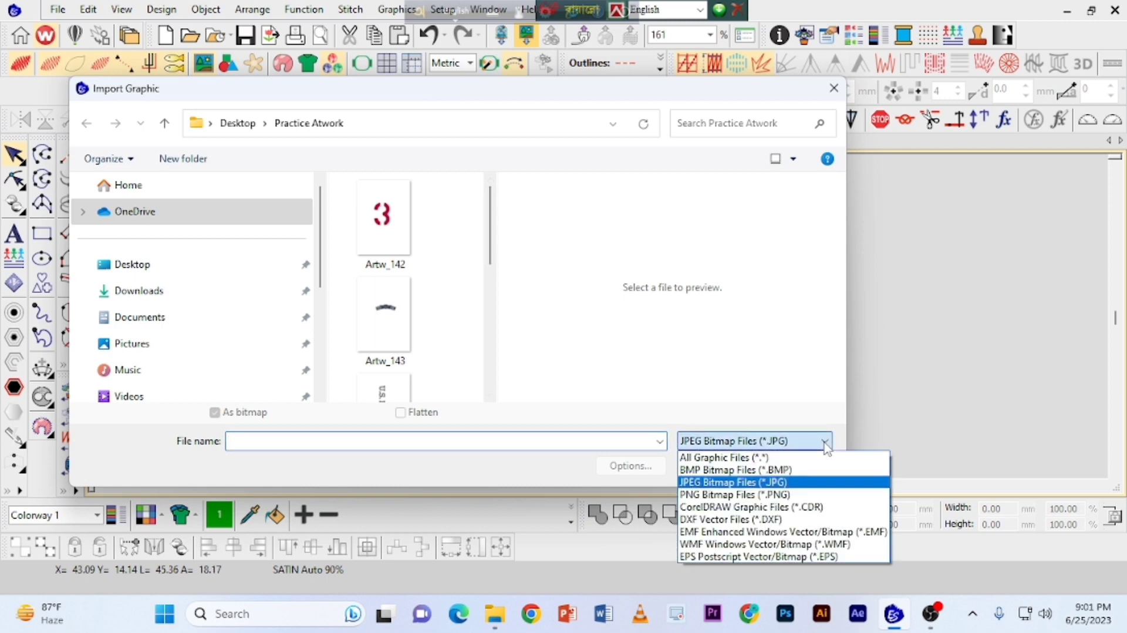
left_click(826, 447)
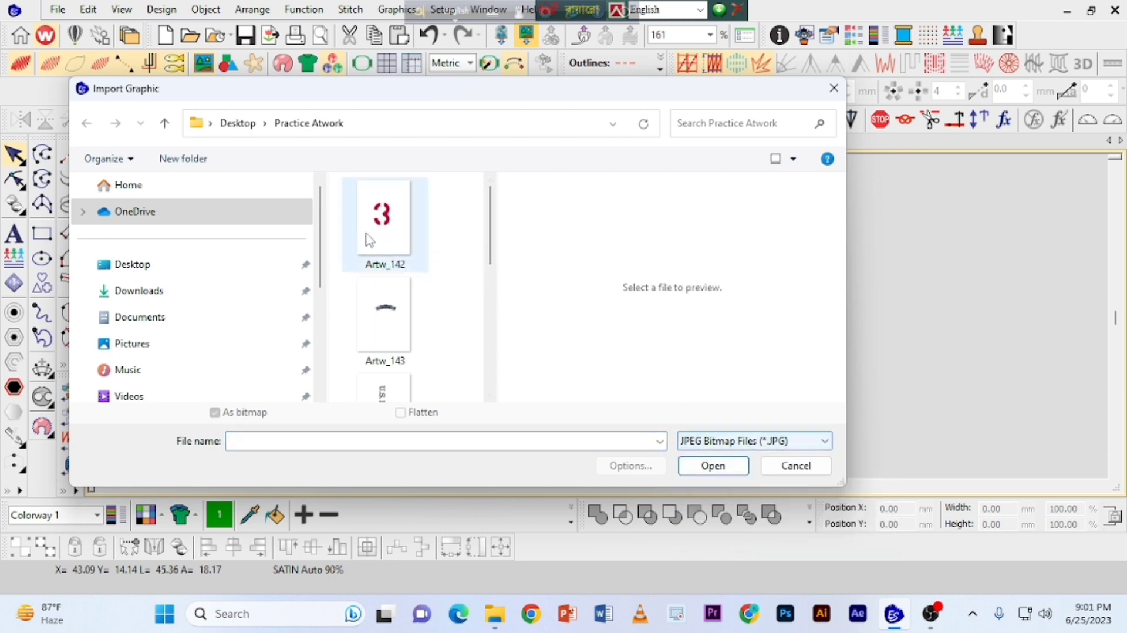
left_click(389, 223)
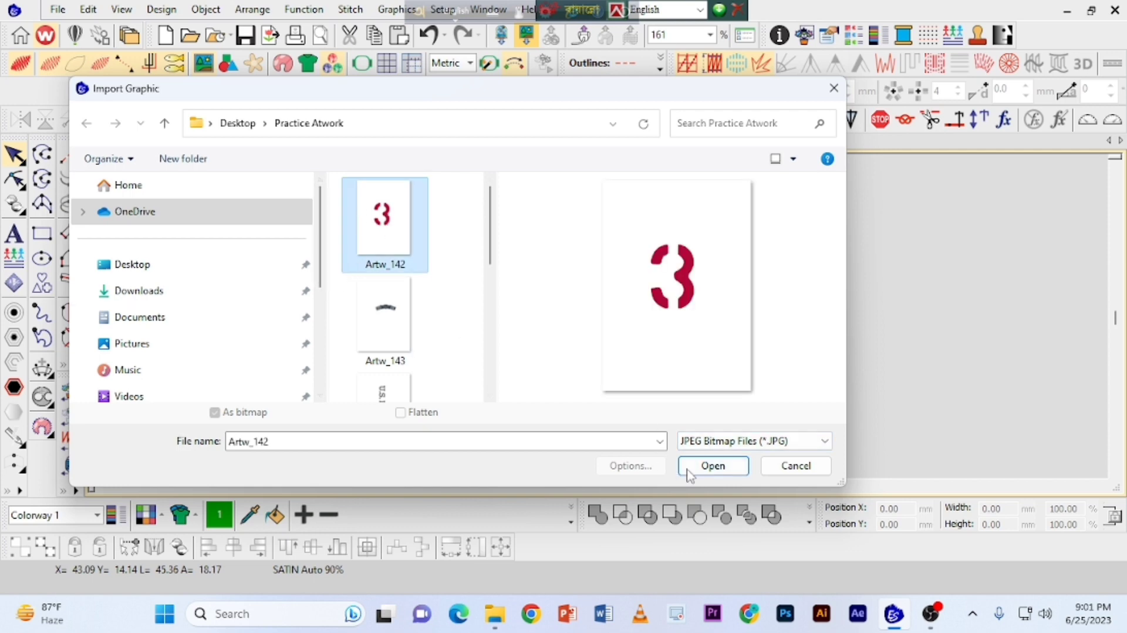
left_click(713, 466)
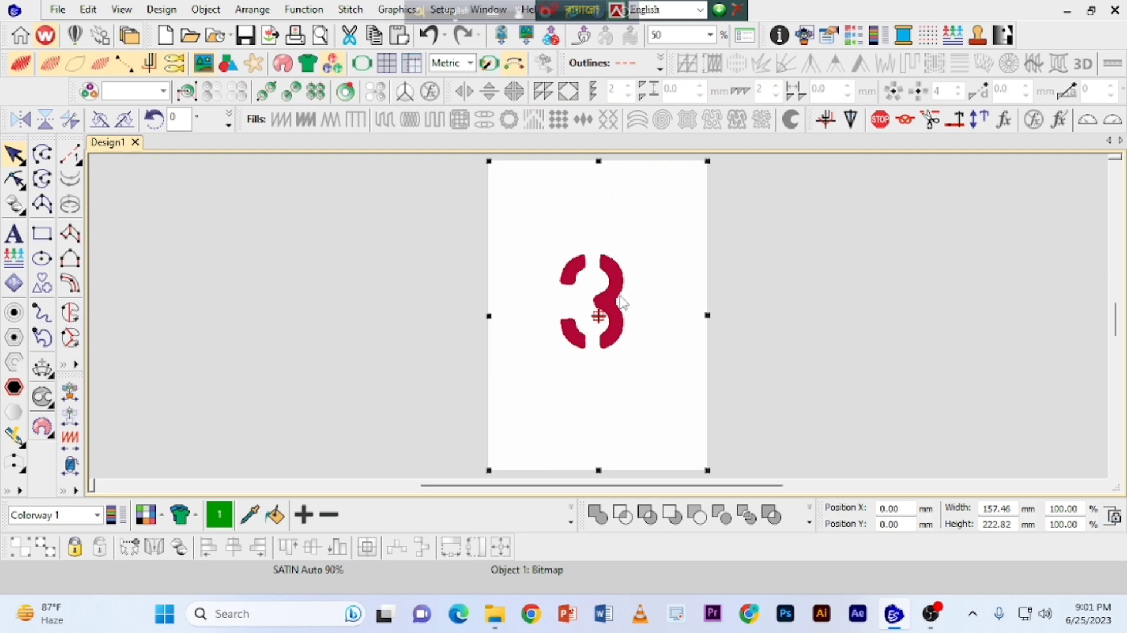
Step: Hide the imported bitmap, show it again, and examine the segments of the number 3 up close
left_click(205, 66)
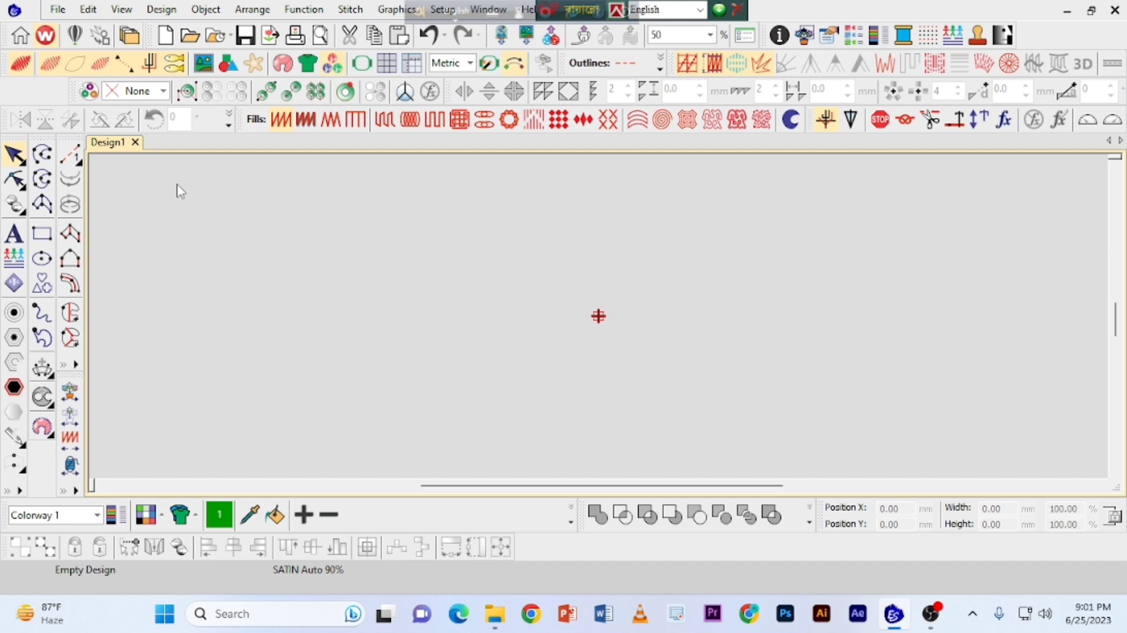
left_click(205, 65)
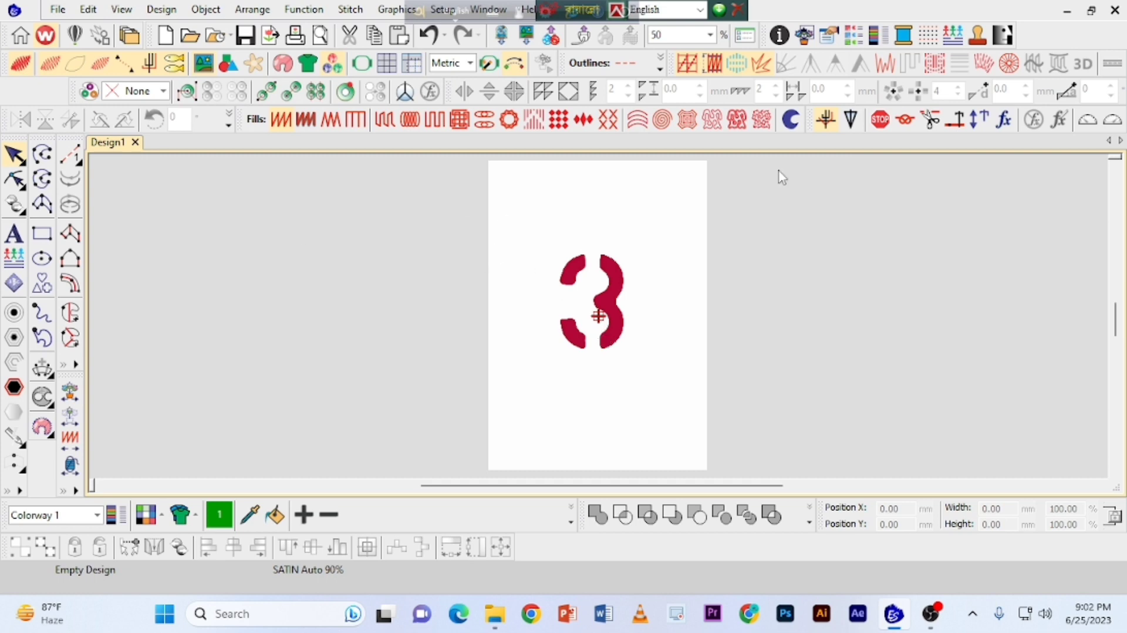
left_click(1116, 170)
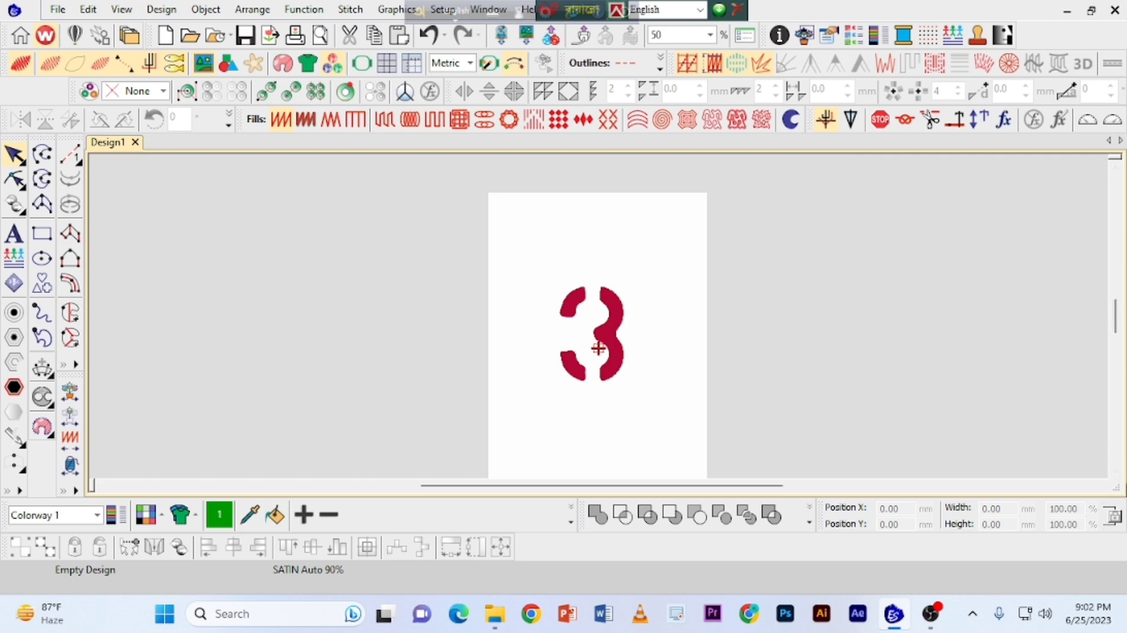
key("z")
left_click(1118, 473)
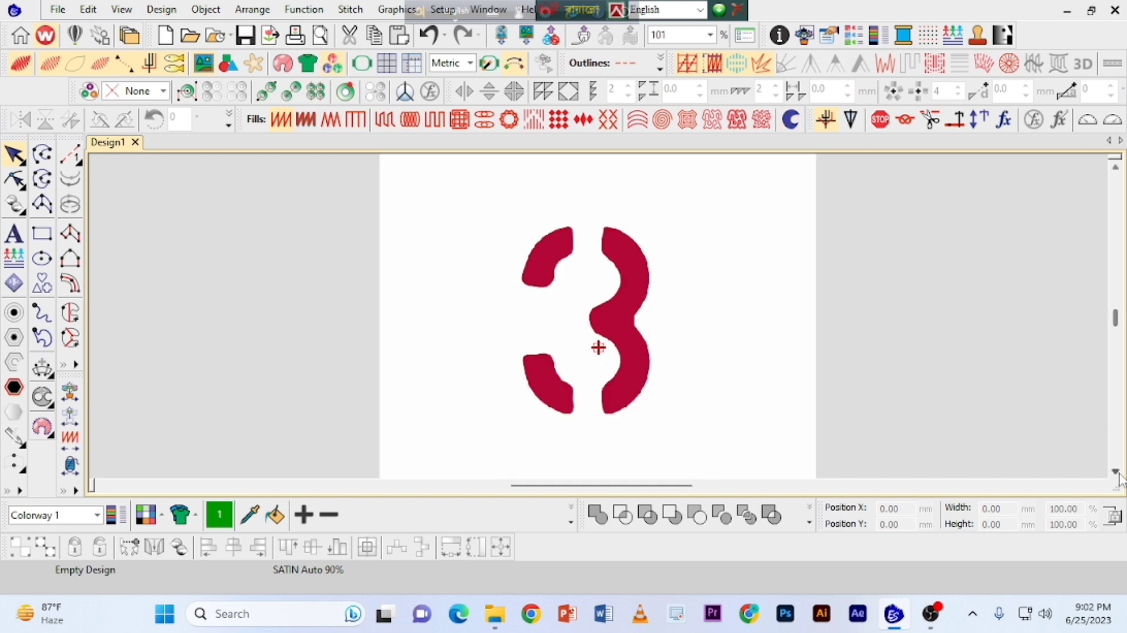
key("z")
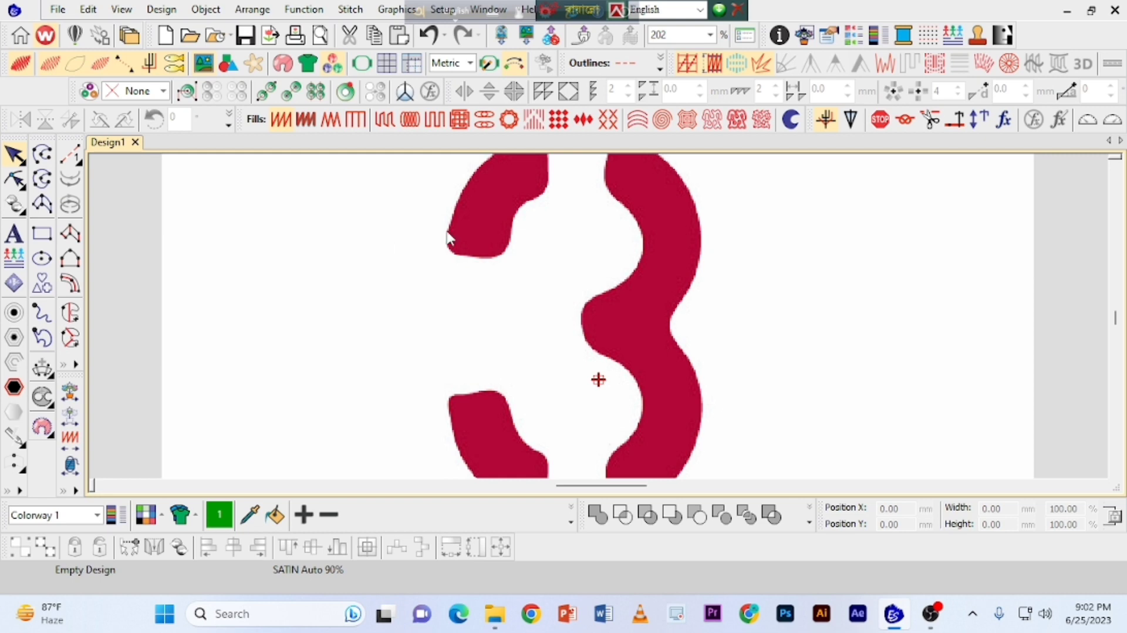
left_click(1117, 168)
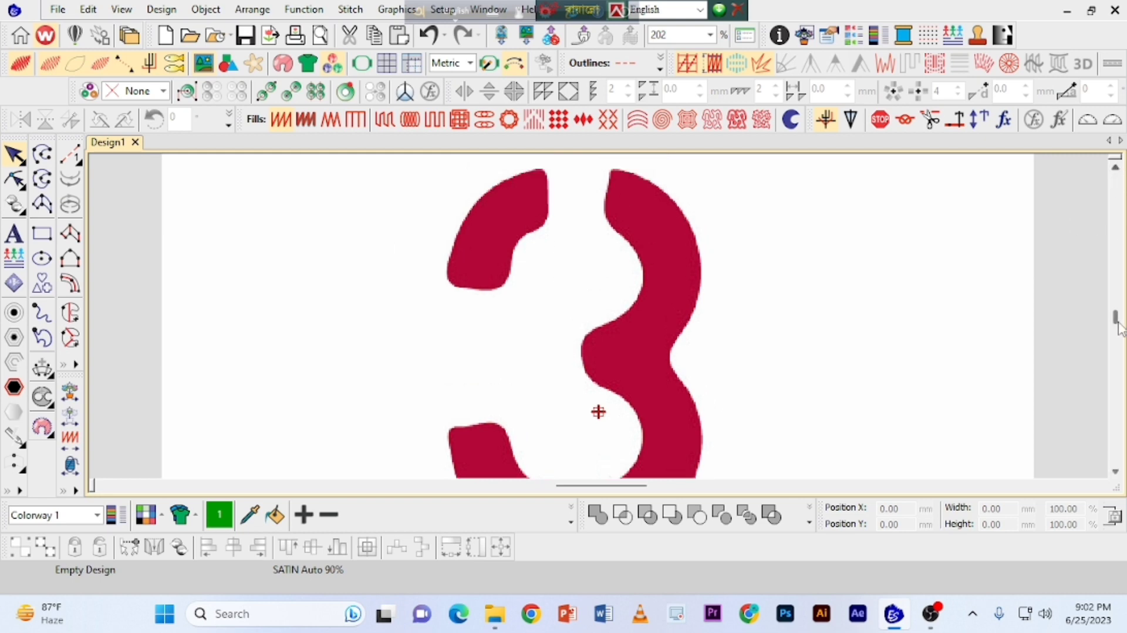
left_click(1115, 472)
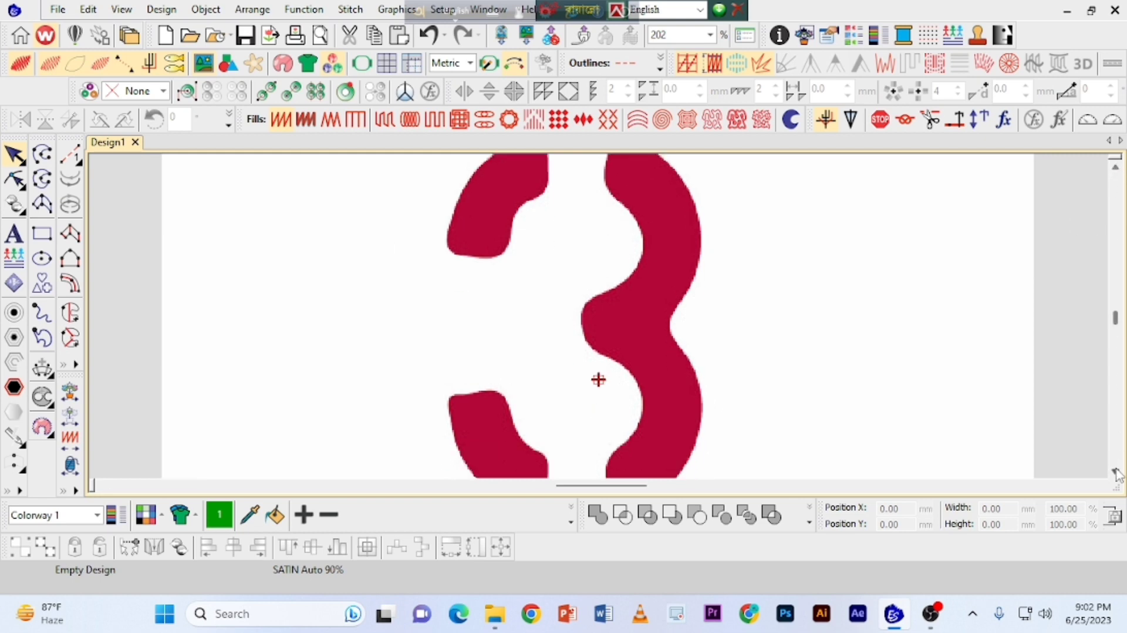
left_click(1117, 168)
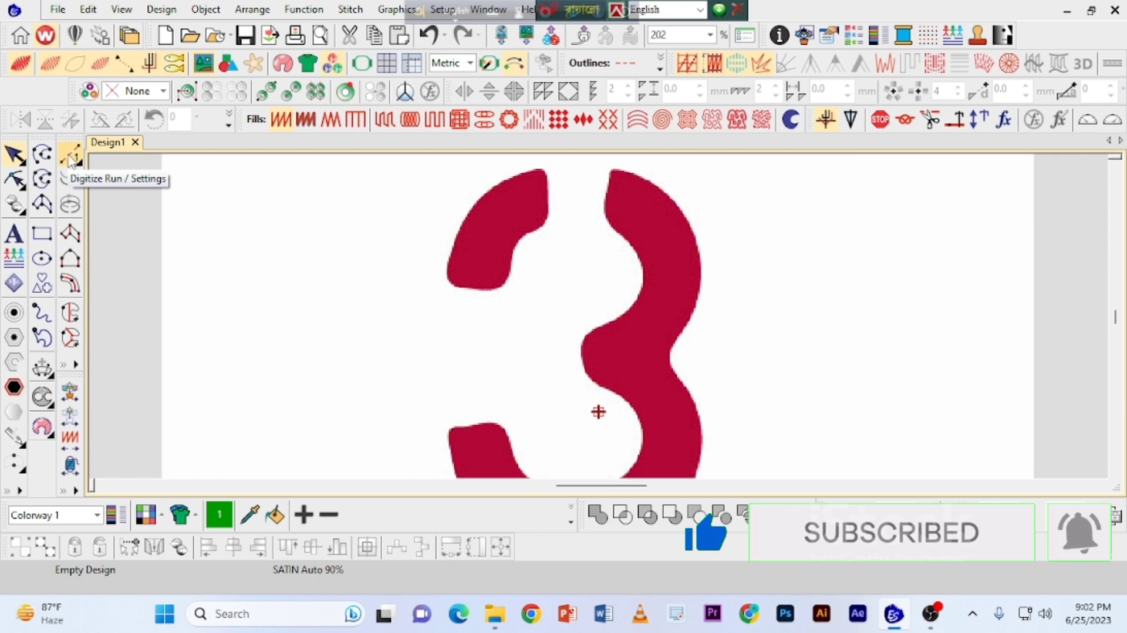
Step: Digitize a four-point Column A satin block, about 6 by 2 mm, near the upper end of the 3's lower-left segment
left_click(70, 235)
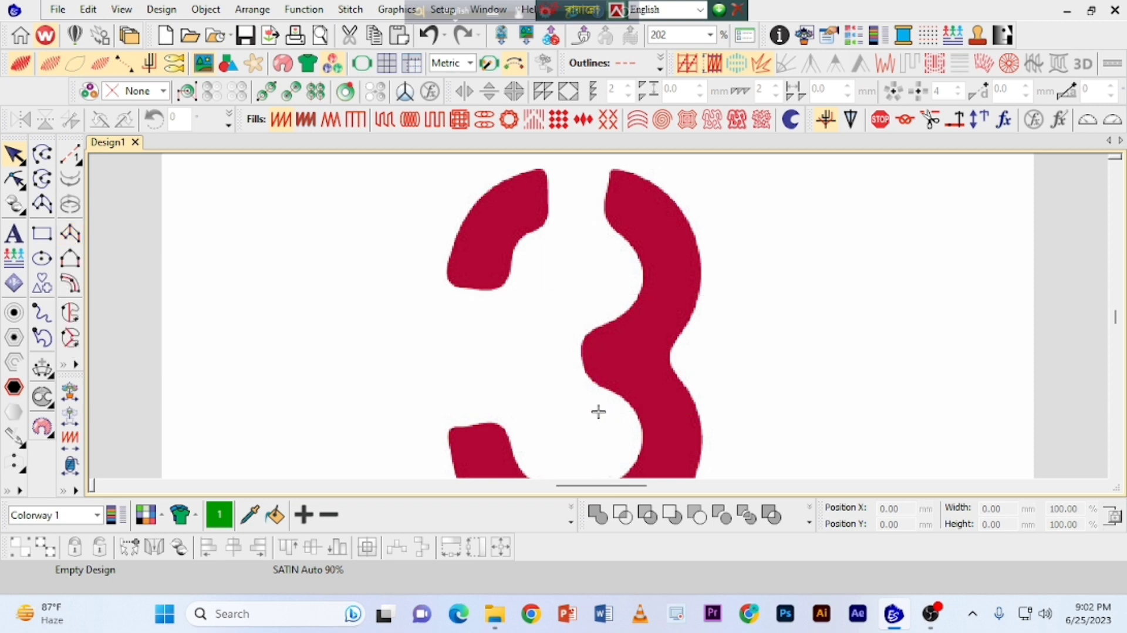
scroll(608, 388, "down", 1)
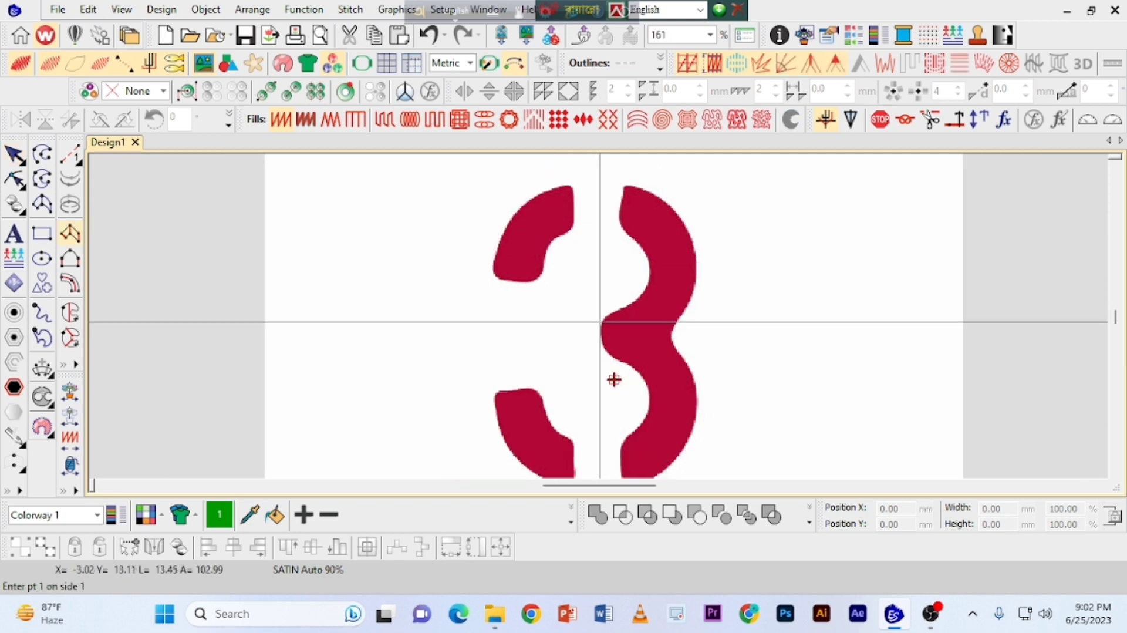
left_click(1116, 471)
left_click(1117, 472)
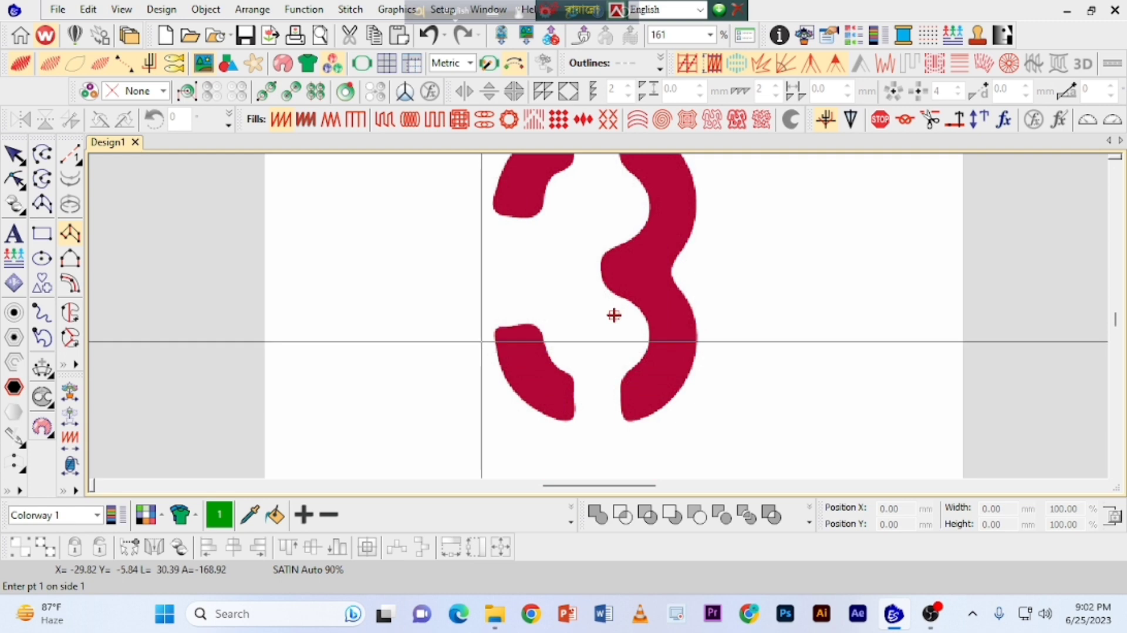
scroll(613, 315, "up", 3)
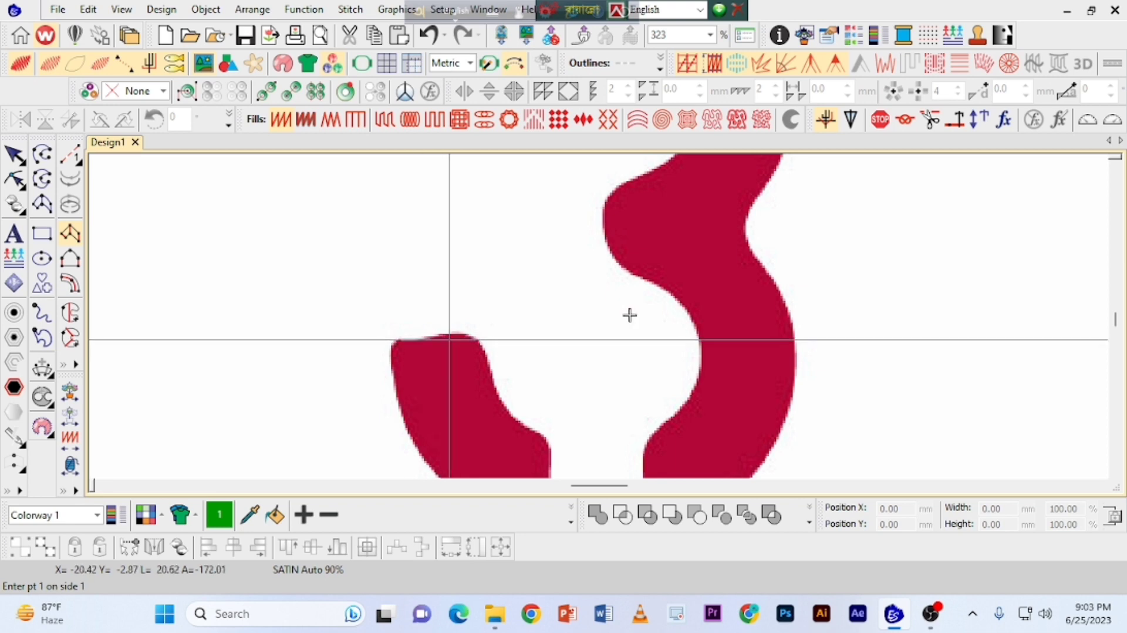
left_click(692, 68)
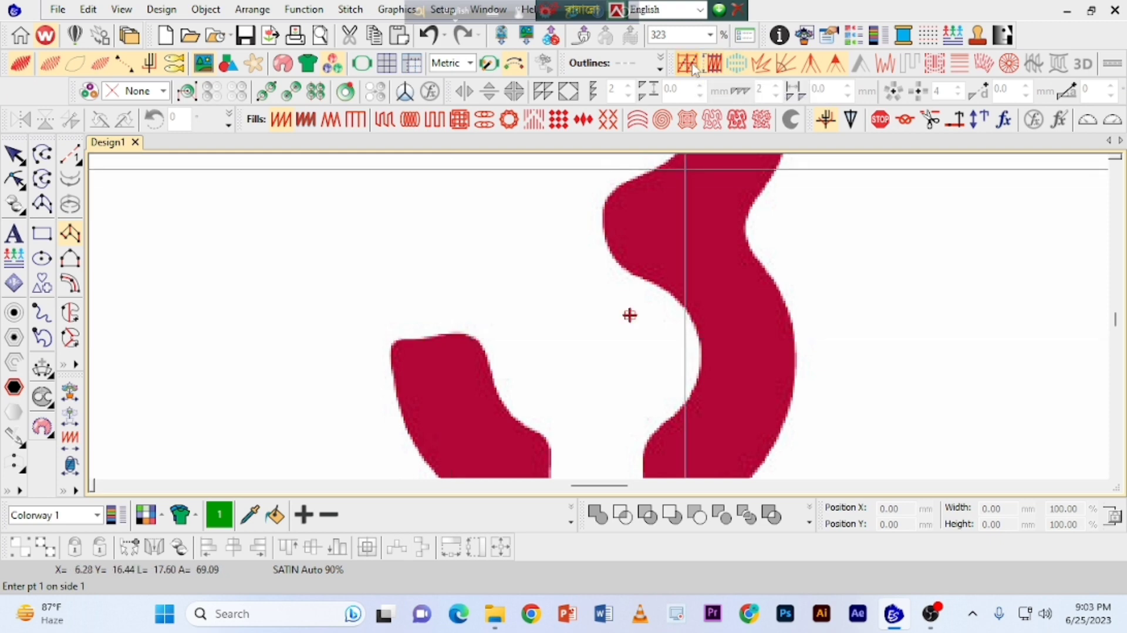
left_click(455, 338)
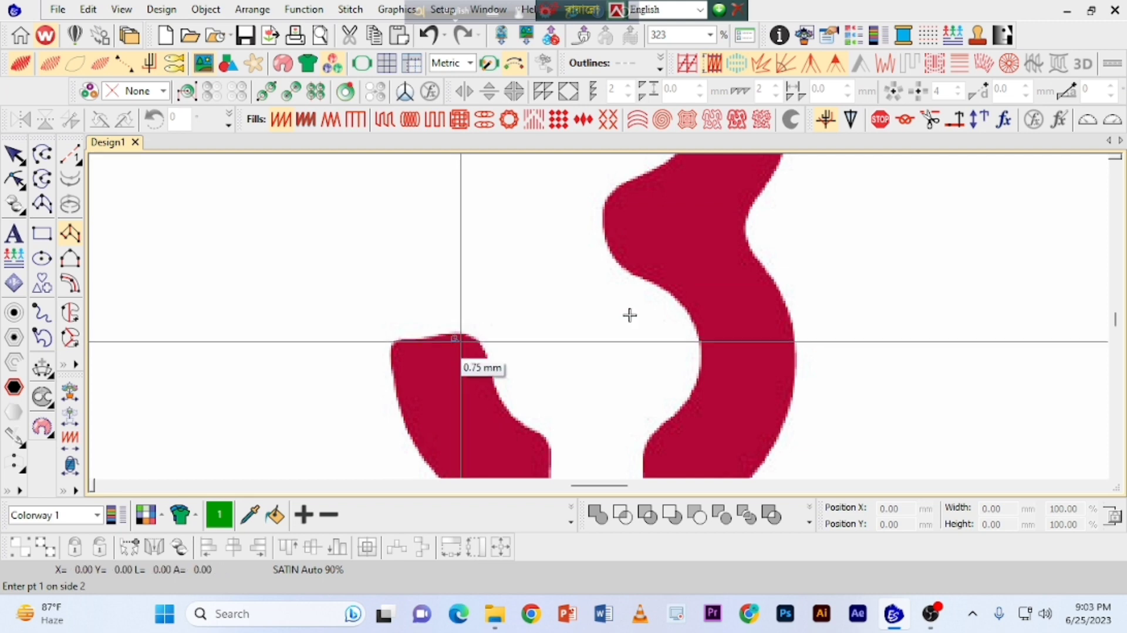
left_click(457, 356)
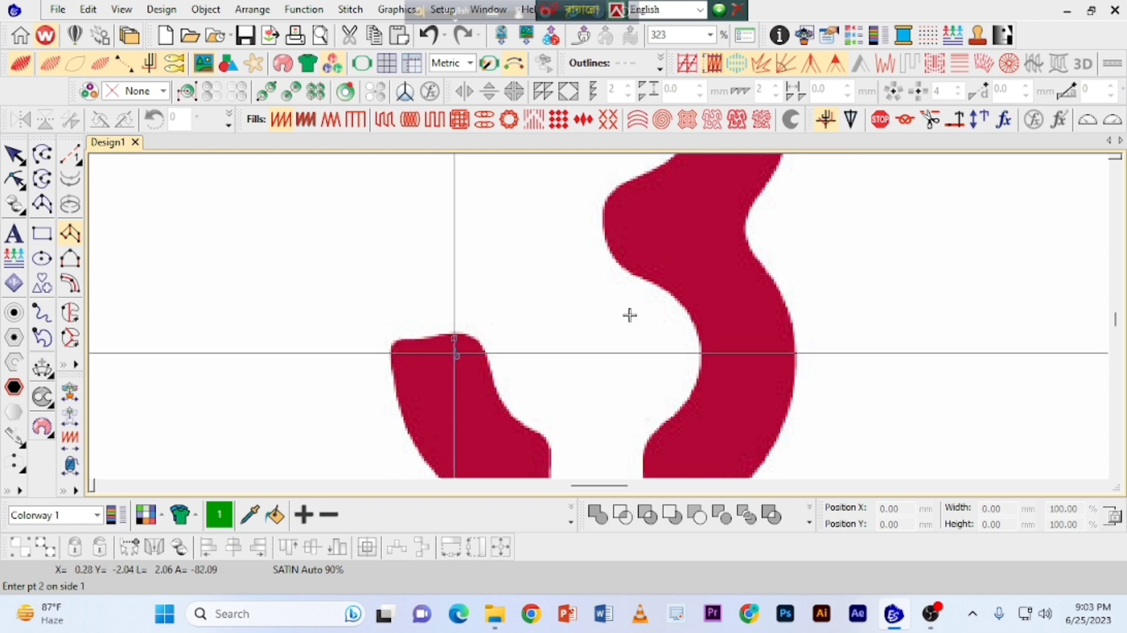
left_click(407, 342)
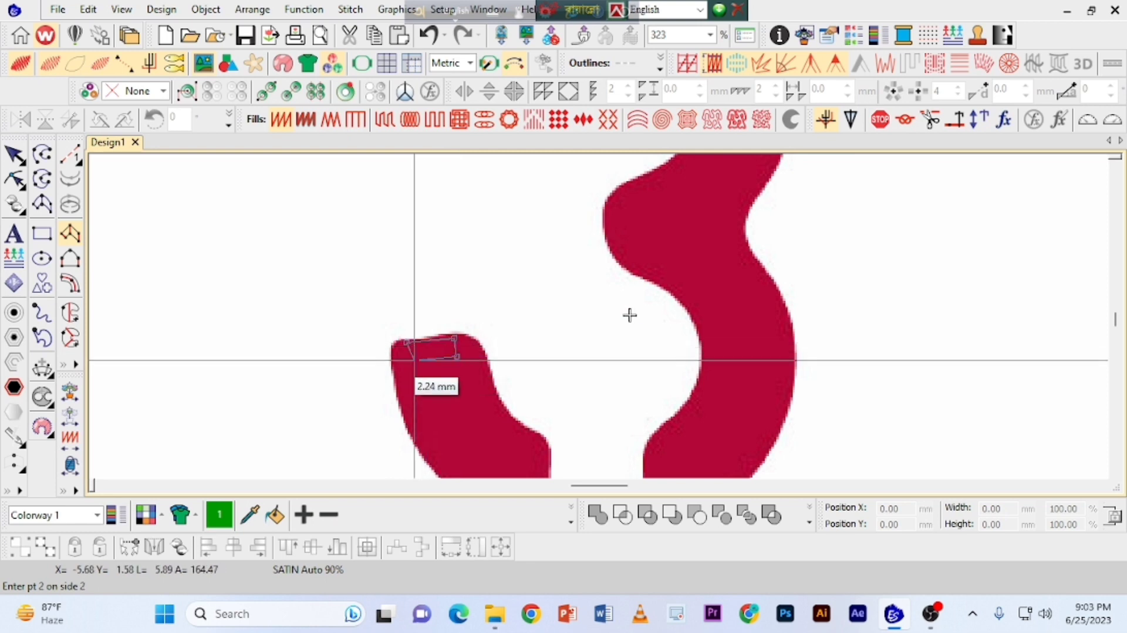
left_click(411, 366)
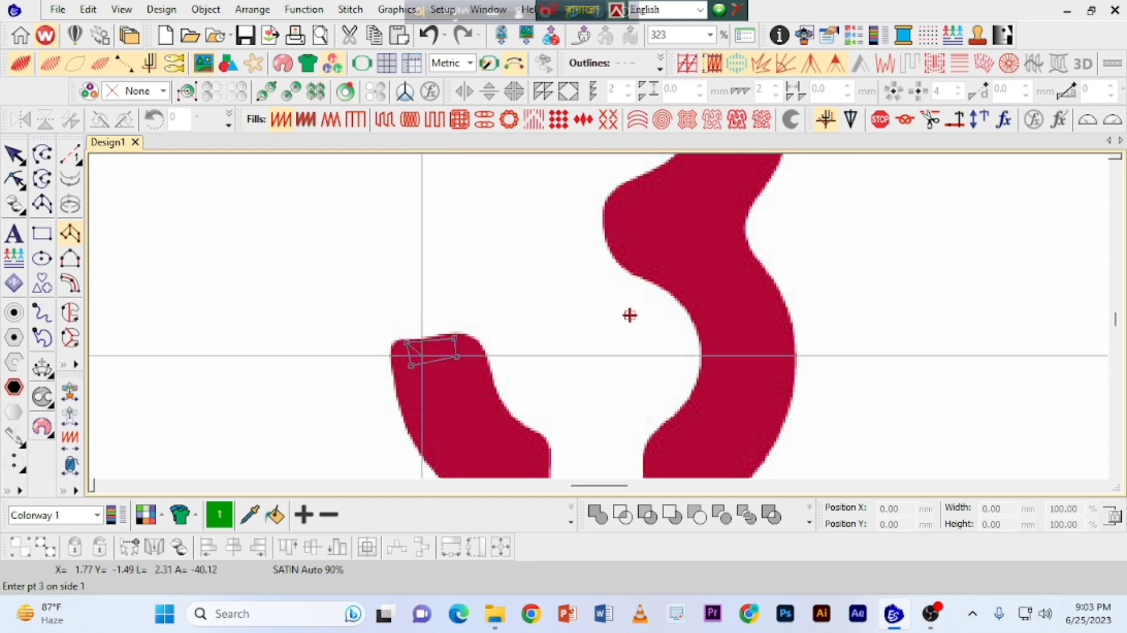
key("Return")
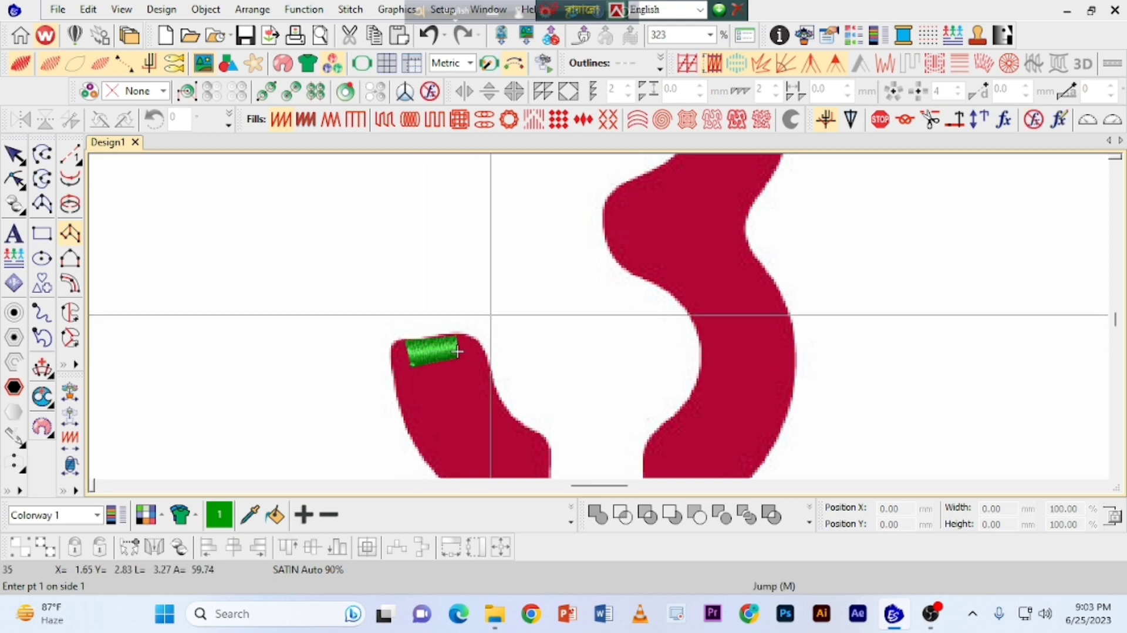
Step: Reshape the satin column's corner points so it slants across the segment, about 7.4 mm wide and 3.8 mm high overall
left_click(14, 180)
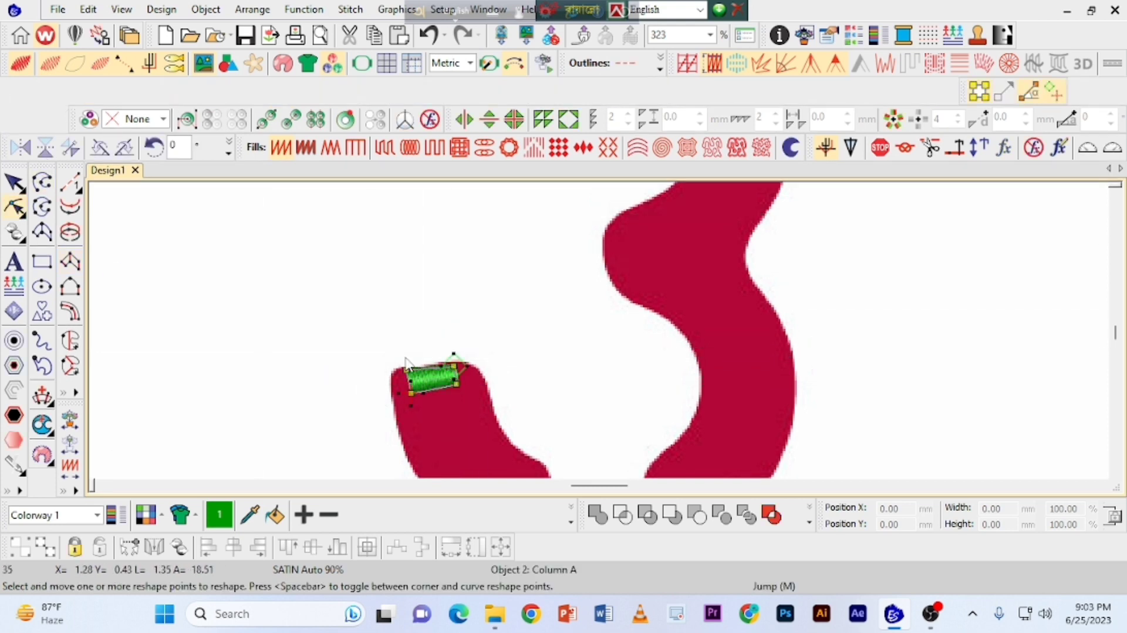
mouse_move(459, 388)
left_mouse_down()
mouse_move(471, 388)
mouse_move(468, 373)
left_mouse_up()
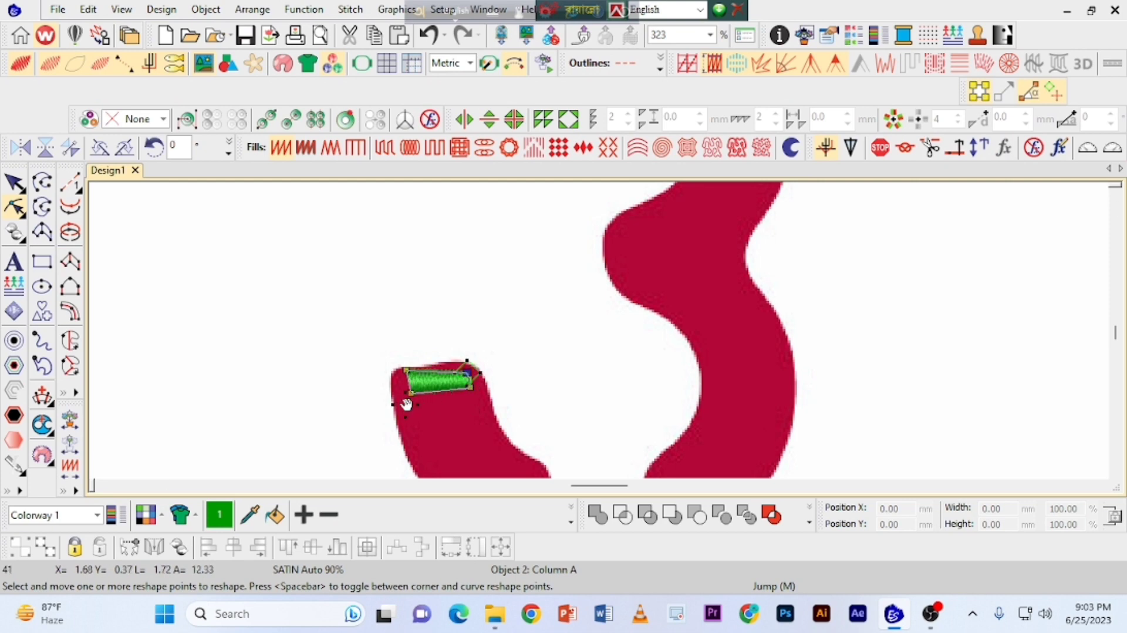
mouse_move(411, 392)
left_mouse_down()
mouse_move(405, 405)
mouse_move(407, 390)
left_mouse_up()
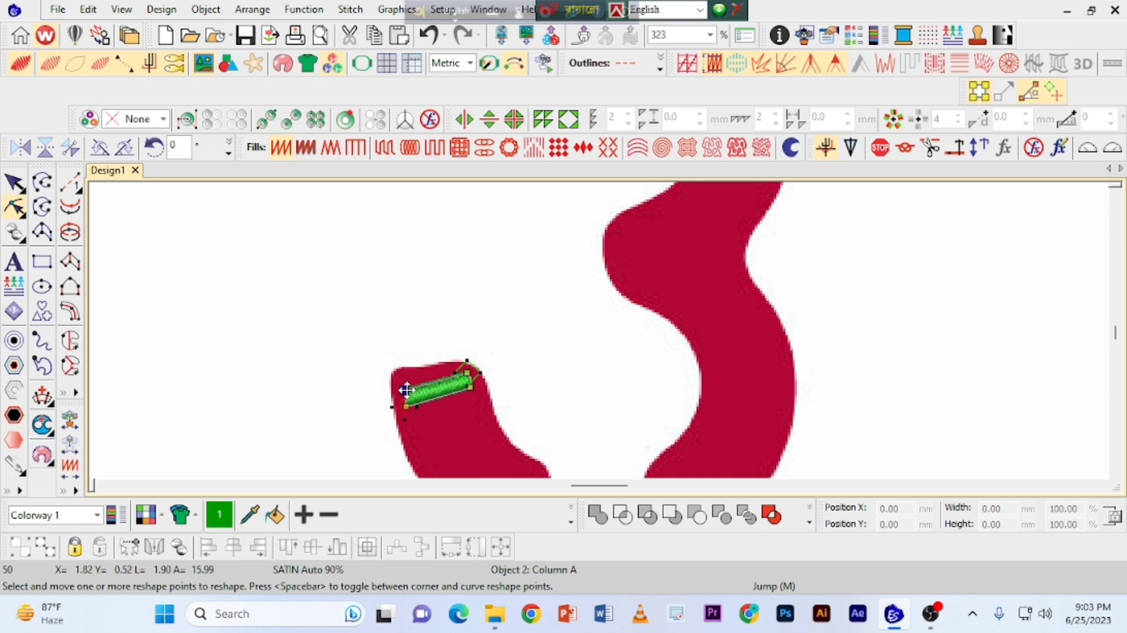
left_click(14, 184)
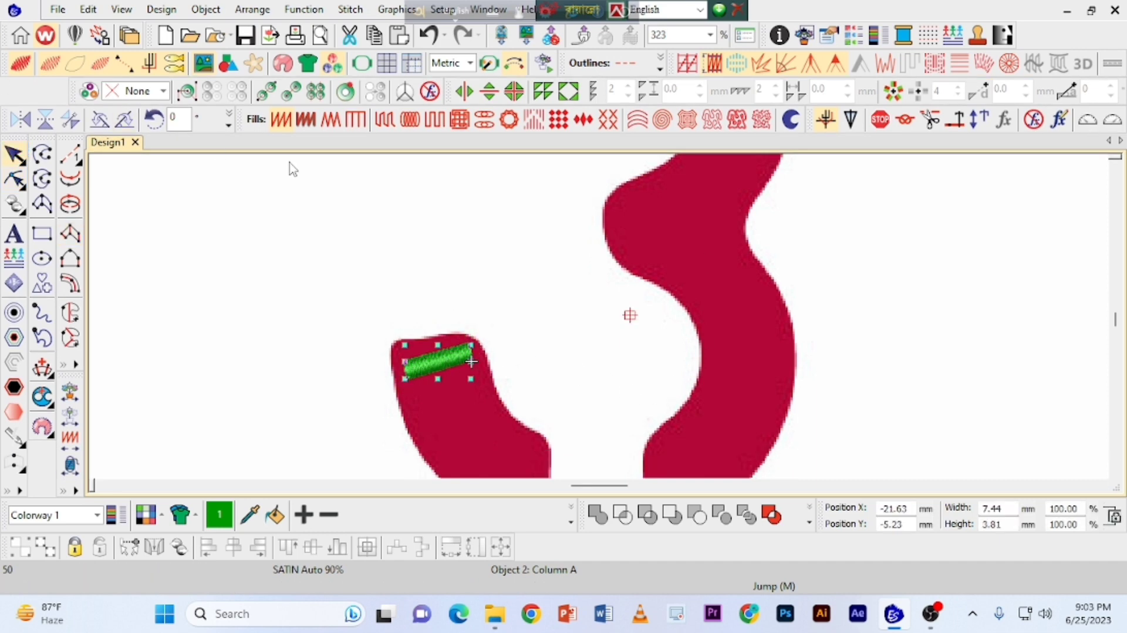
Step: Turn off auto spacing for the column's satin fill, set its stitch spacing to 0.45 mm, and deselect the column
left_click(834, 37)
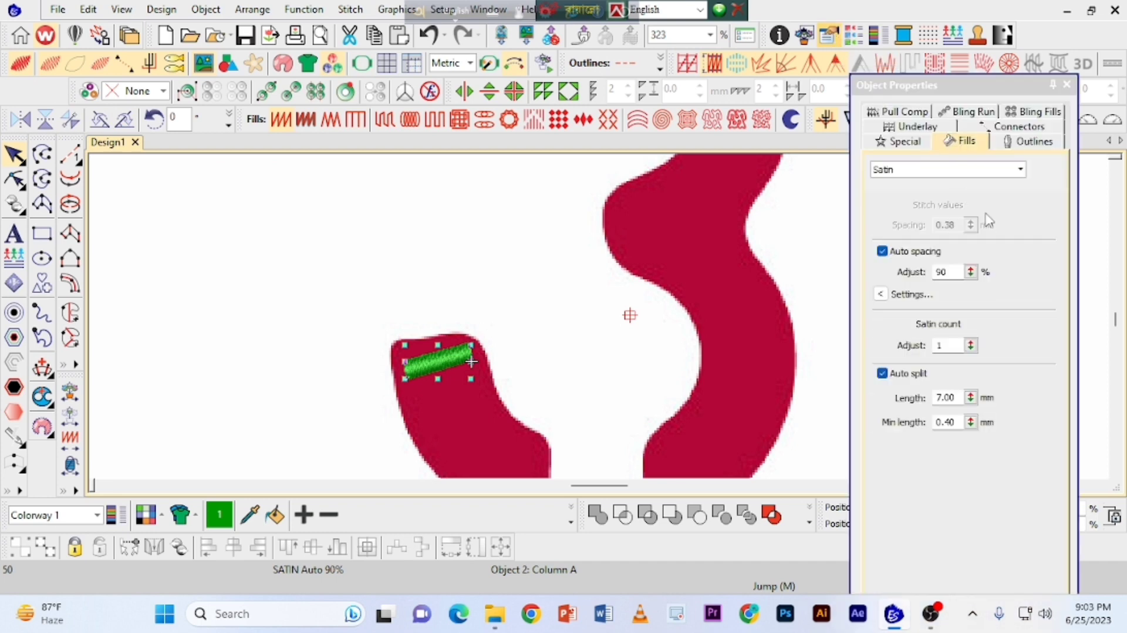
left_click(883, 252)
left_click_drag(961, 225, 928, 224)
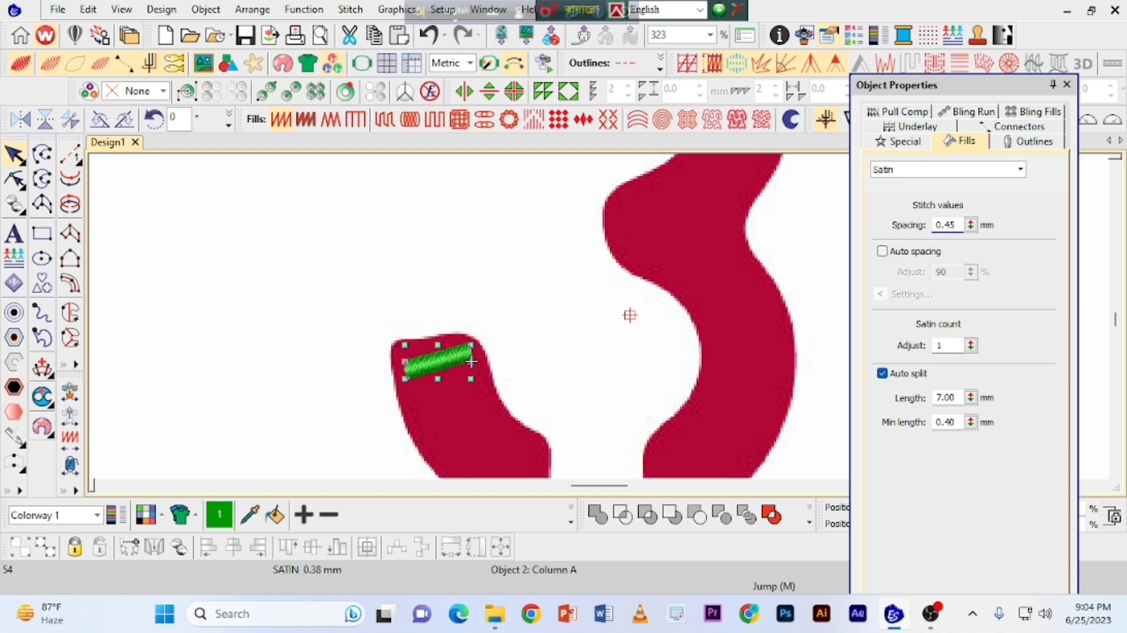
key("Return")
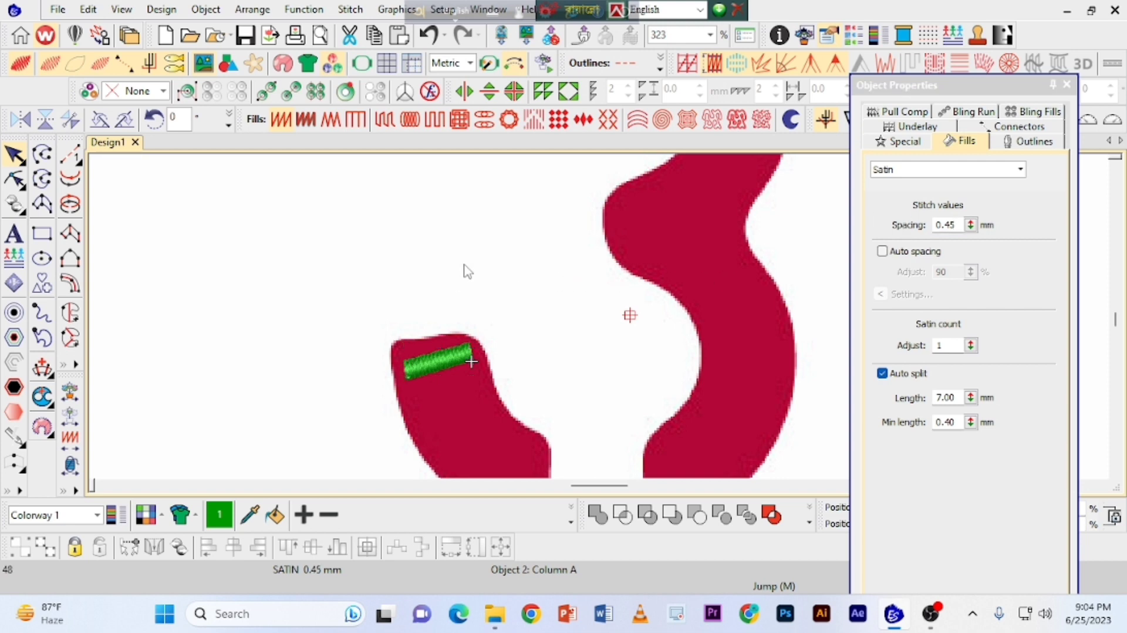
left_click(541, 231)
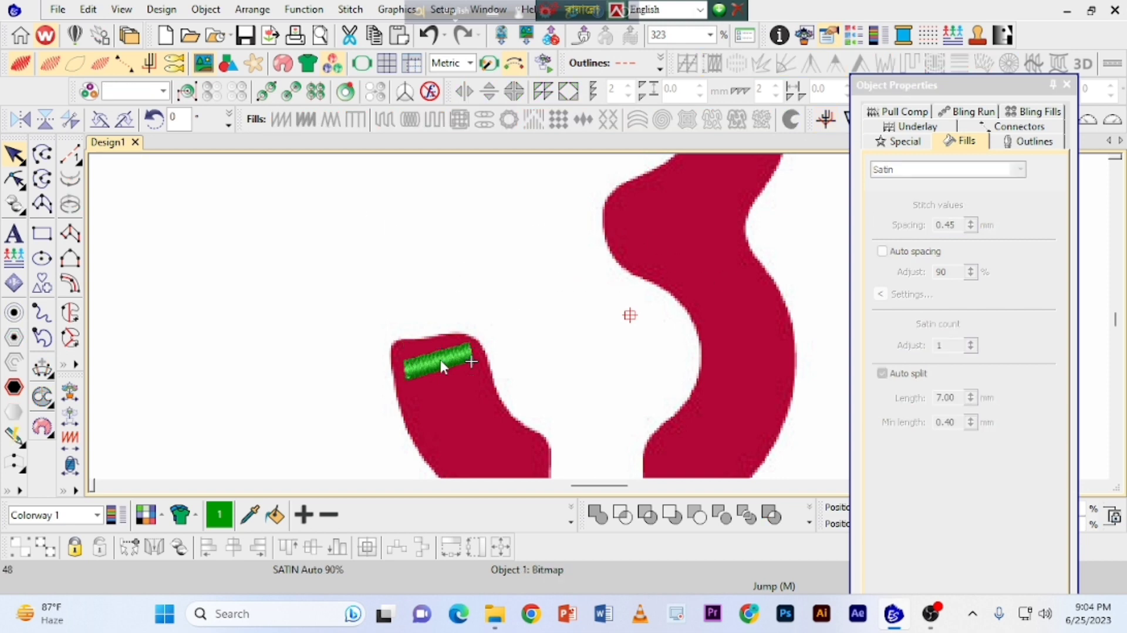
scroll(457, 358, "down", 1)
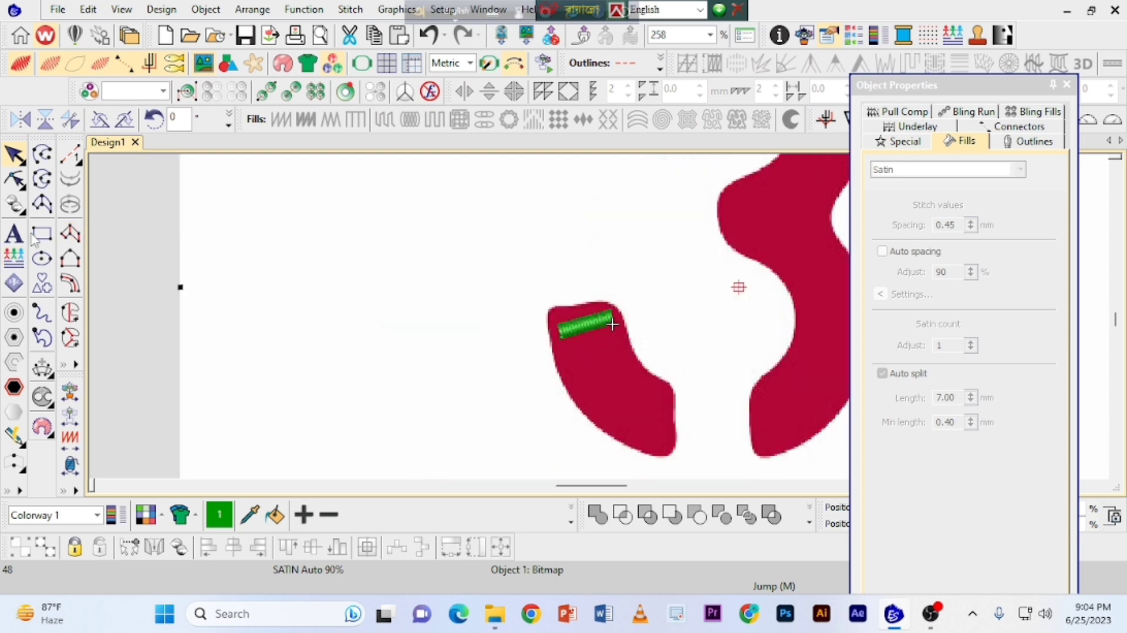
Step: Digitize a four-point run stitch line from the upper satin block's inner end down to near the segment's lower end
left_click(71, 156)
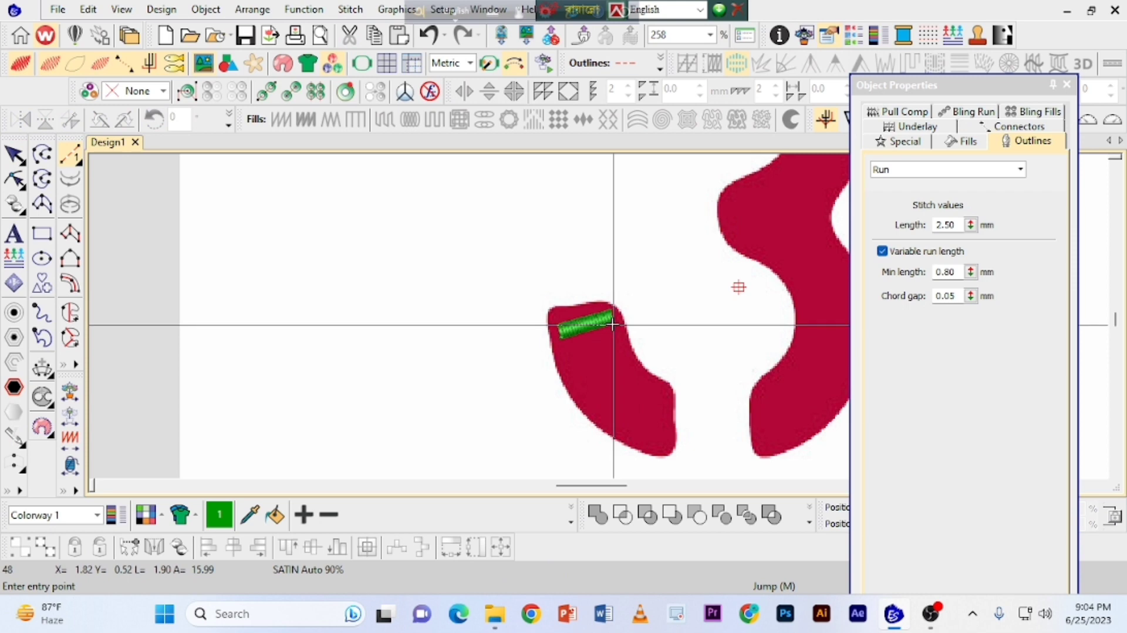
key("Escape")
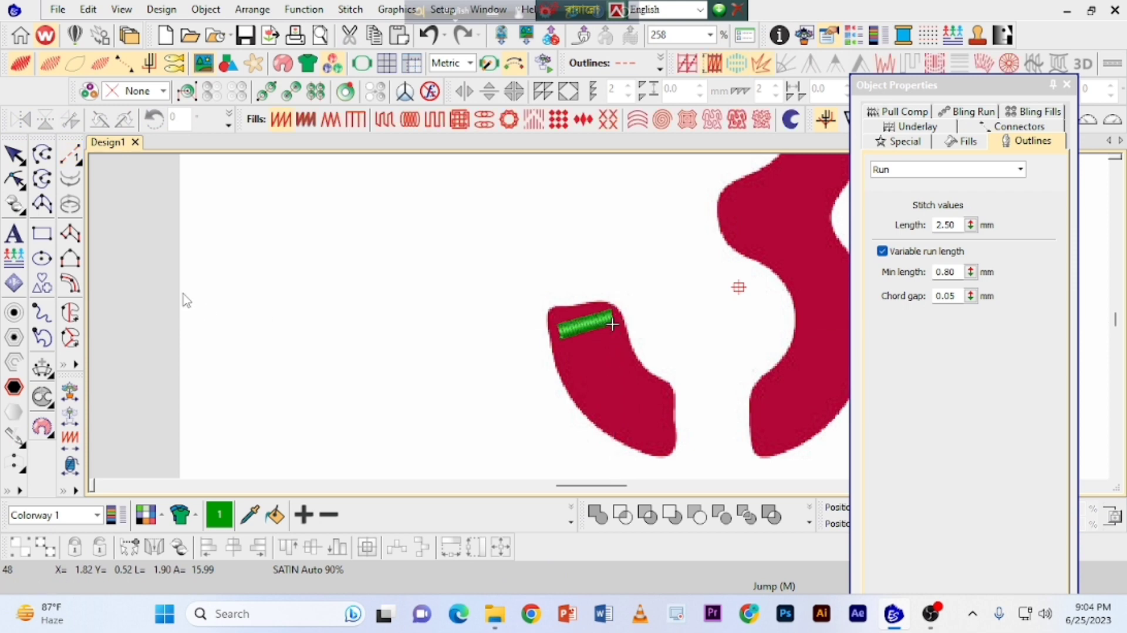
left_click(70, 156)
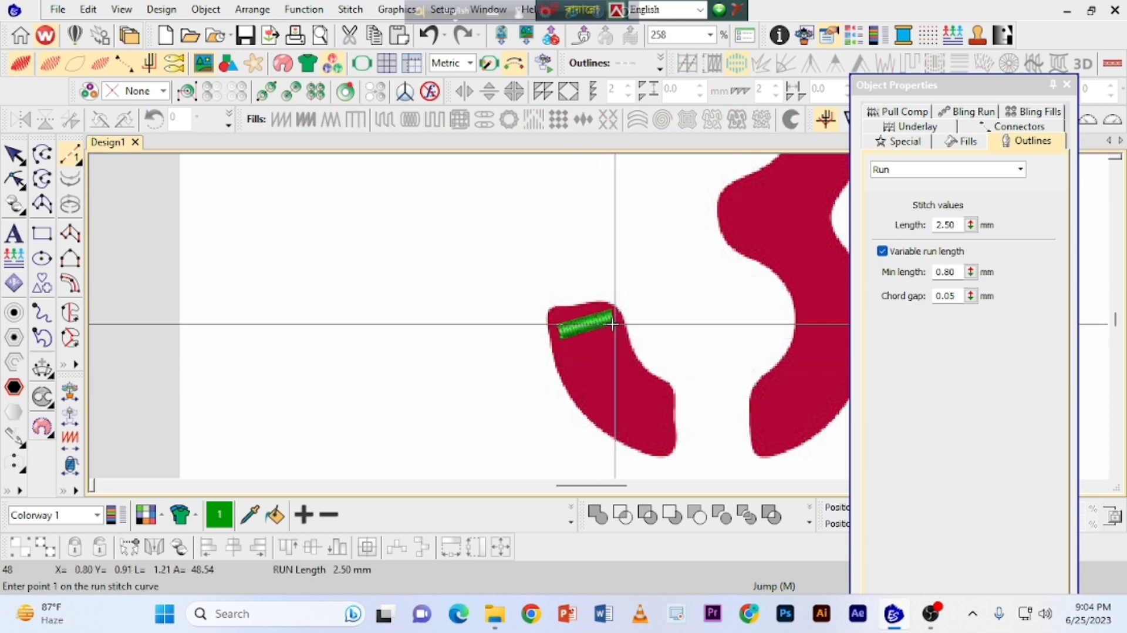
left_click(611, 327)
left_click(618, 354)
left_click(641, 411)
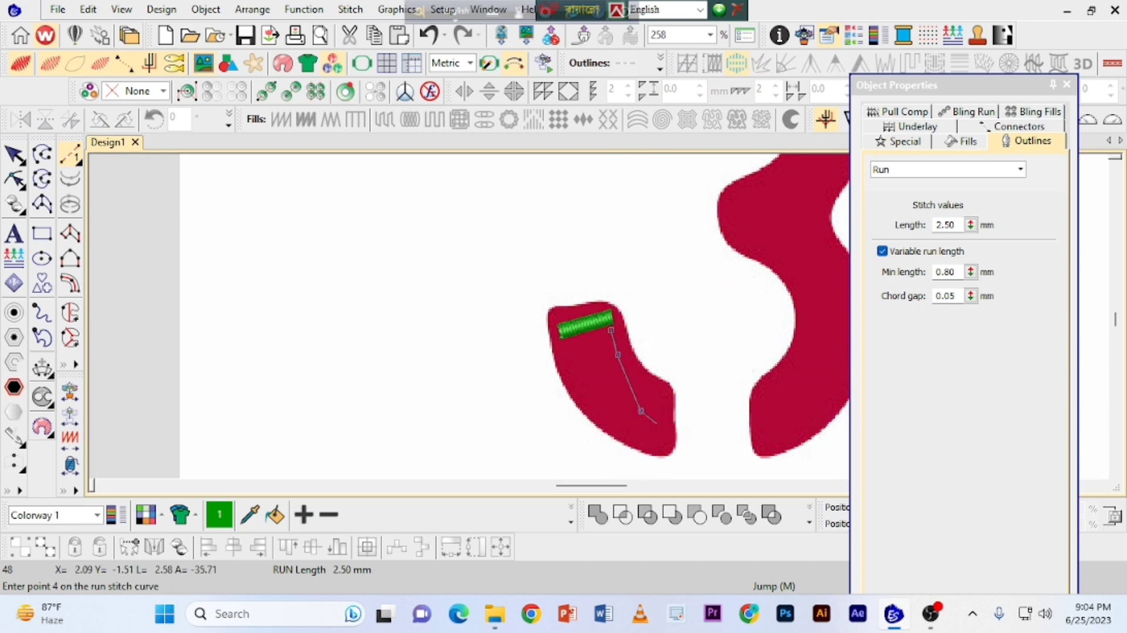
left_click(663, 428)
key("Return")
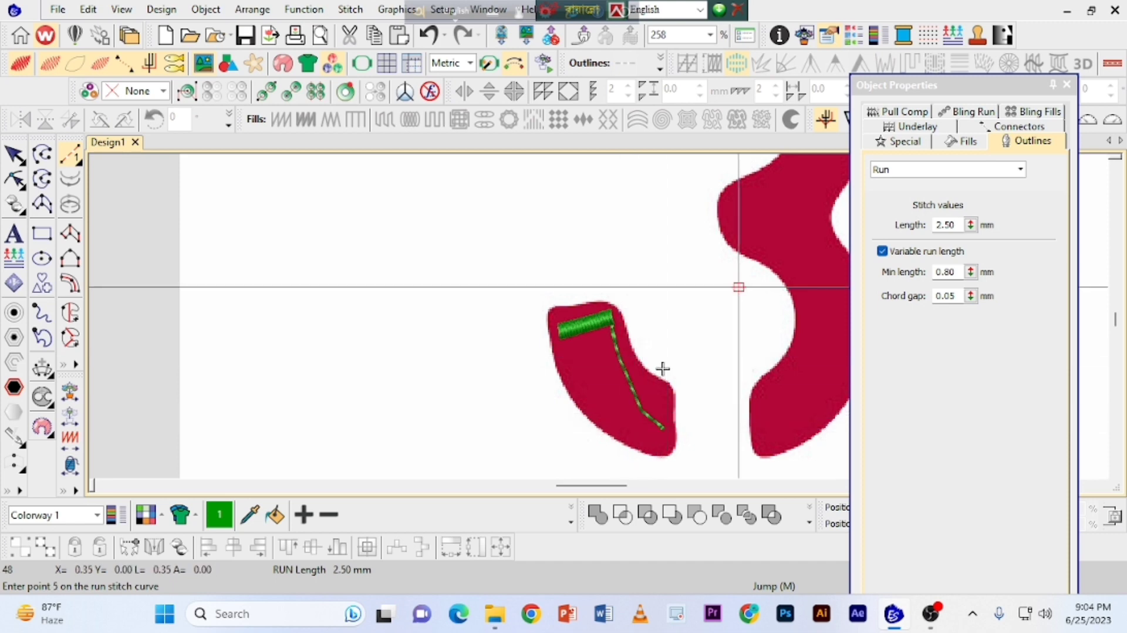
Step: Digitize a narrow four-point Column A satin block, about 6 mm long, near the segment's lower end where the run line stops
left_click(71, 259)
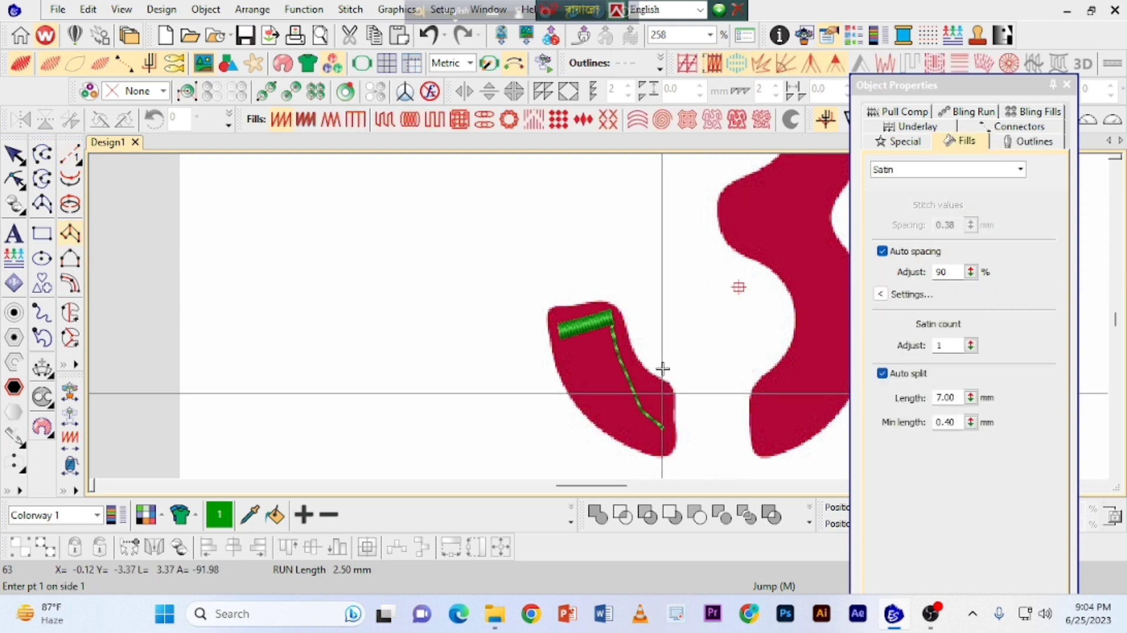
left_click(658, 435)
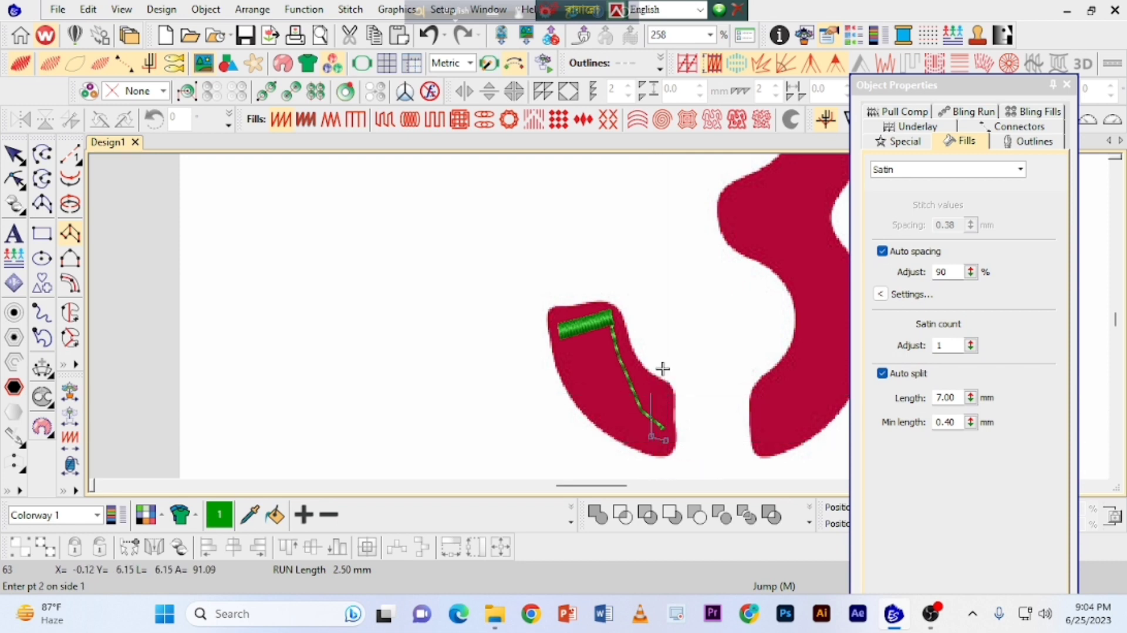
left_click(658, 395)
left_click(665, 428)
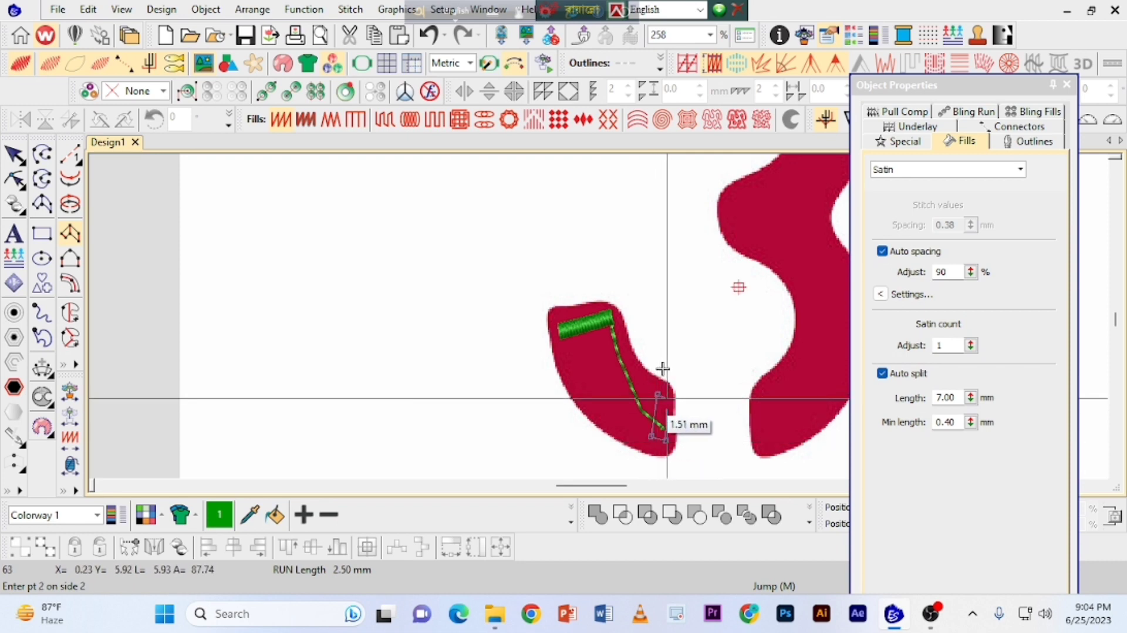
key("Return")
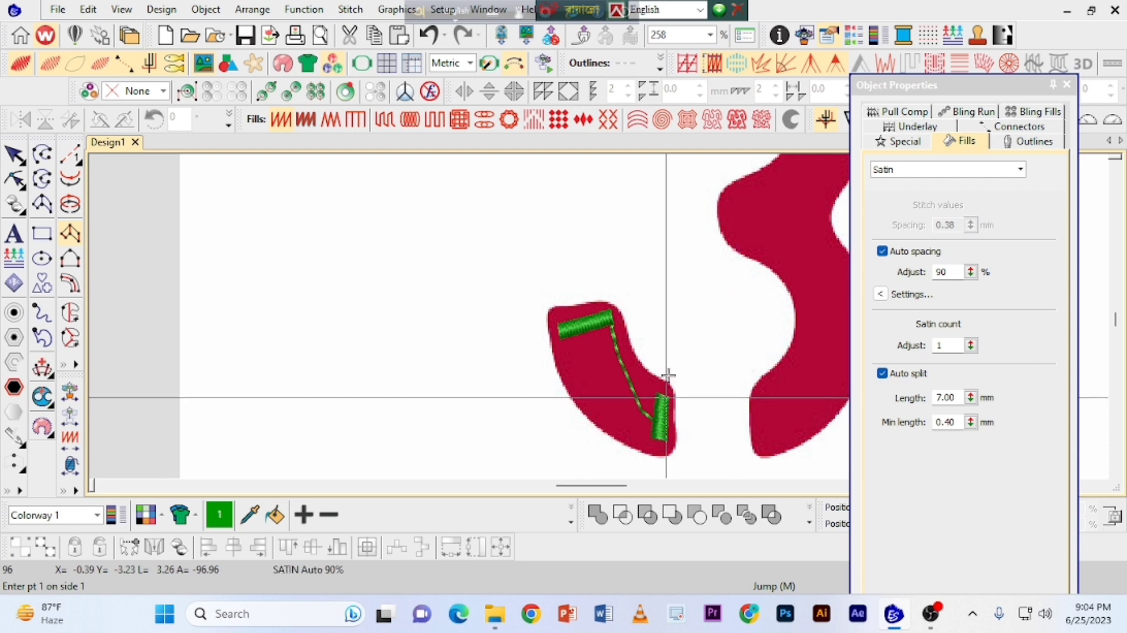
left_click(18, 167)
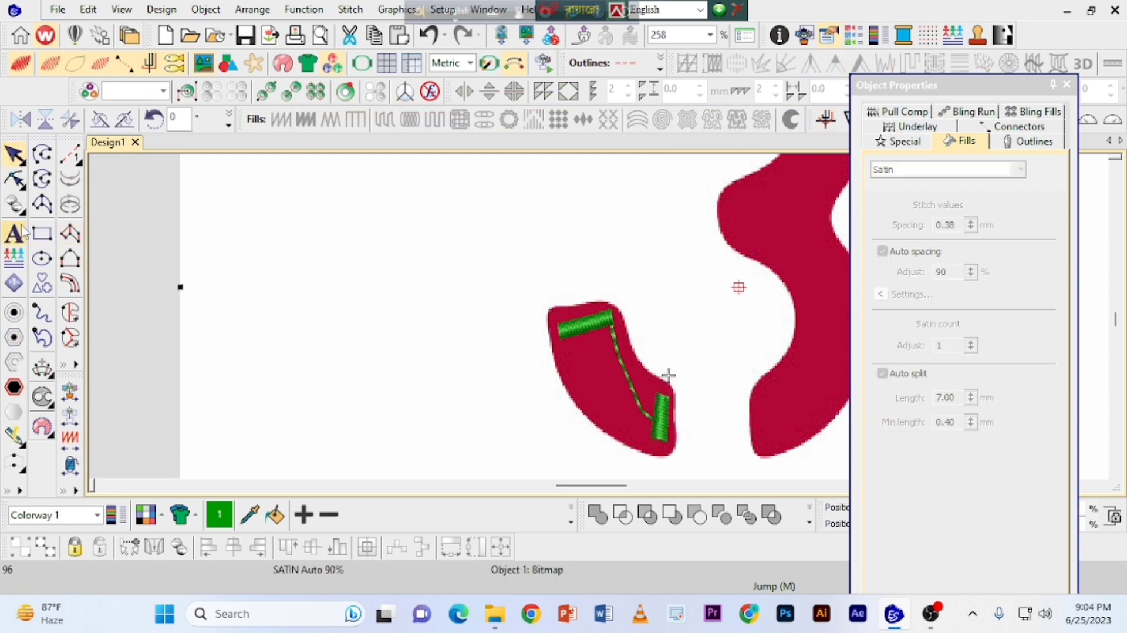
Step: Start a covering Column A shape over the segment, placing four point pairs around its rounded lower end
left_click(70, 233)
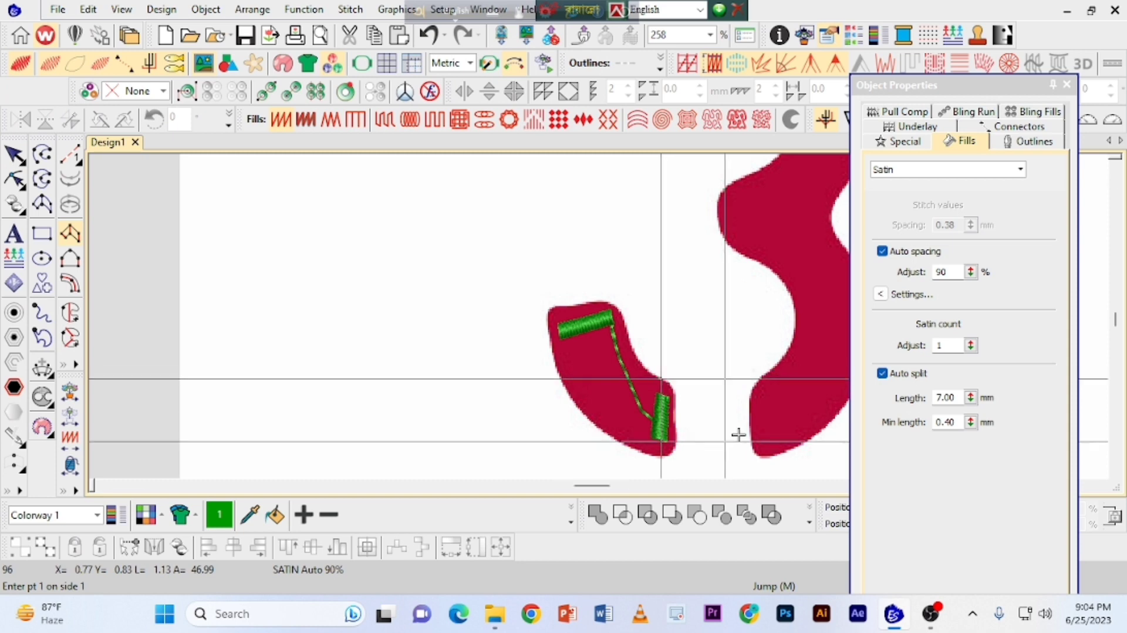
key("z")
scroll(738, 436, "down", 1)
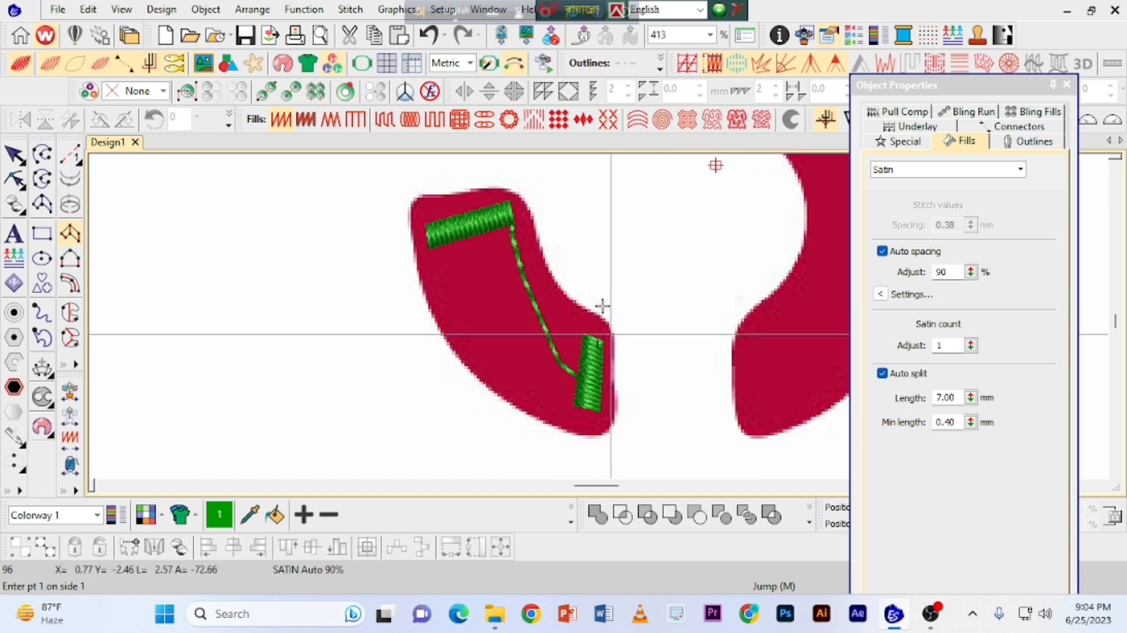
left_click(612, 332)
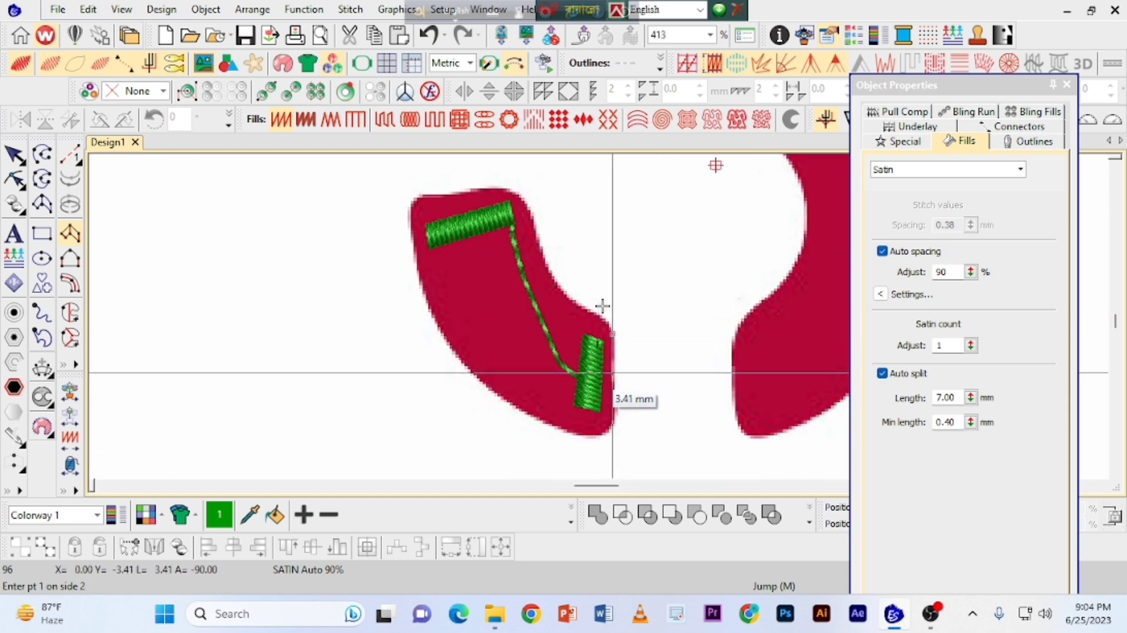
left_click(615, 397)
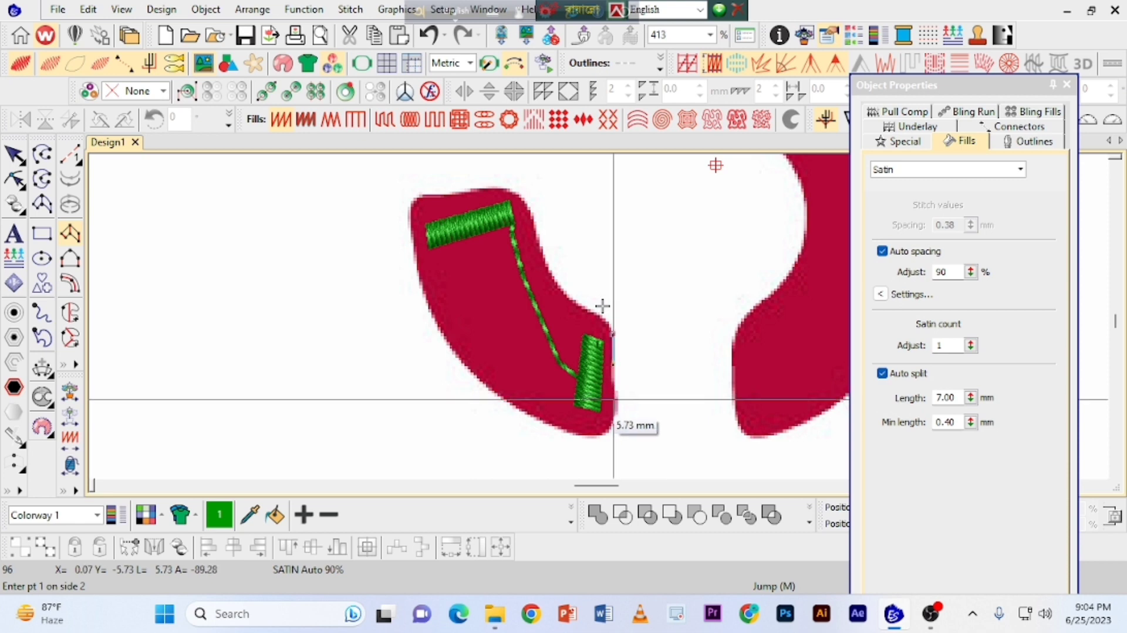
left_click(606, 328)
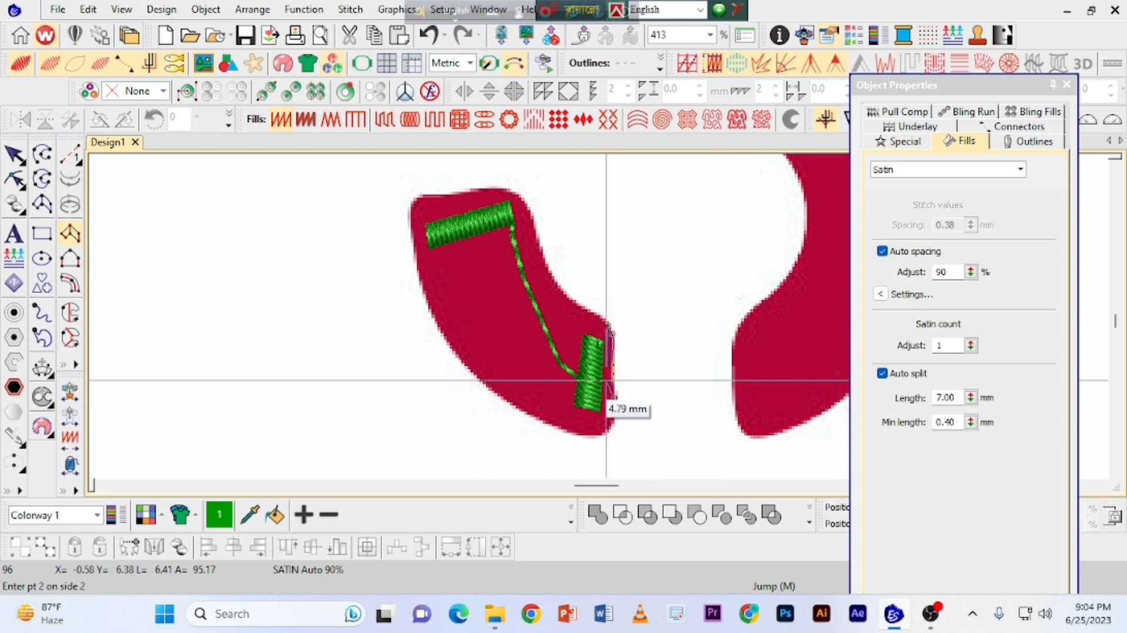
left_click(604, 327)
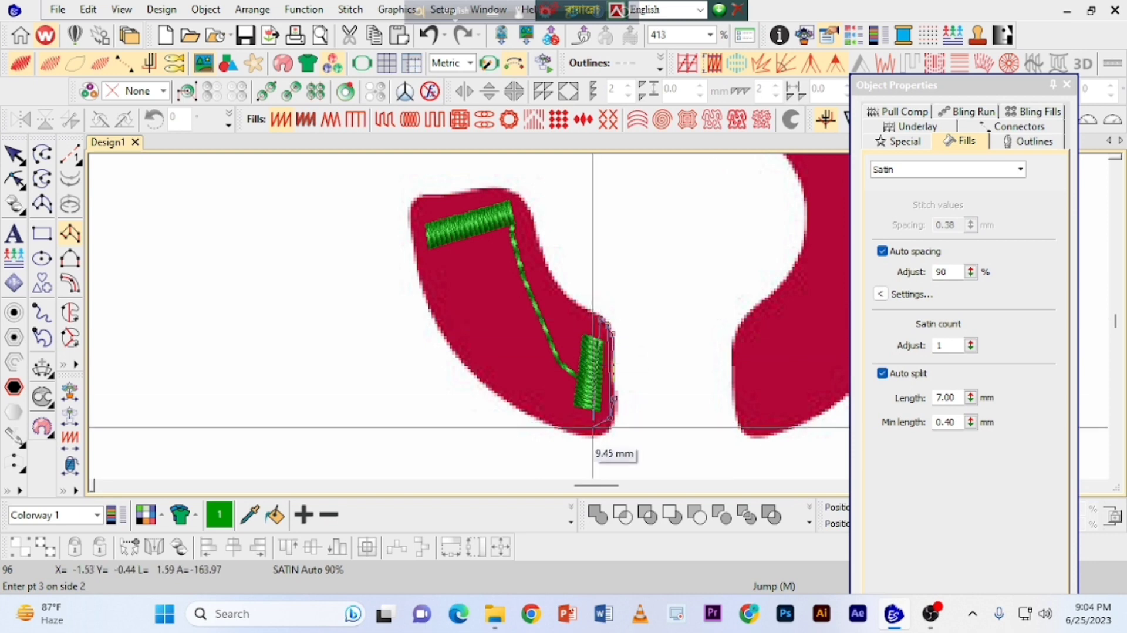
left_click(595, 434)
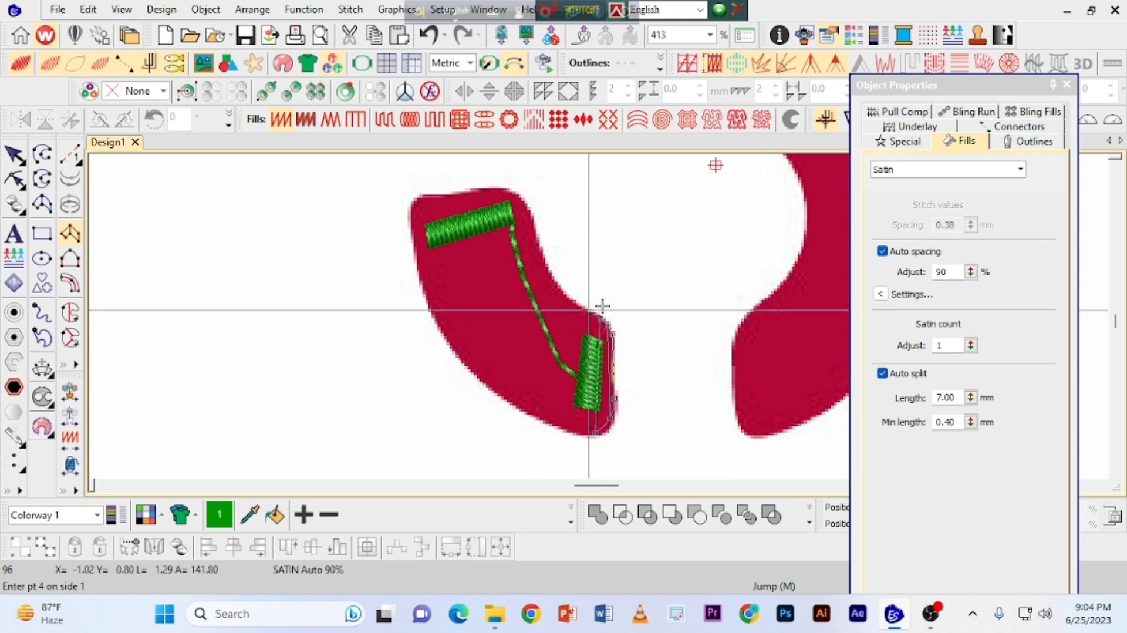
left_click(583, 313)
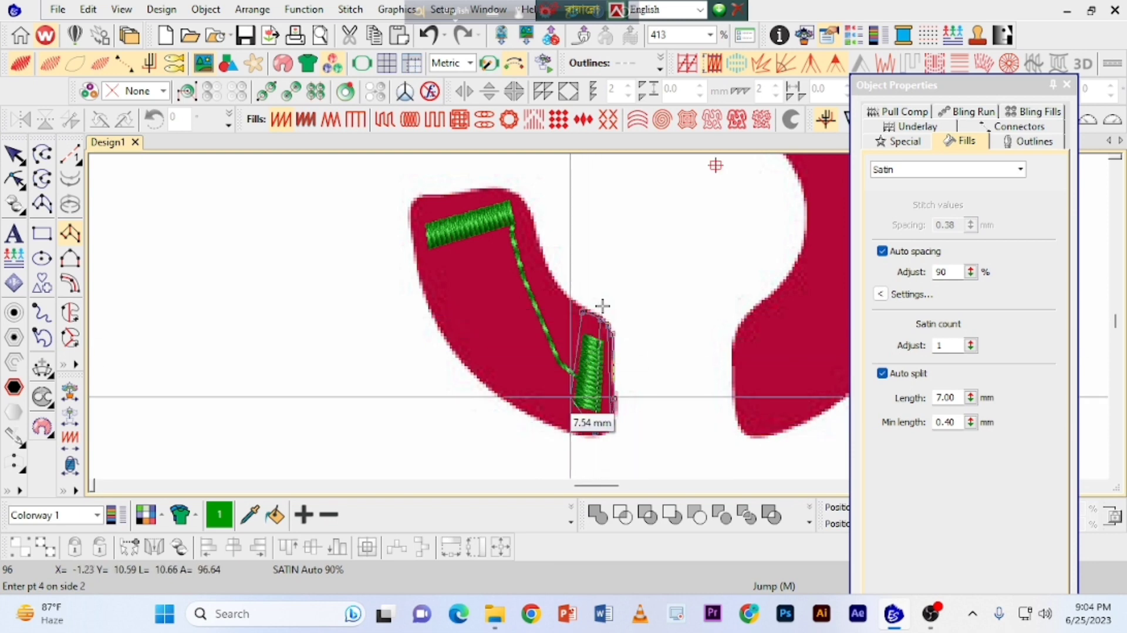
left_click(566, 429)
Step: Continue the covering column with five point pairs along both curved edges to the segment's upper end and complete it
left_click(564, 297)
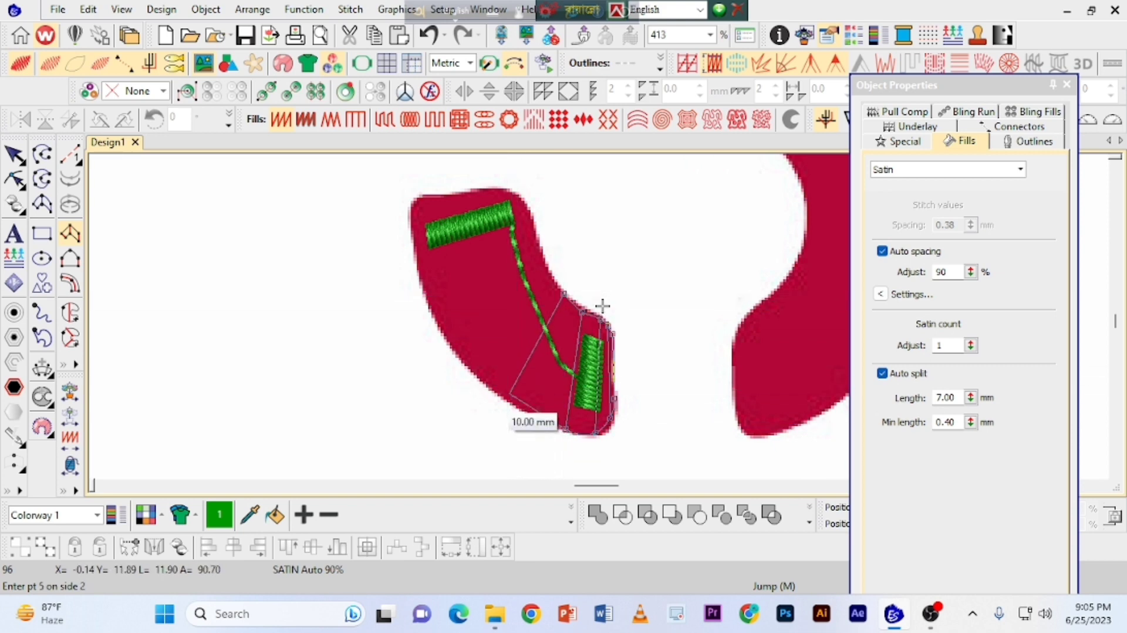
left_click(504, 402)
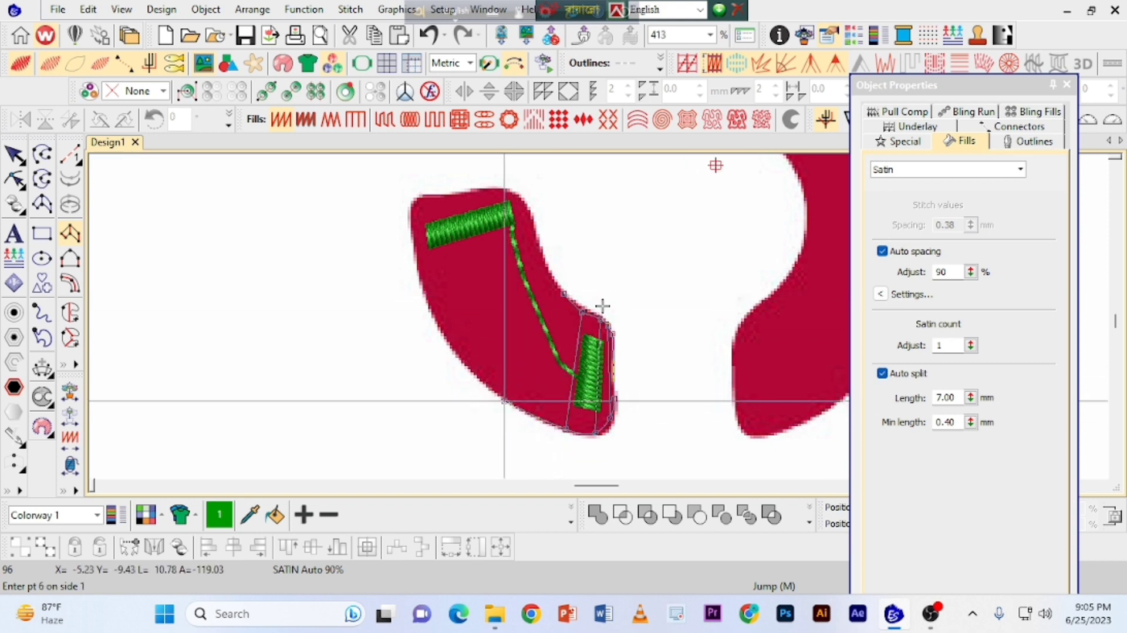
left_click(541, 259)
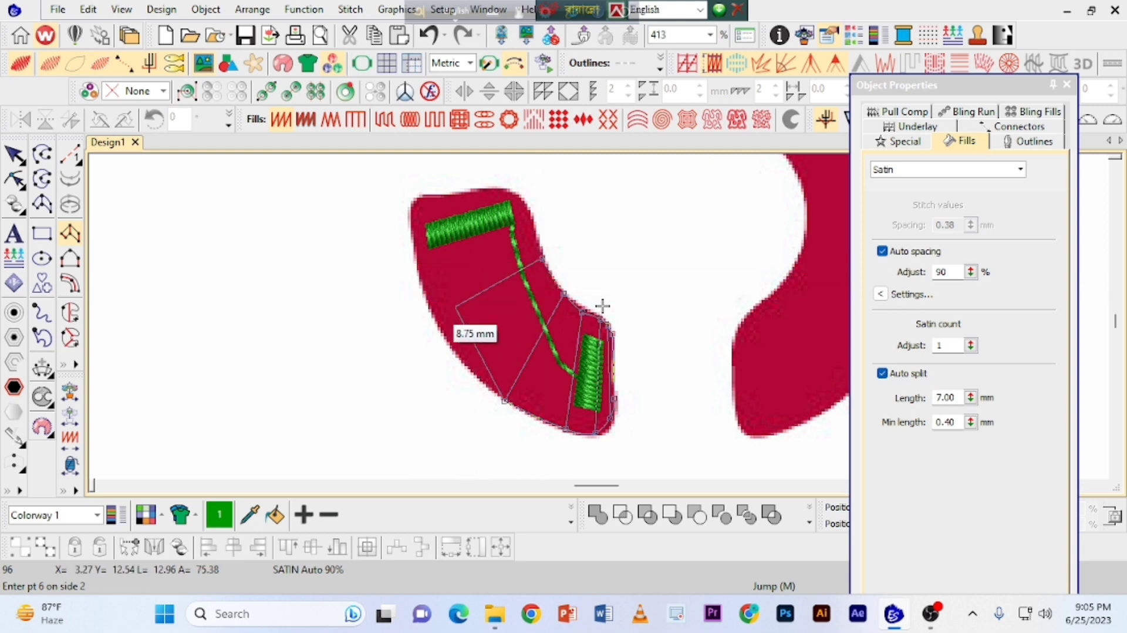
left_click(437, 321)
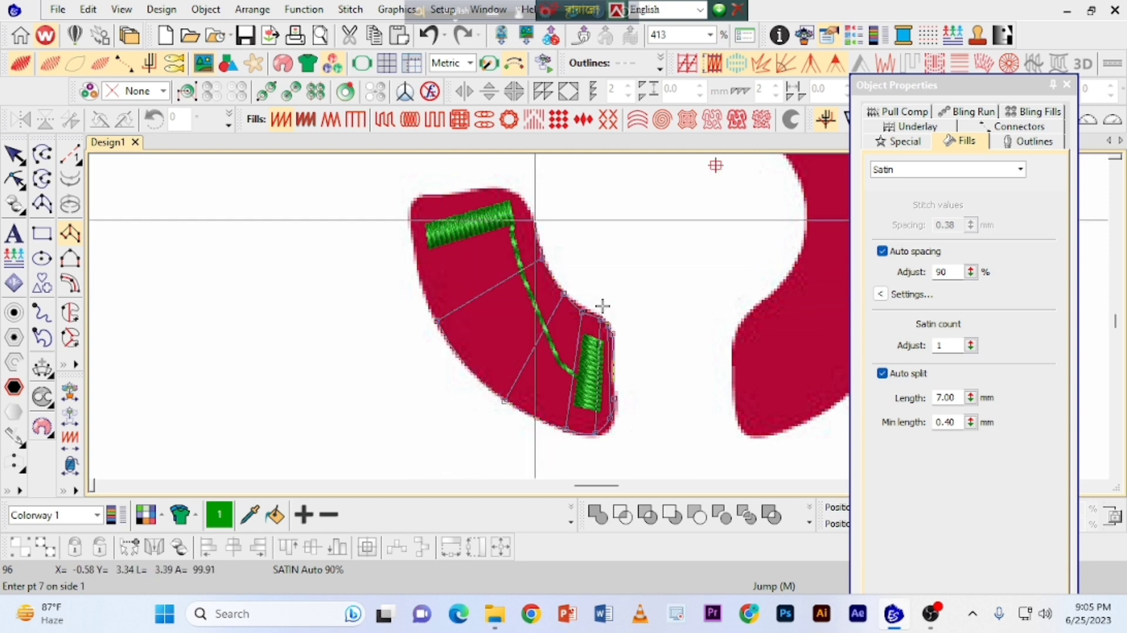
left_click(535, 221)
left_click(417, 255)
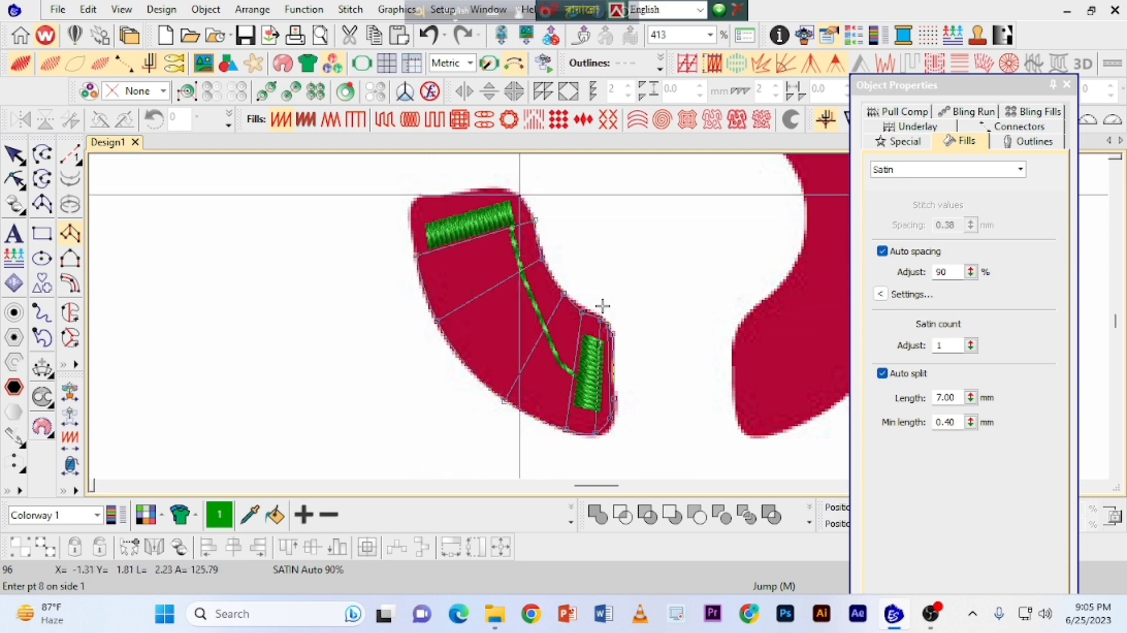
left_click(527, 201)
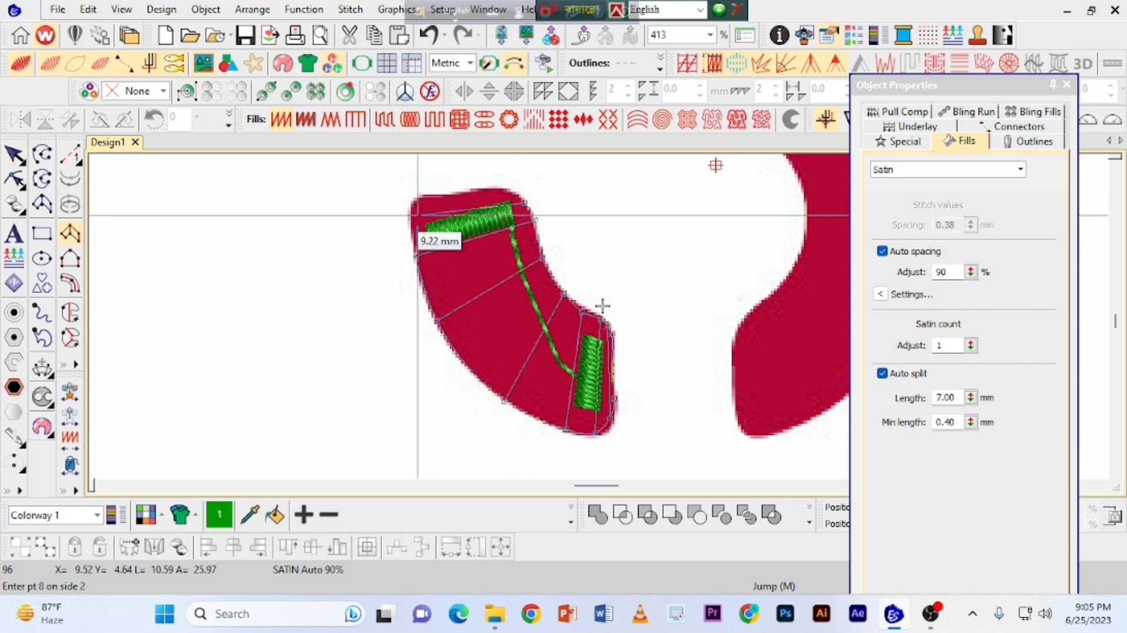
left_click(413, 215)
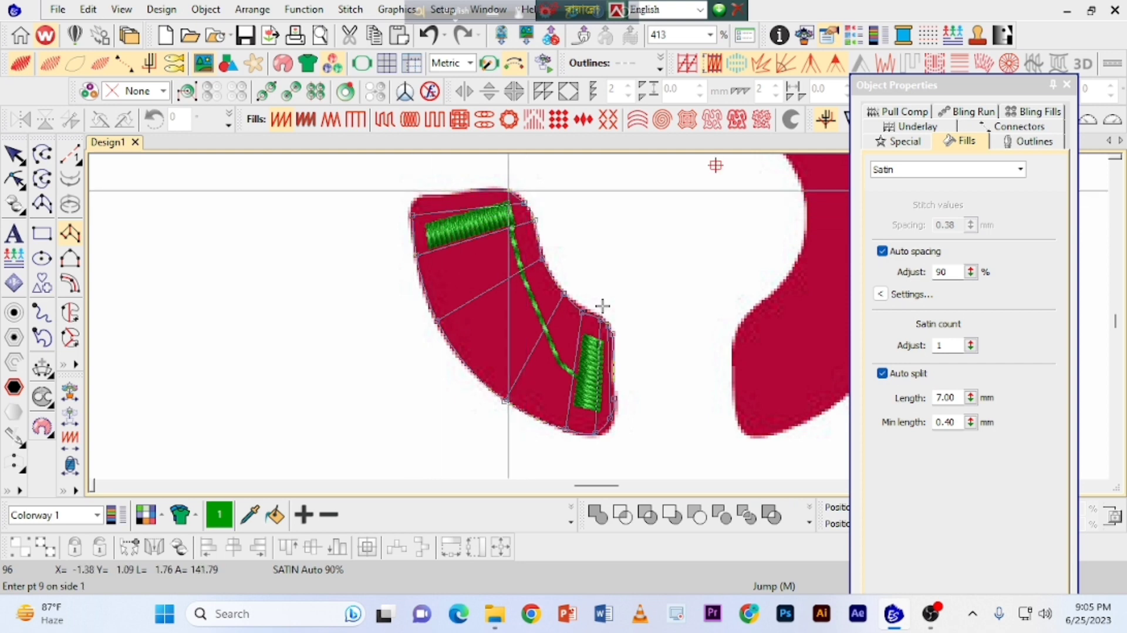
left_click(509, 191)
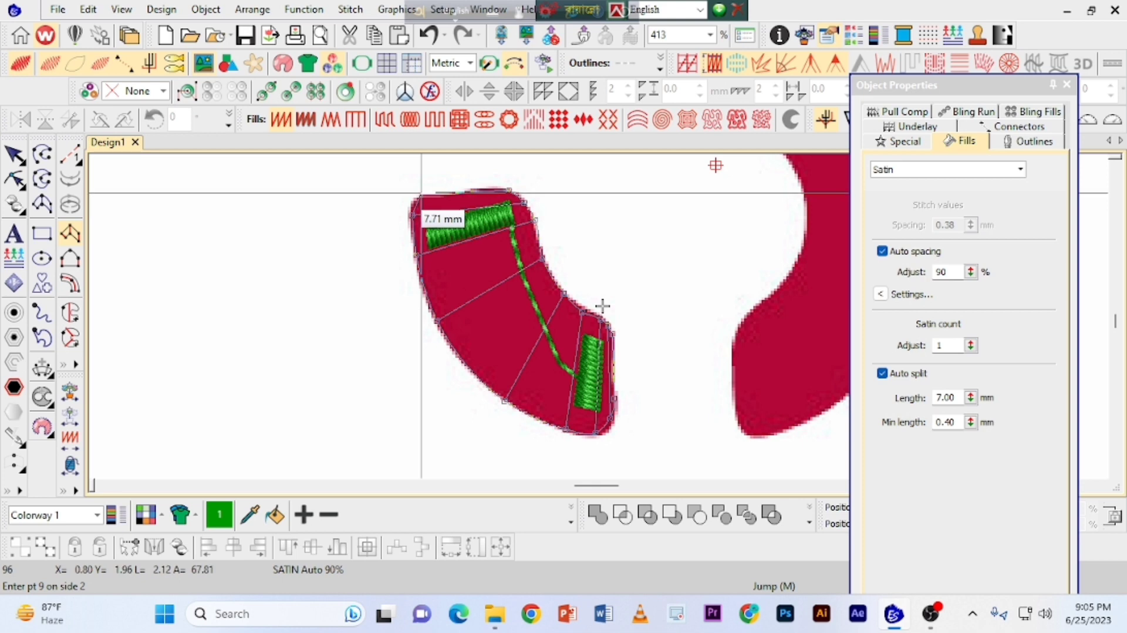
left_click(422, 195)
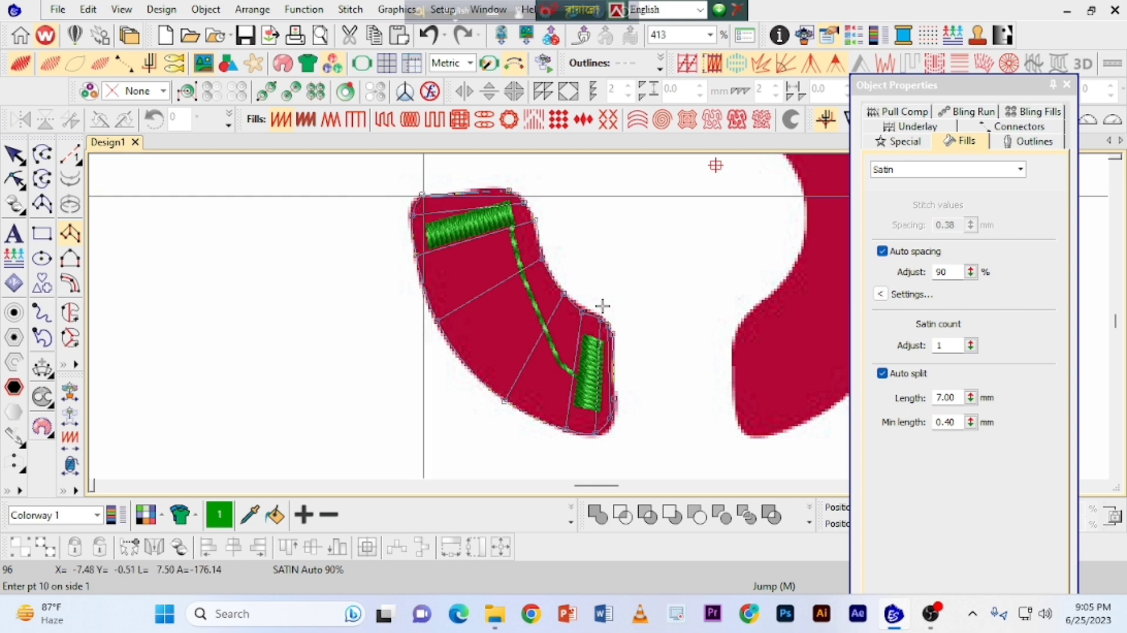
key("Return")
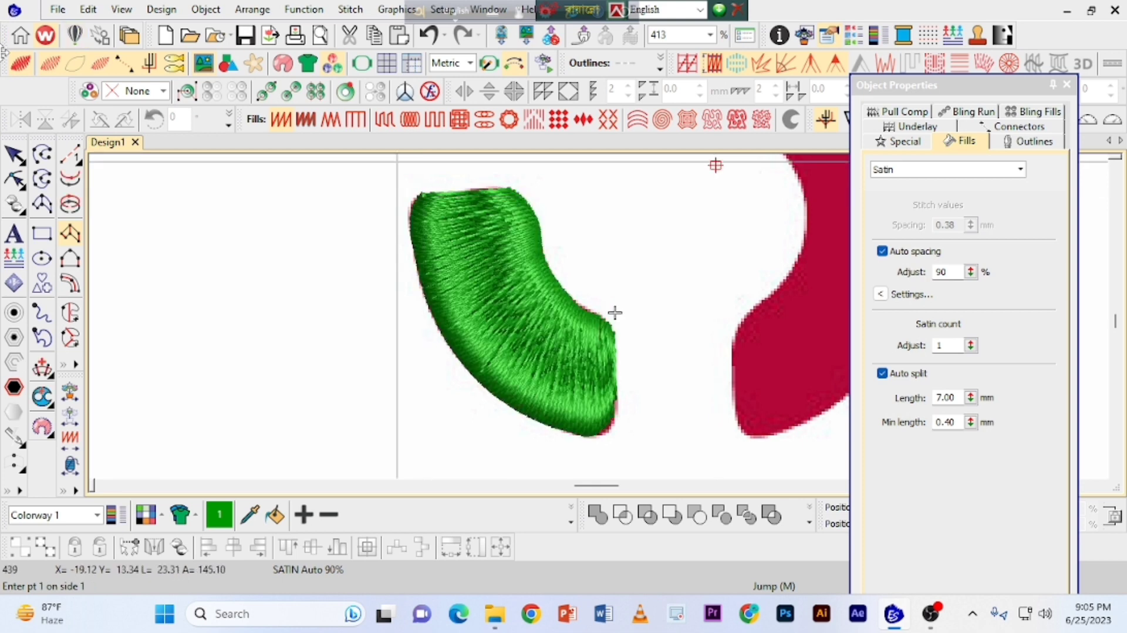
Step: Turn off auto spacing and auto split for the covering satin column and set its stitch spacing to 0.36 mm
key("Escape")
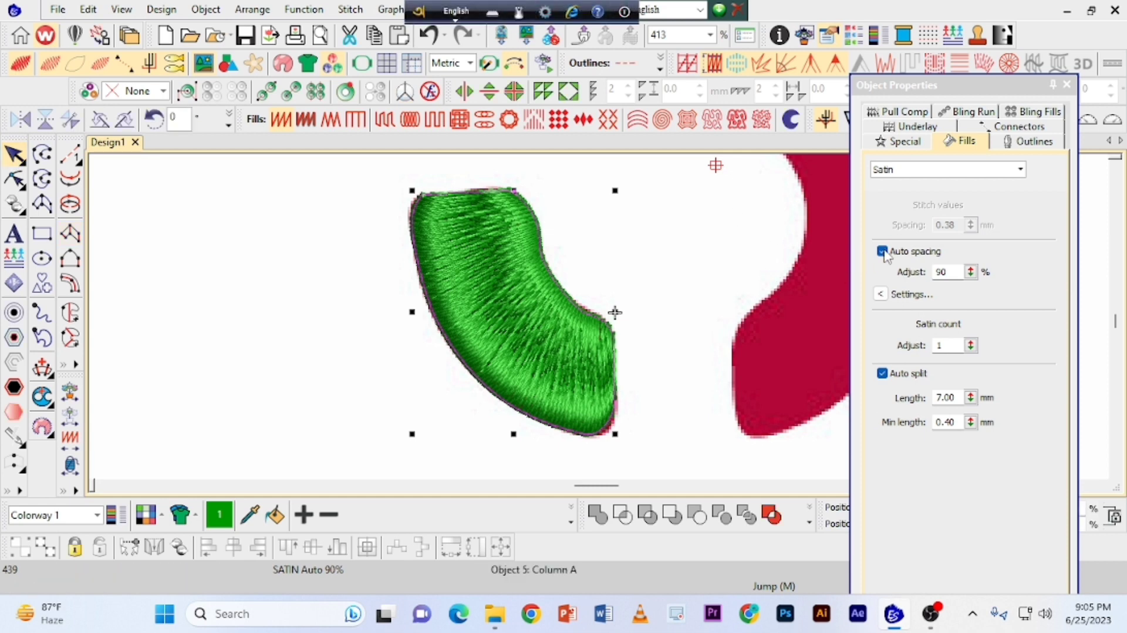
left_click(882, 251)
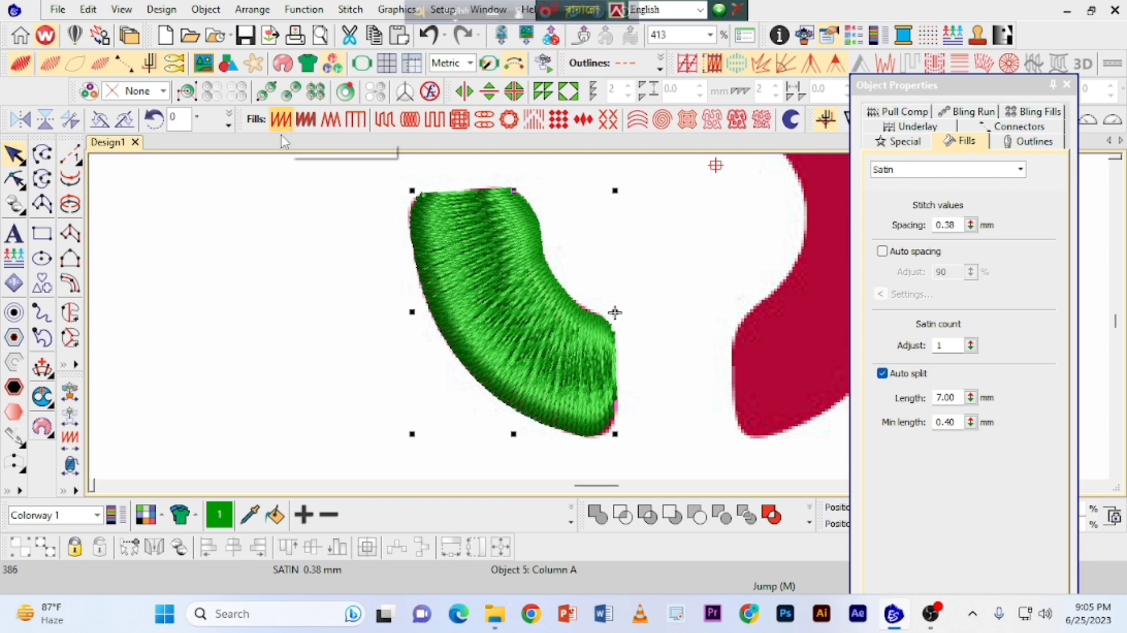
left_click(819, 322)
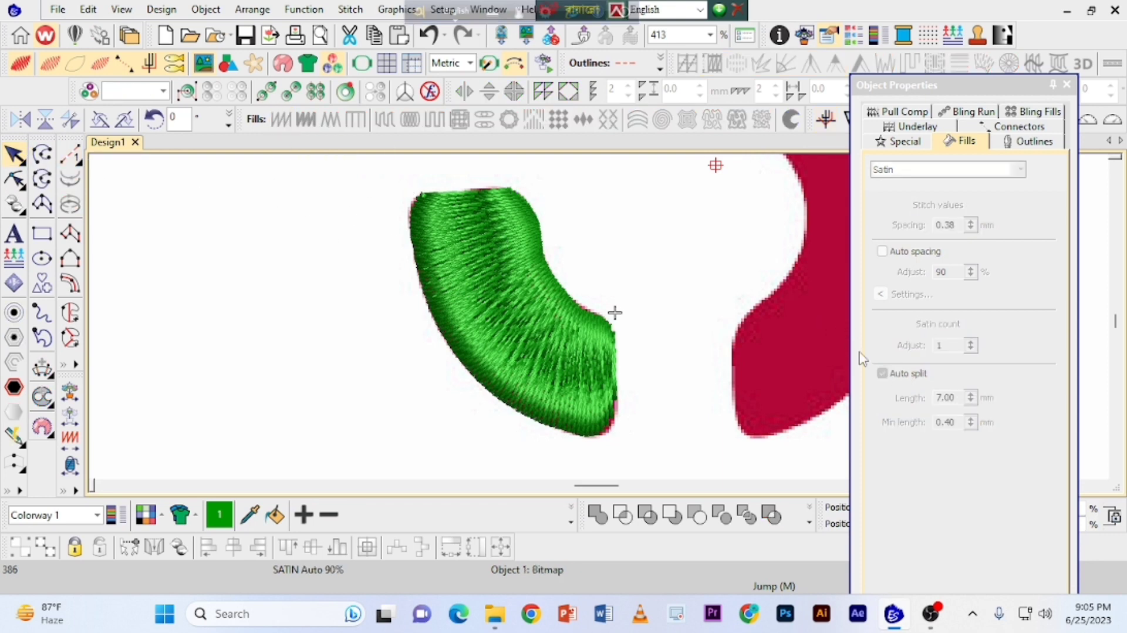
left_click(508, 265)
left_click(894, 374)
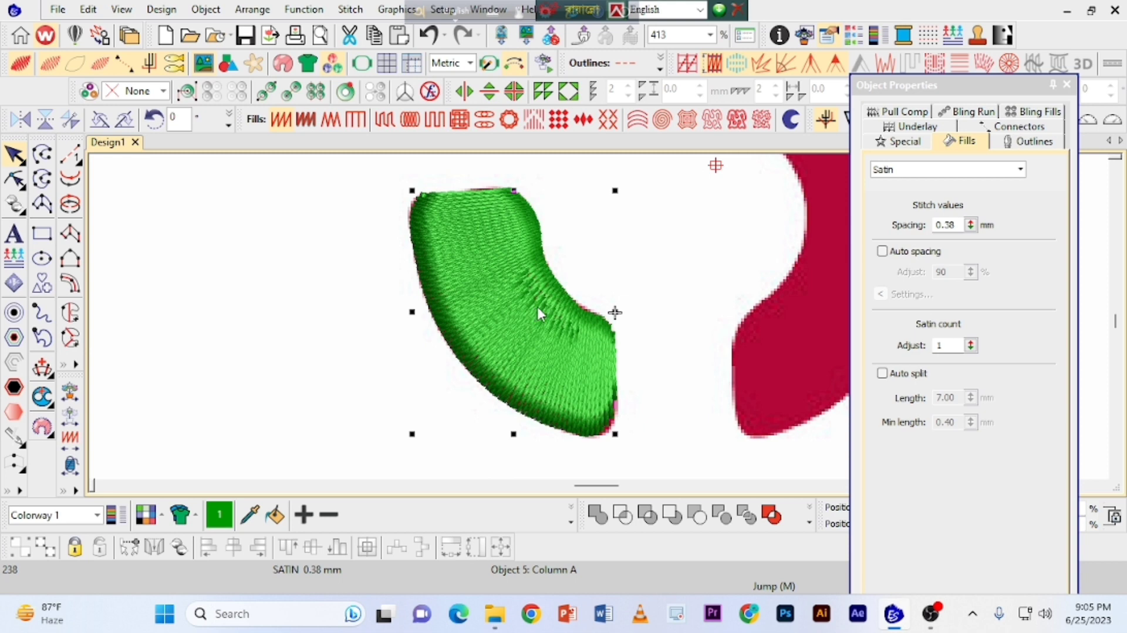
double_click(957, 225)
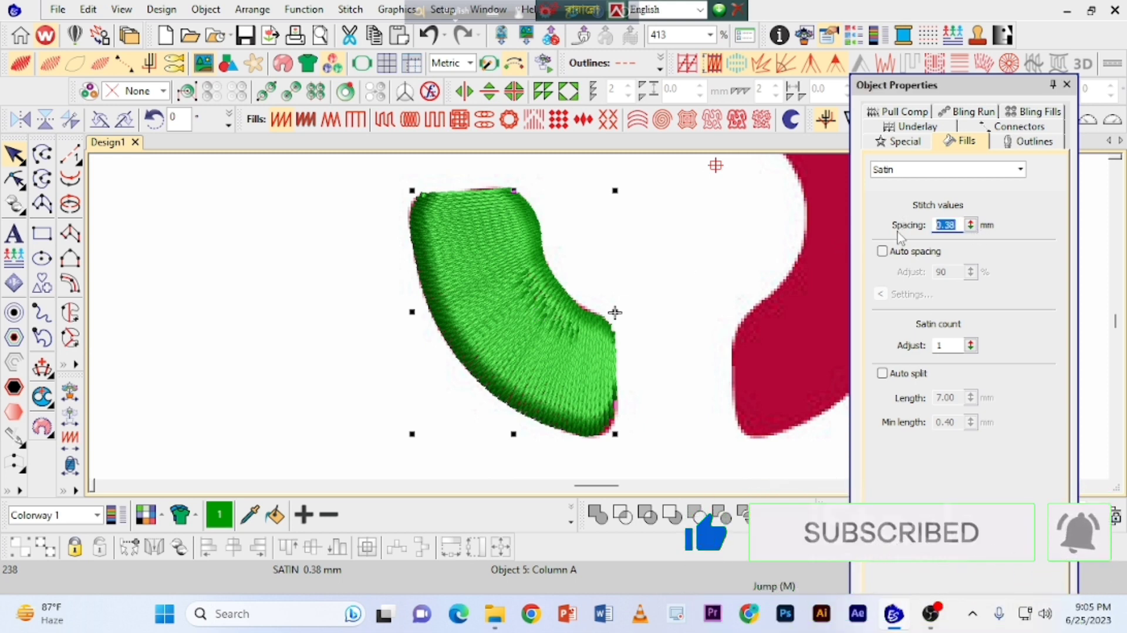
left_click_drag(972, 230, 975, 236)
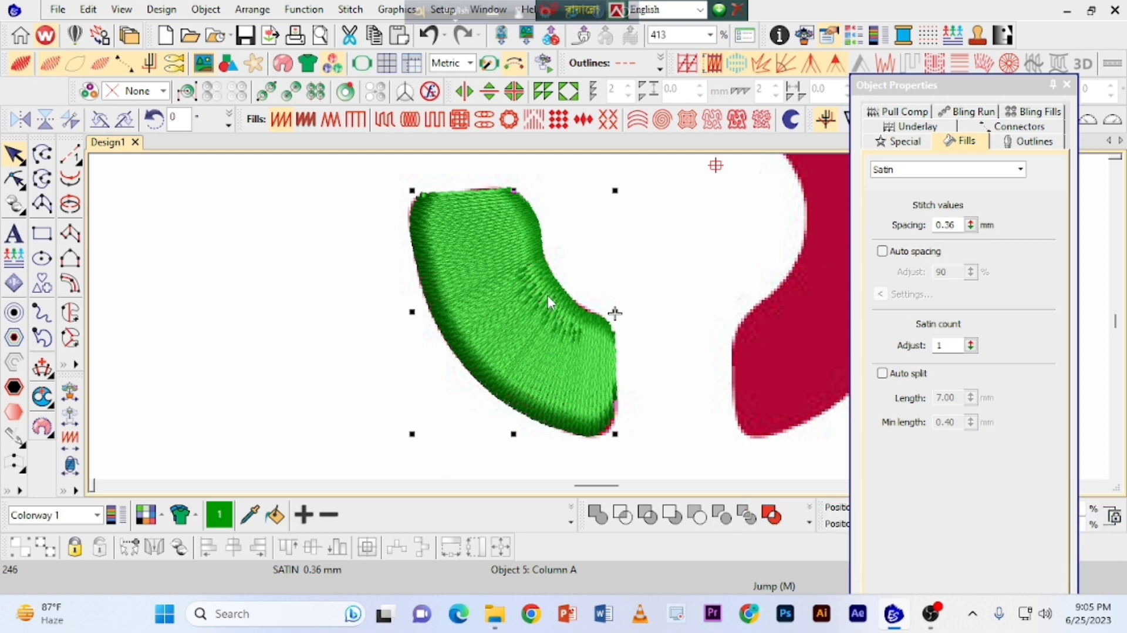
Step: Reshape the covering satin column by nudging its lower outer corner point and repositioning the stitch start and end points at its two ends
left_click(11, 153)
left_click(104, 231)
left_click(595, 379)
key("h")
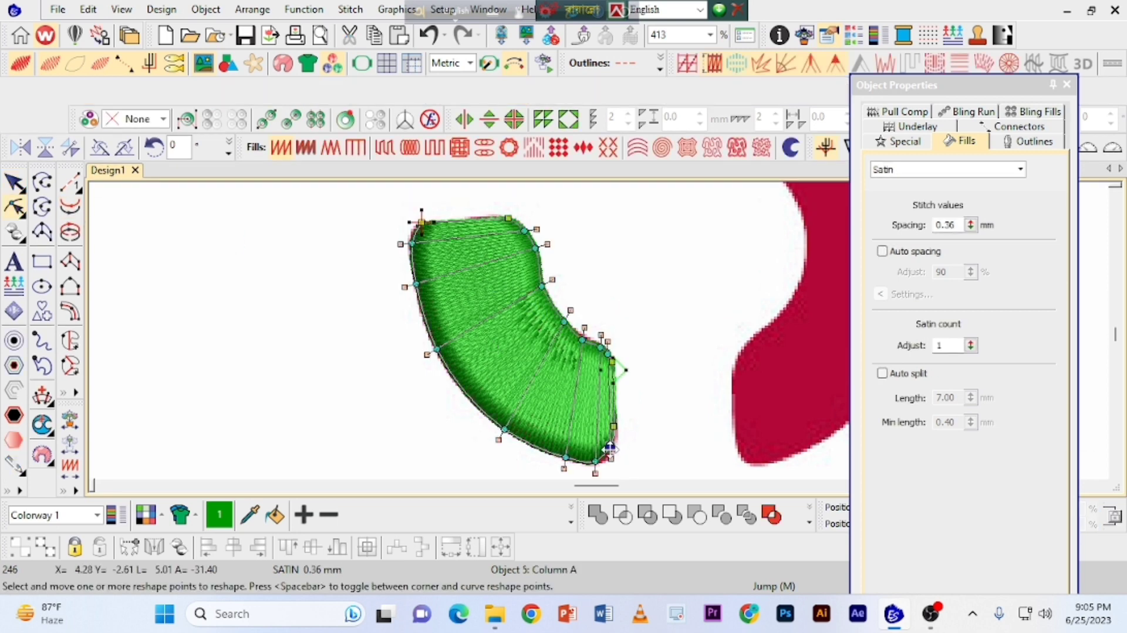
left_click_drag(610, 448, 612, 452)
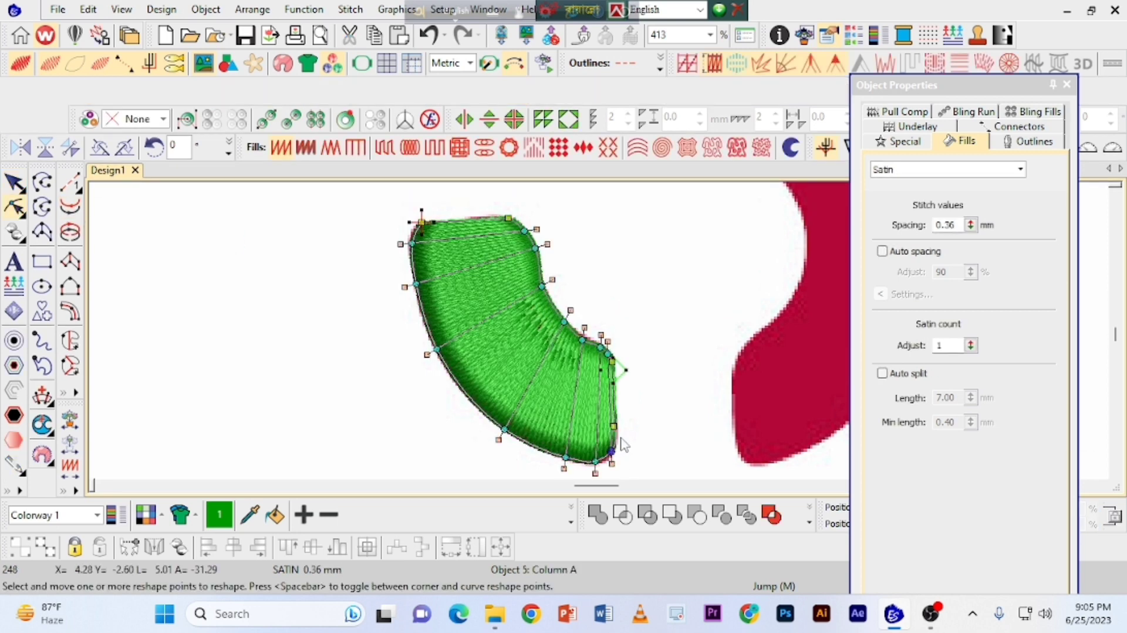
left_click(422, 222)
left_click_drag(603, 360, 610, 353)
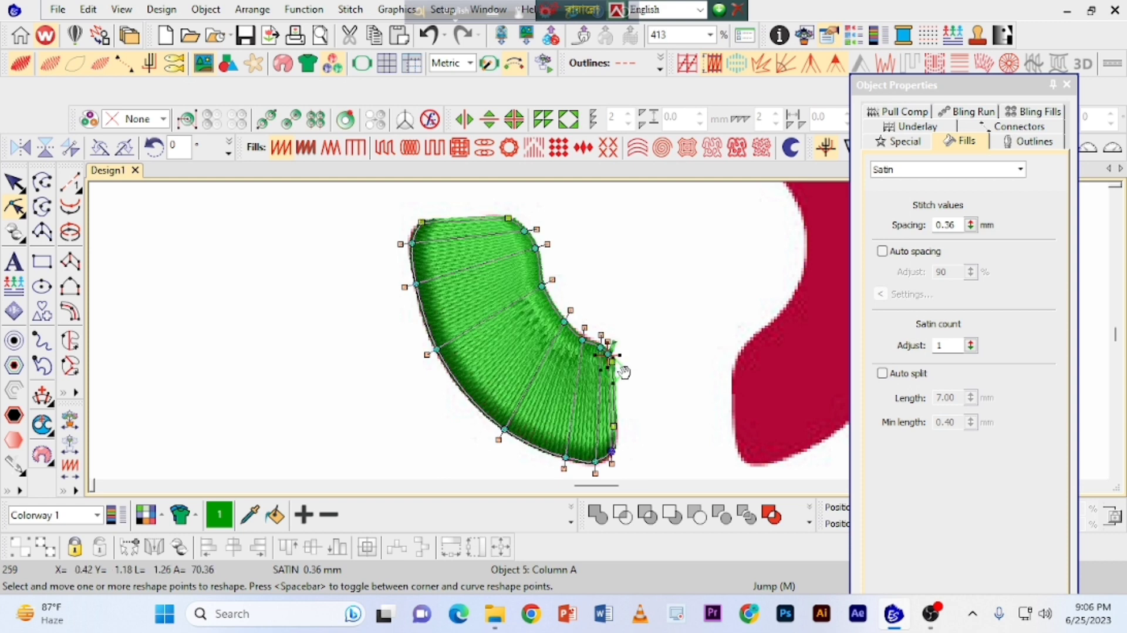
left_click(418, 228)
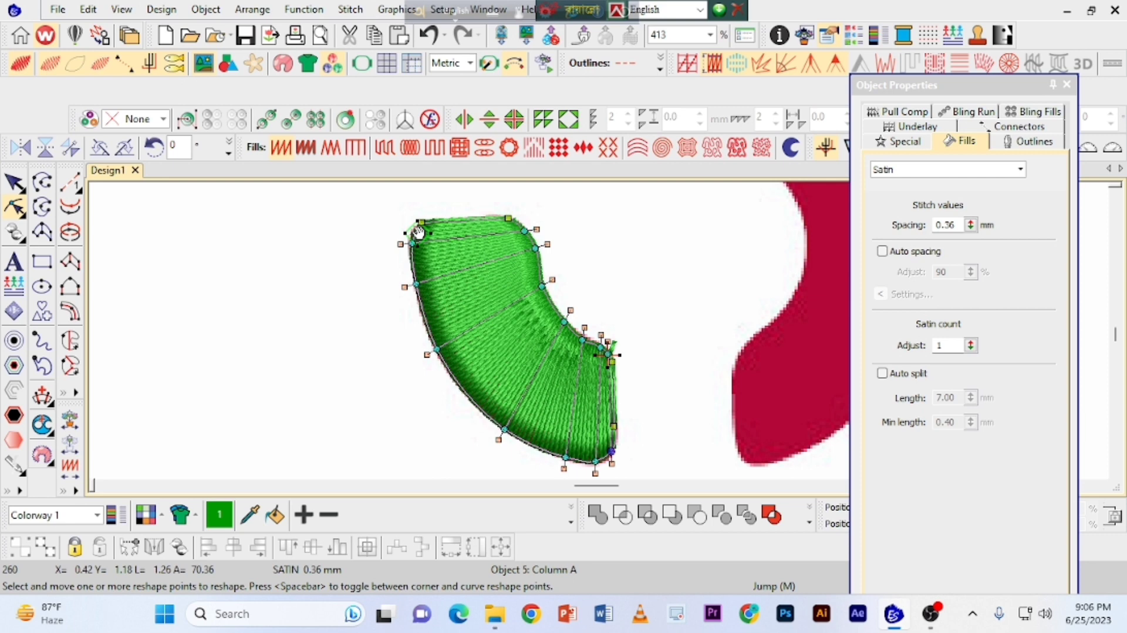
key("Escape")
Step: Start a Column A shape on the large right-hand segment, placing two point pairs around its pointed lower end
key("shift+z")
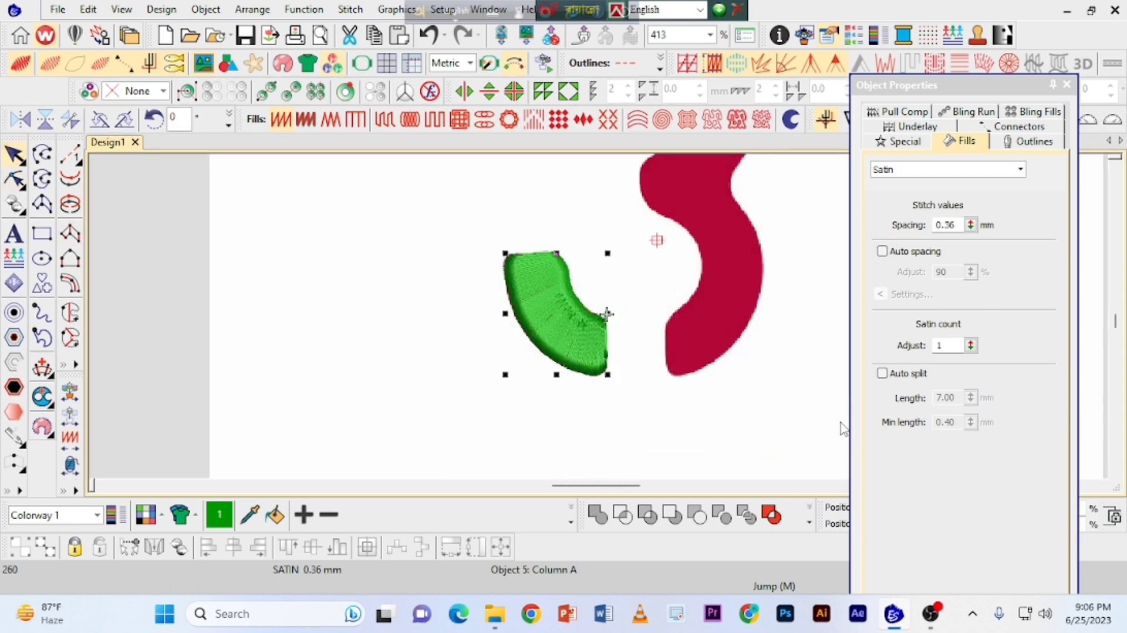
left_click(1102, 485)
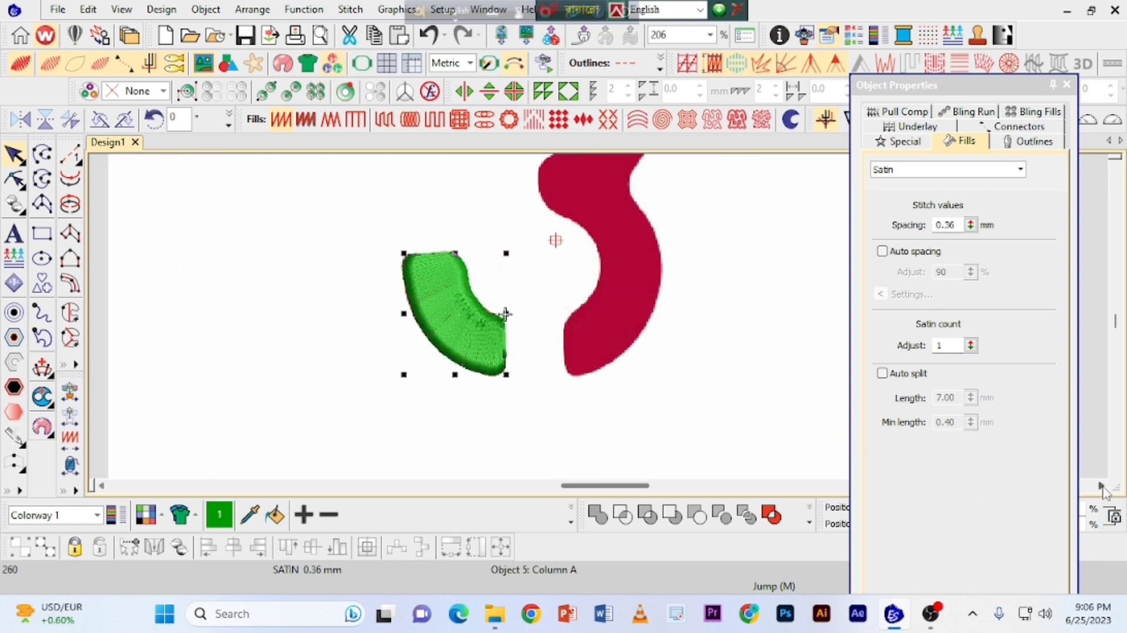
left_click(1102, 485)
left_click(273, 227)
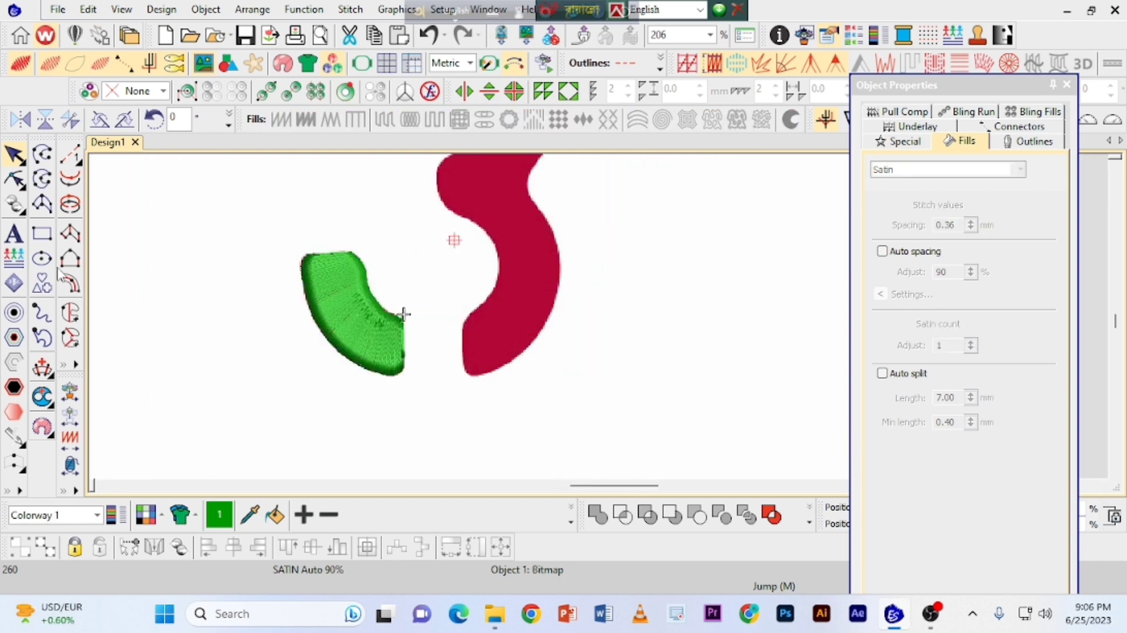
left_click(71, 241)
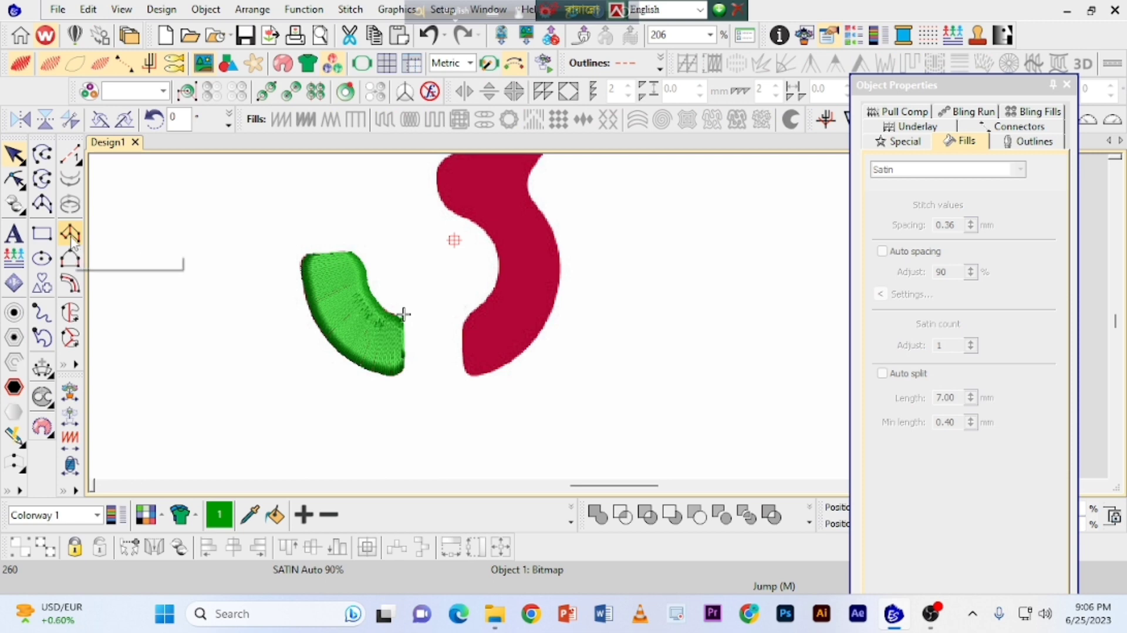
scroll(459, 368, "up", 4)
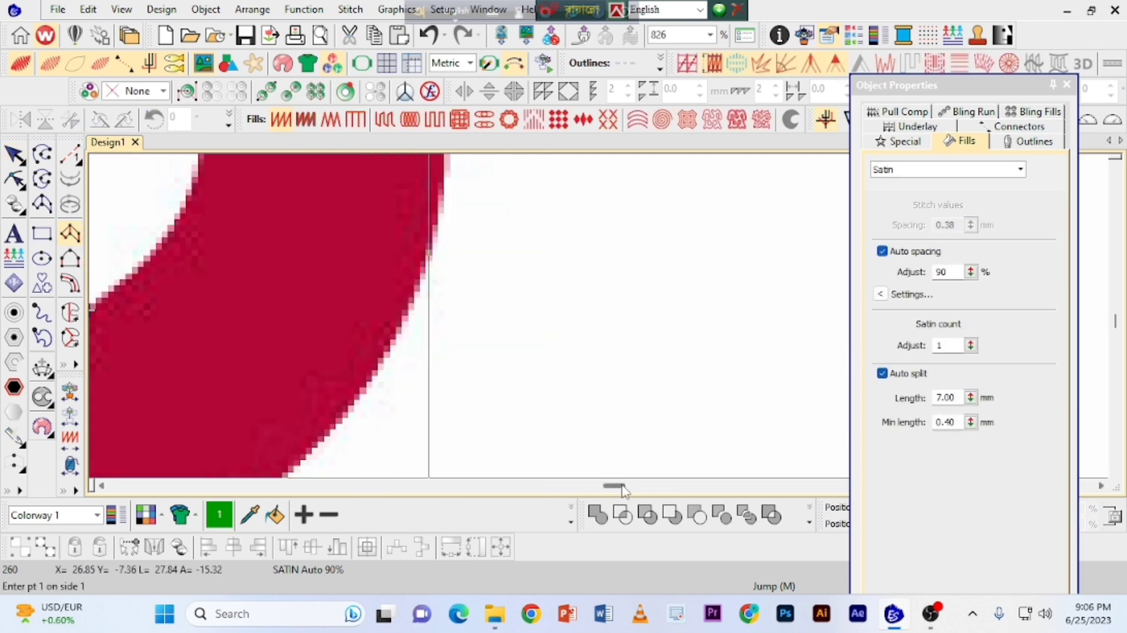
left_click_drag(623, 486, 615, 488)
scroll(623, 421, "down", 1)
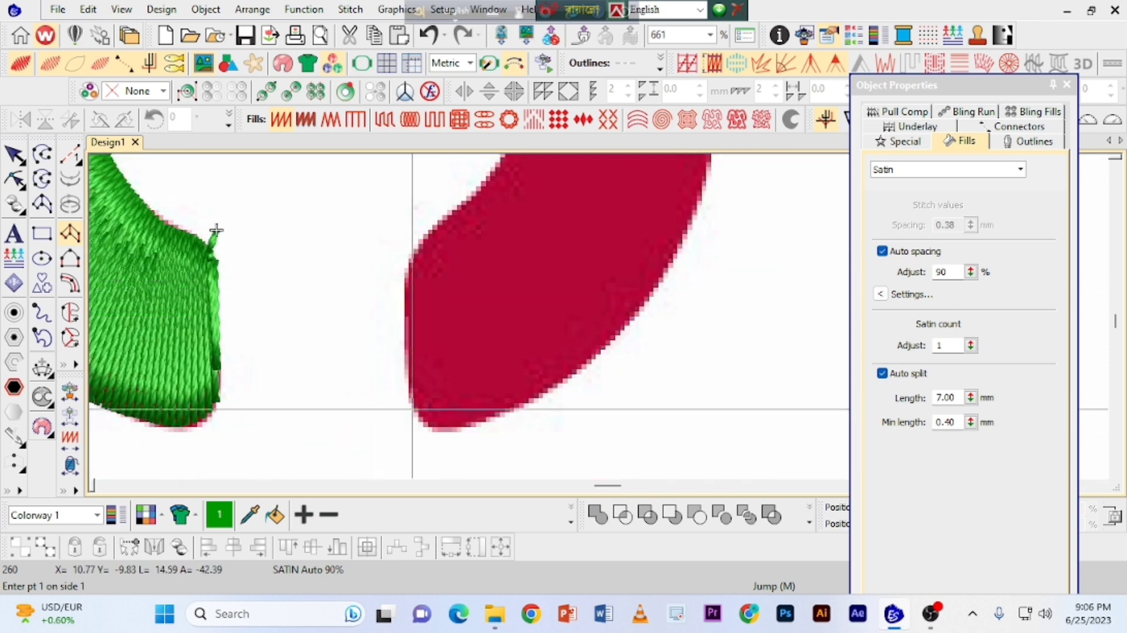
left_click(416, 414)
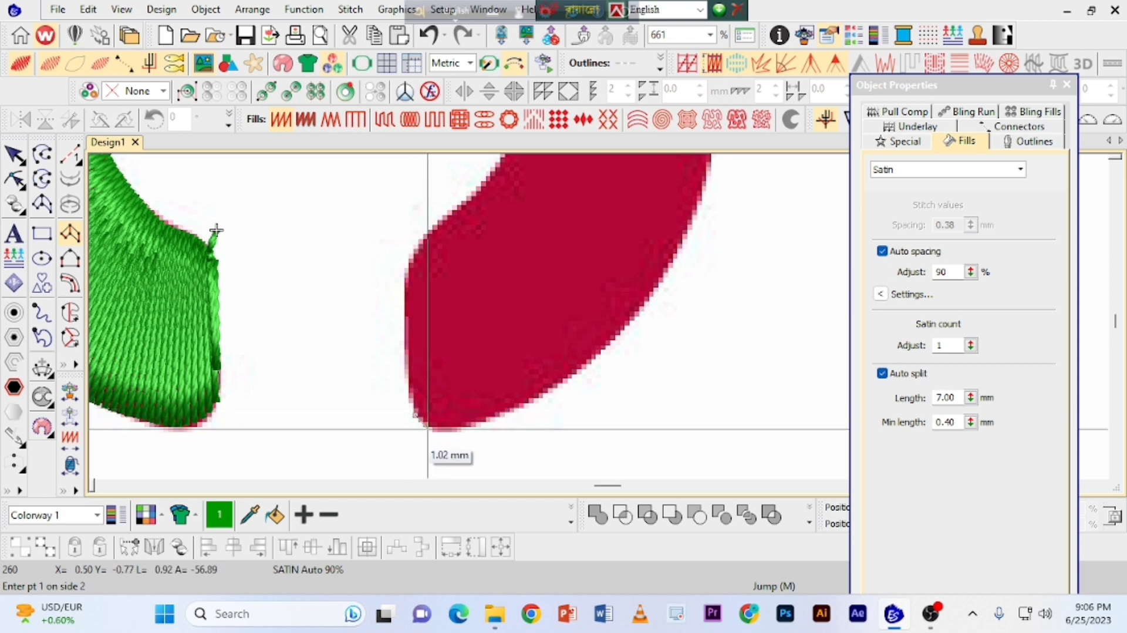
left_click(428, 430)
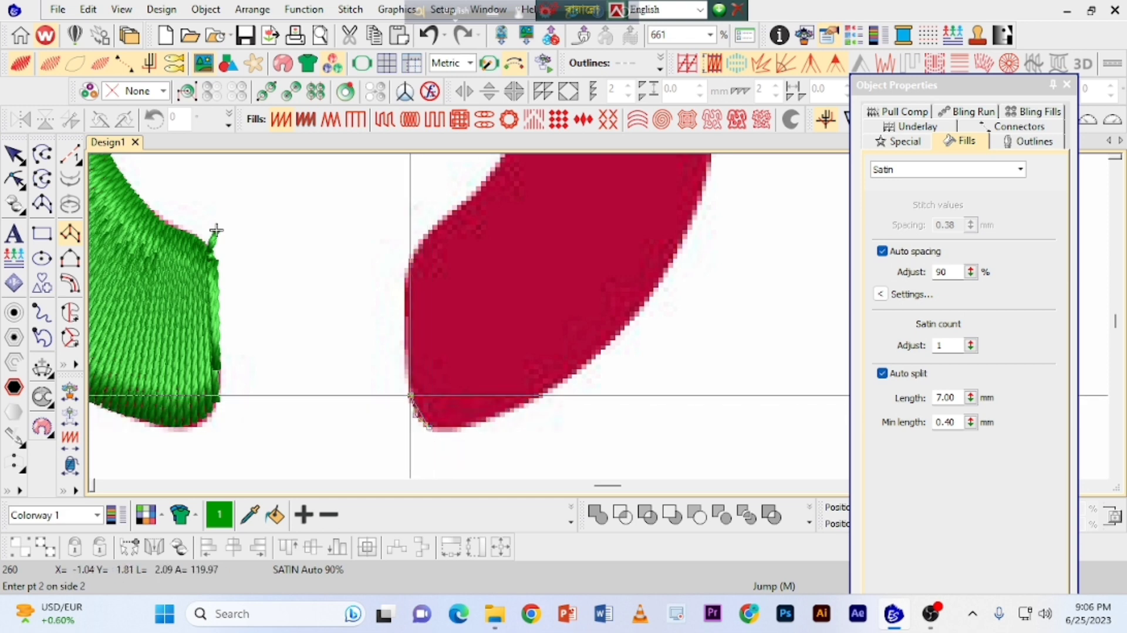
left_click(461, 426)
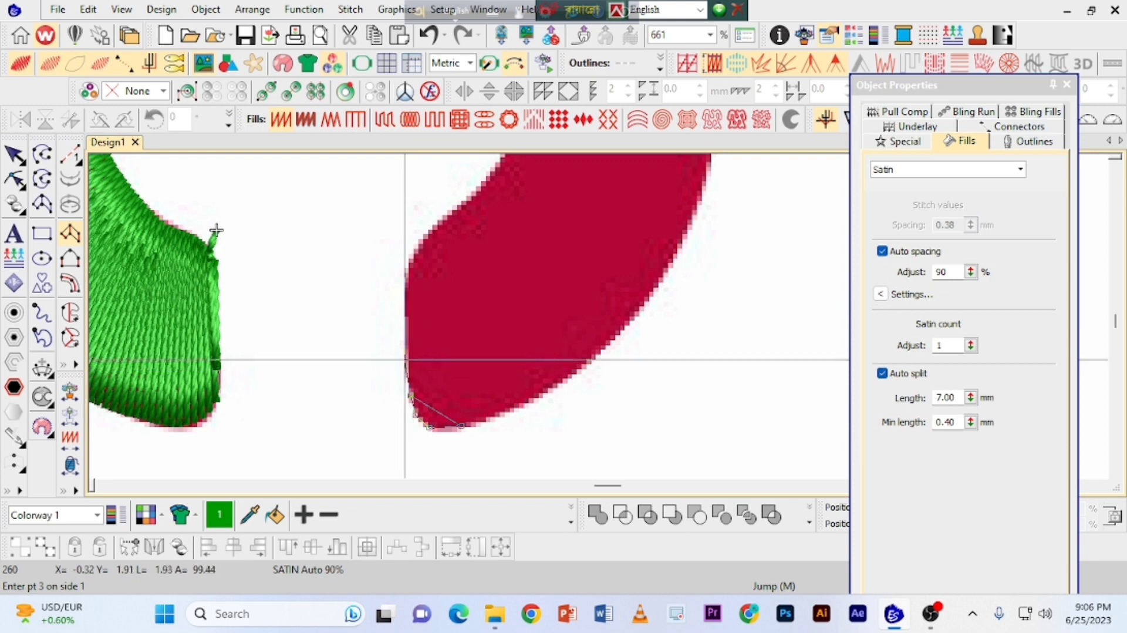
Step: Continue the column with point pairs 3 to 6 along the straight inner edge and curved outer edge of the lower part
left_click(408, 355)
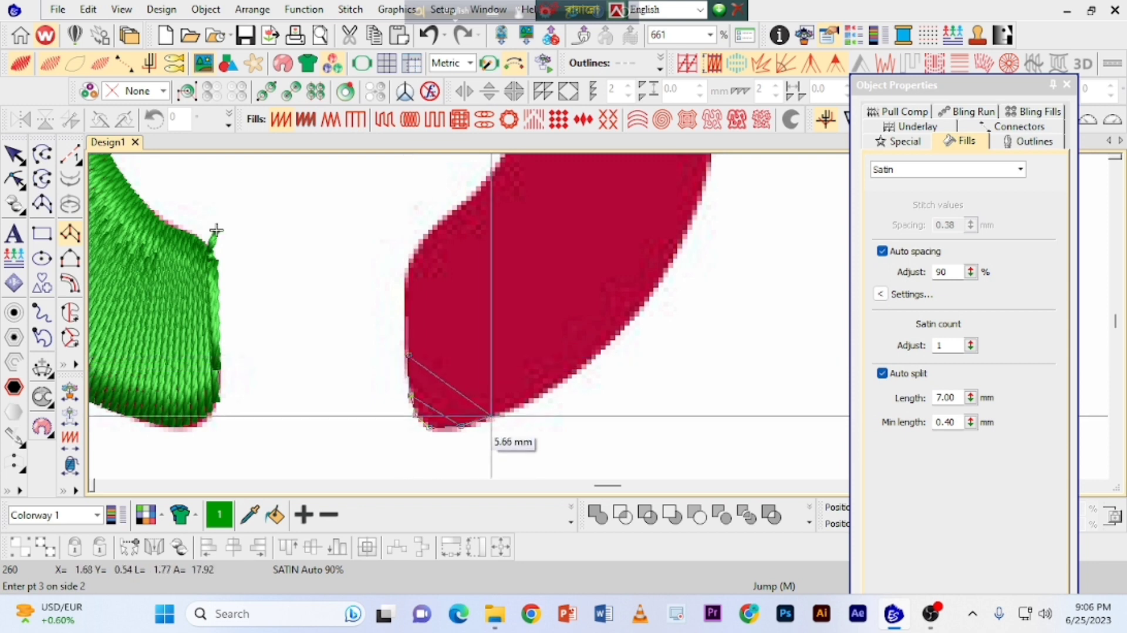
left_click(492, 416)
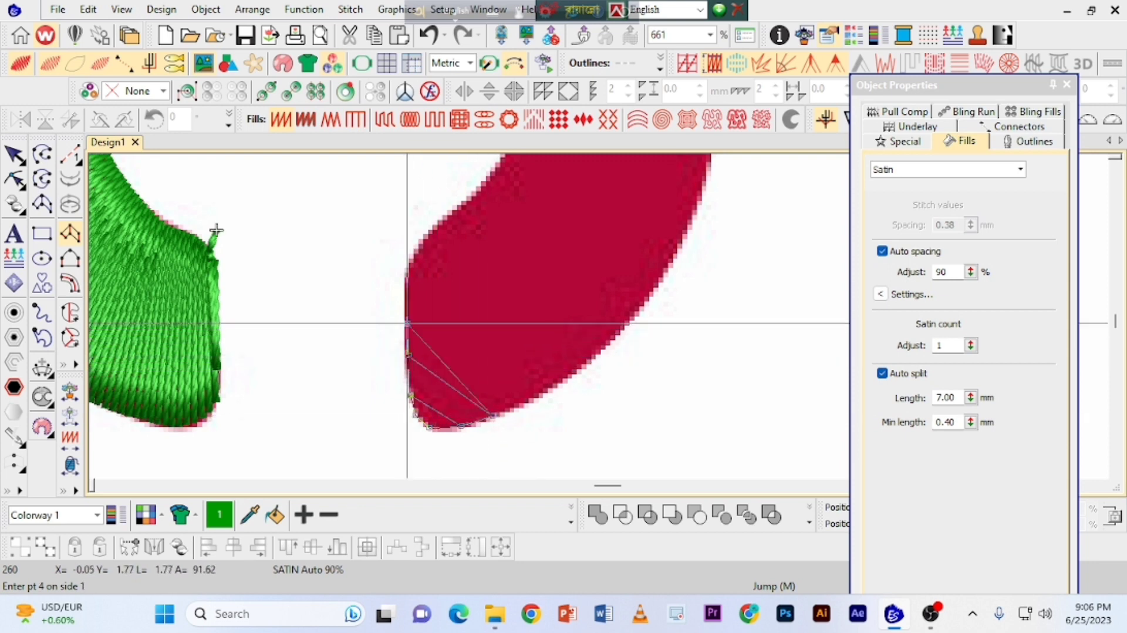
left_click(407, 323)
left_click(546, 385)
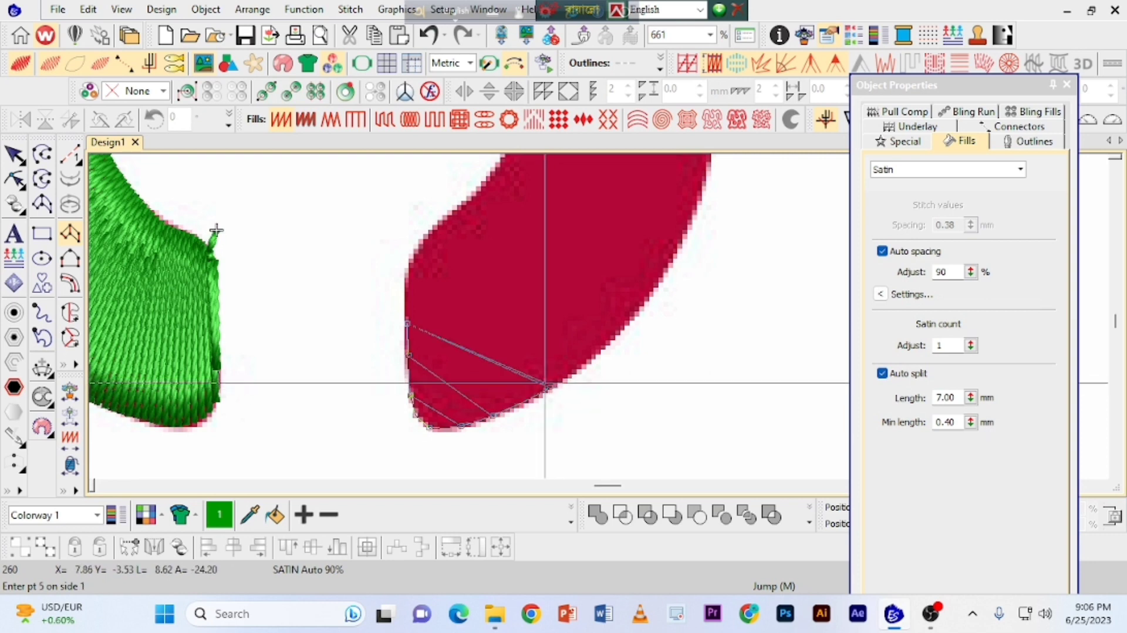
left_click(407, 288)
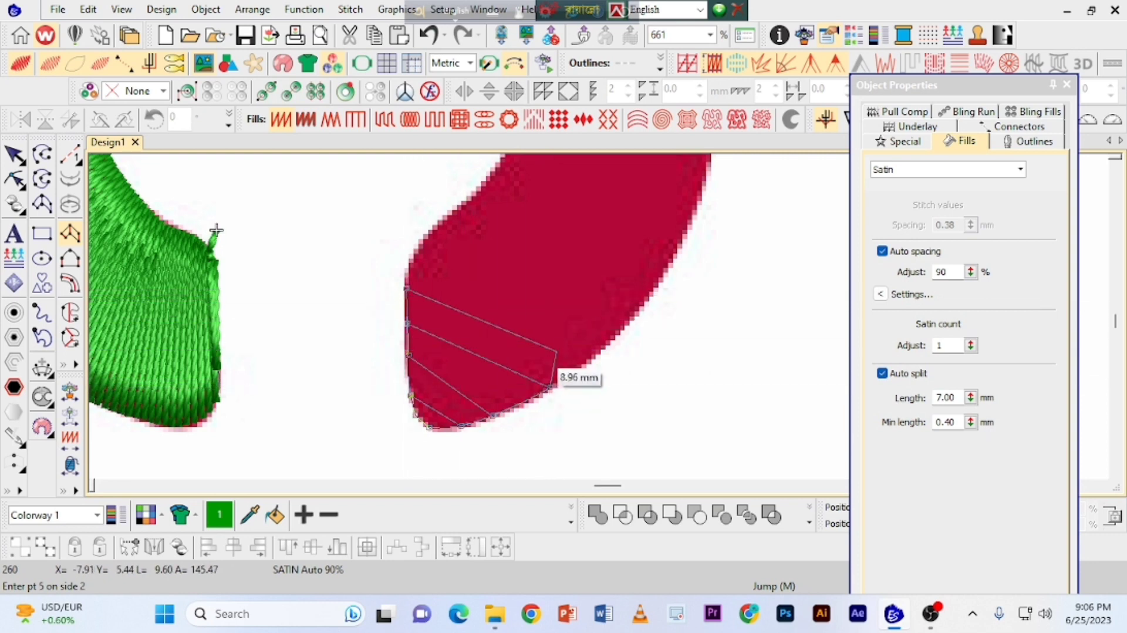
left_click(583, 366)
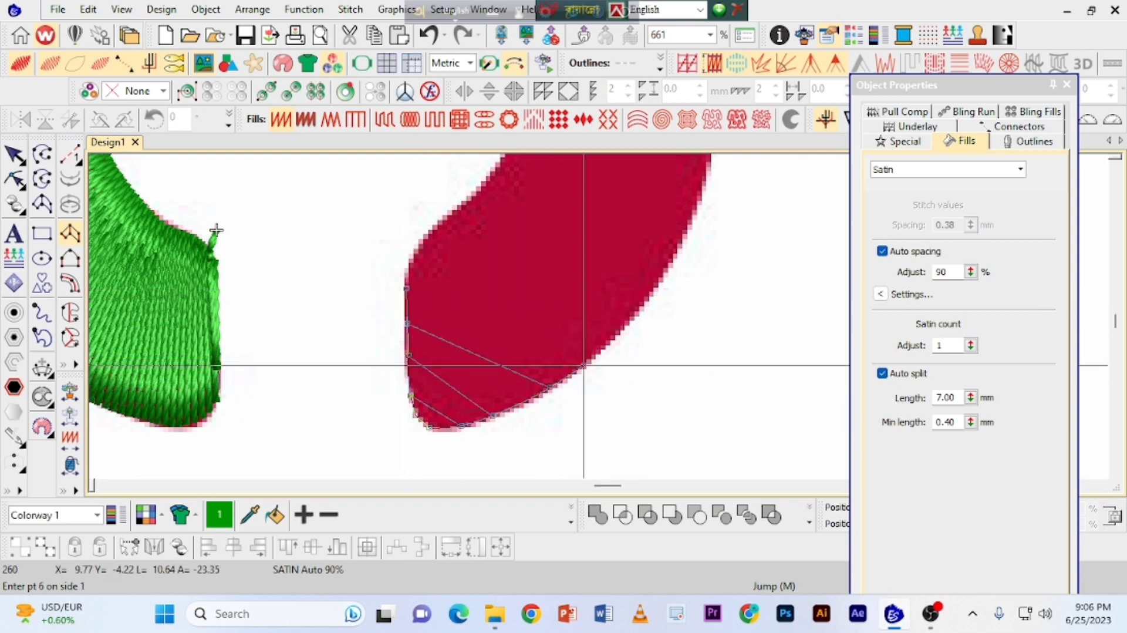
left_click(415, 257)
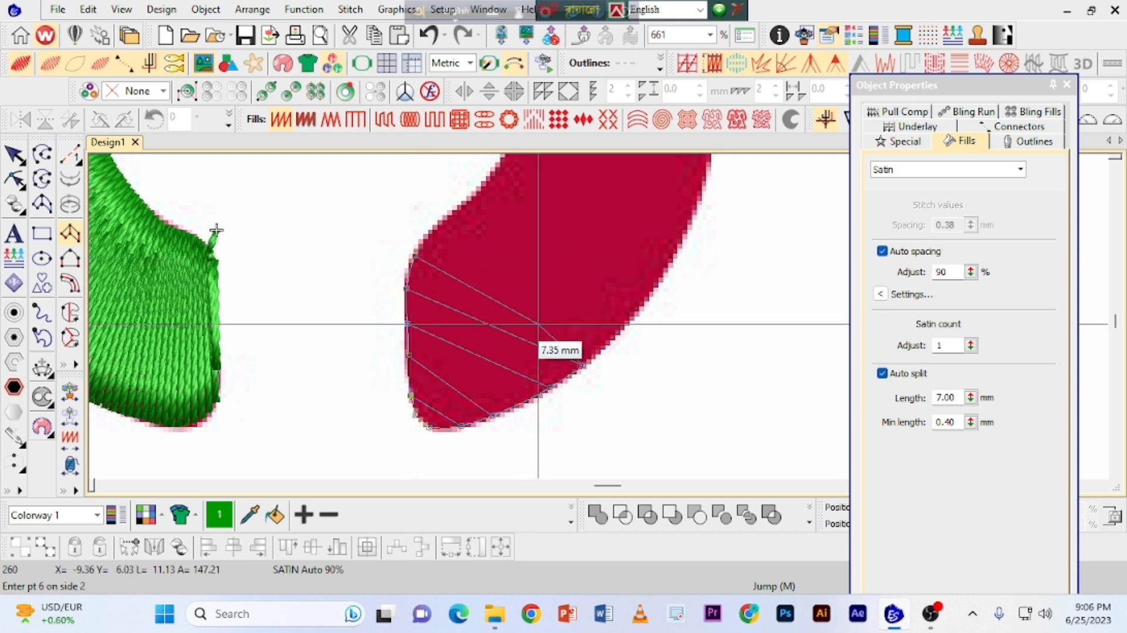
left_click(600, 355)
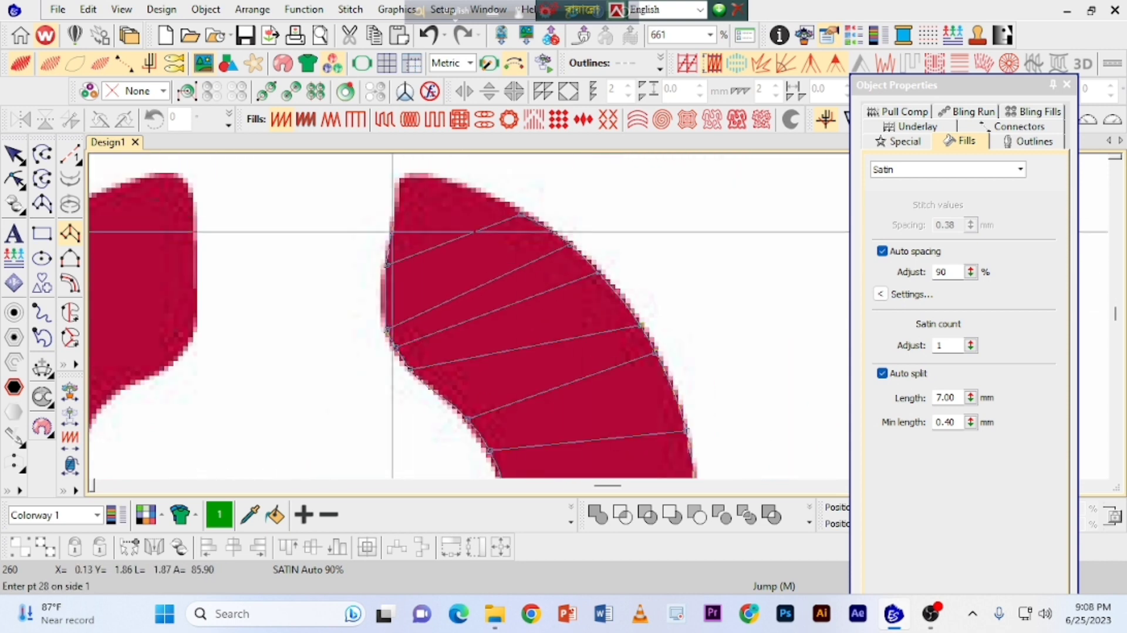
Step: Finish the remaining point pairs, 30 in total, at the large segment's upper tip and complete the Column A satin
left_click(431, 179)
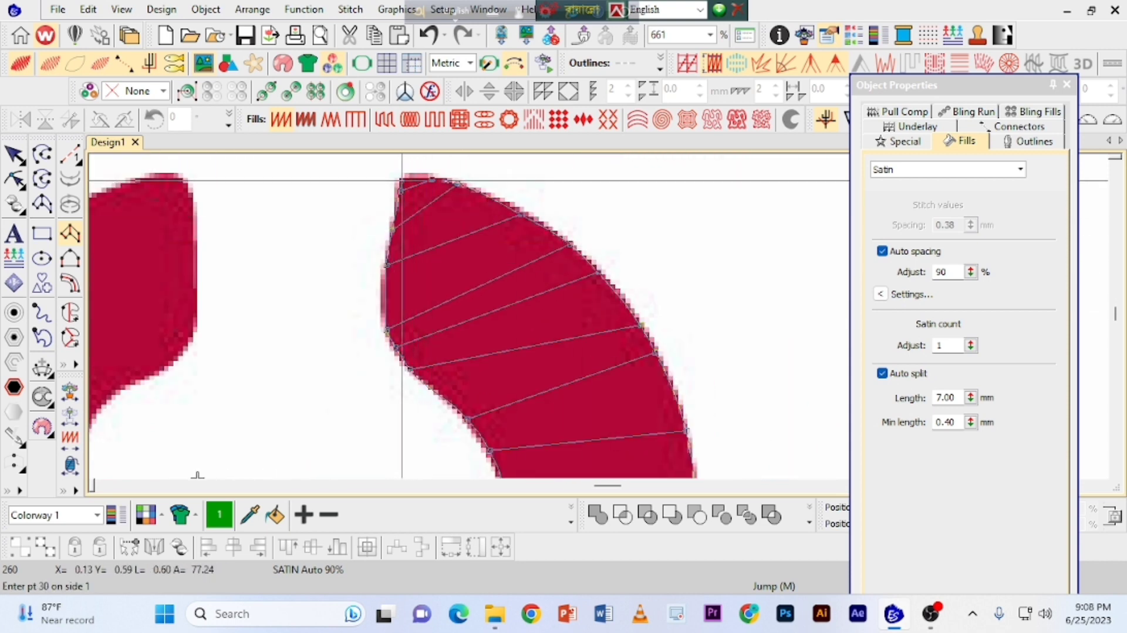
left_click(402, 178)
left_click(409, 176)
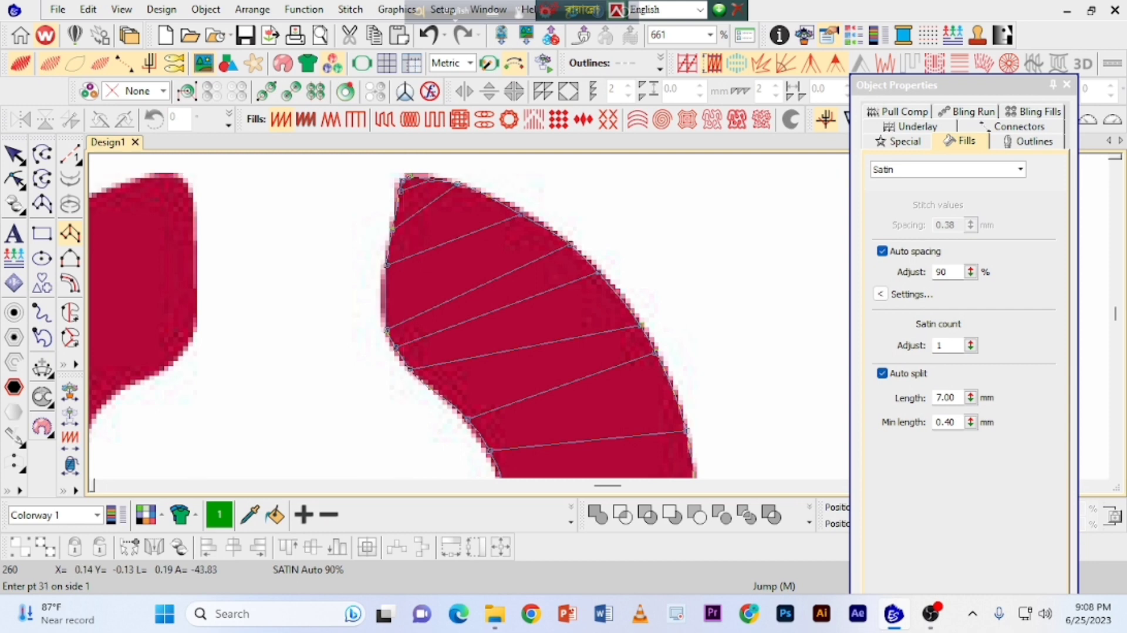
key("Return")
key("Escape")
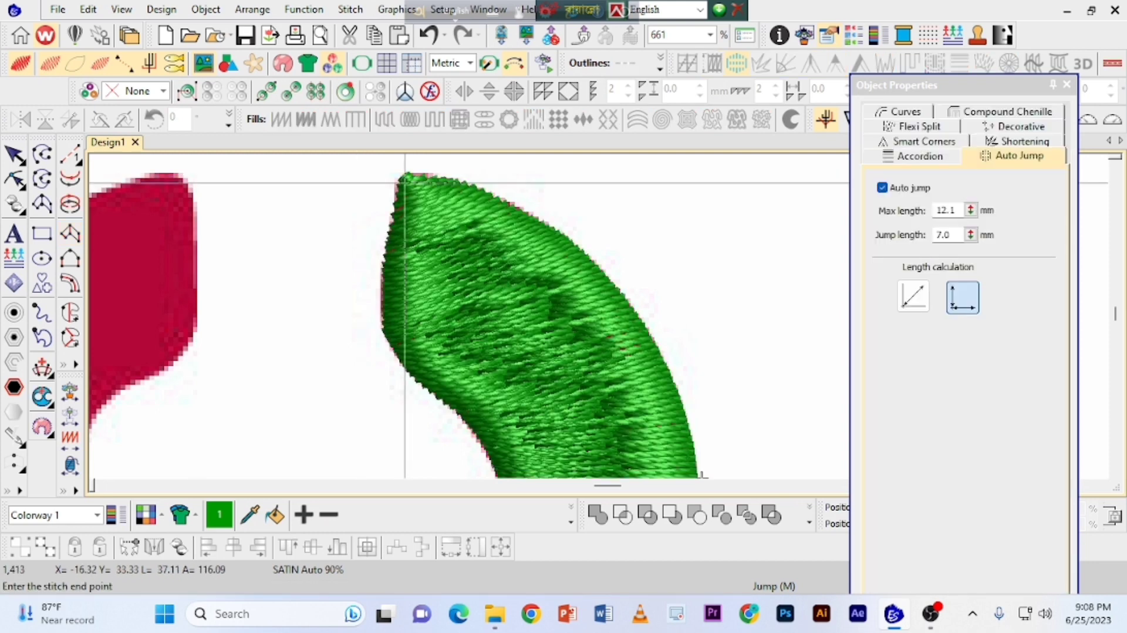
key("Escape")
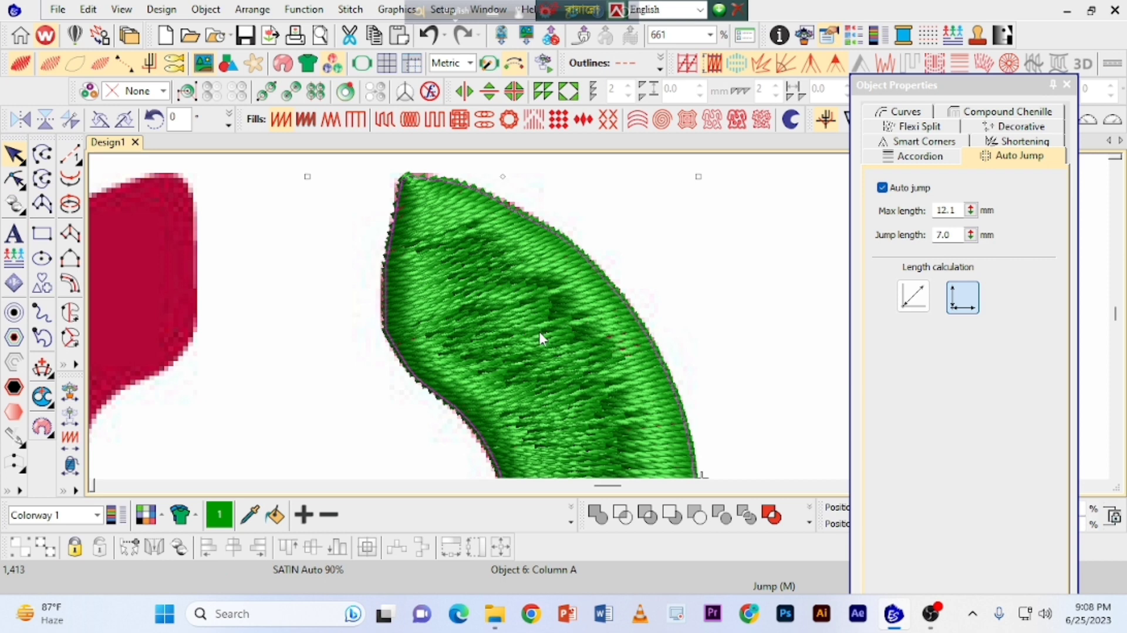
Step: Turn off auto split and auto spacing for the large segment's satin column and set its stitch spacing to 0.35 mm
key("shift+z")
scroll(599, 321, "down", 3)
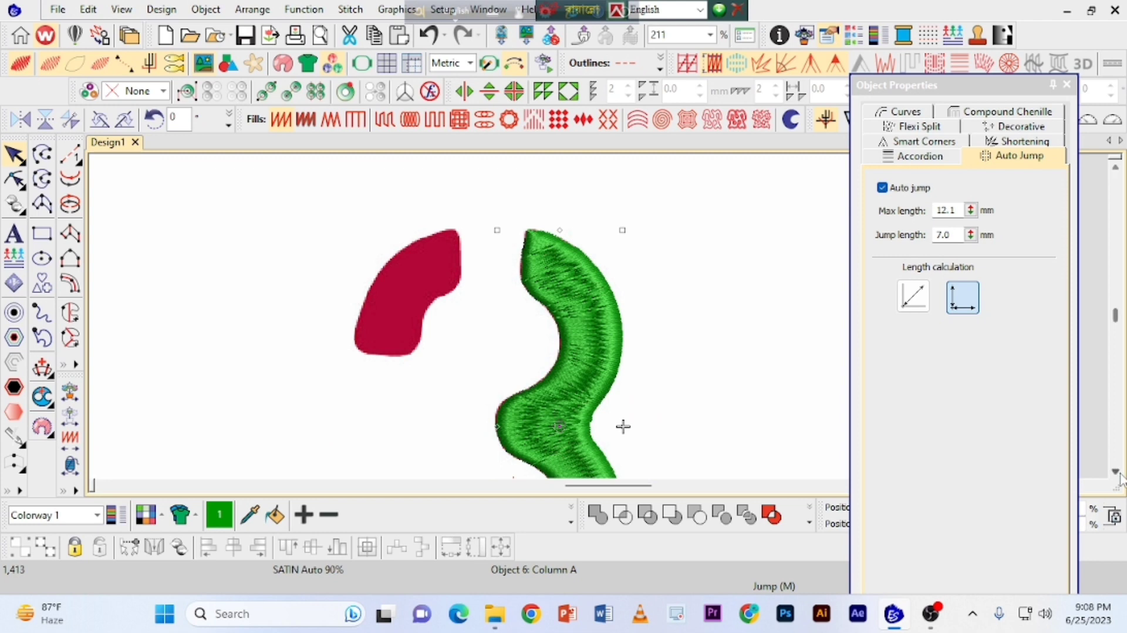
left_click(1116, 474)
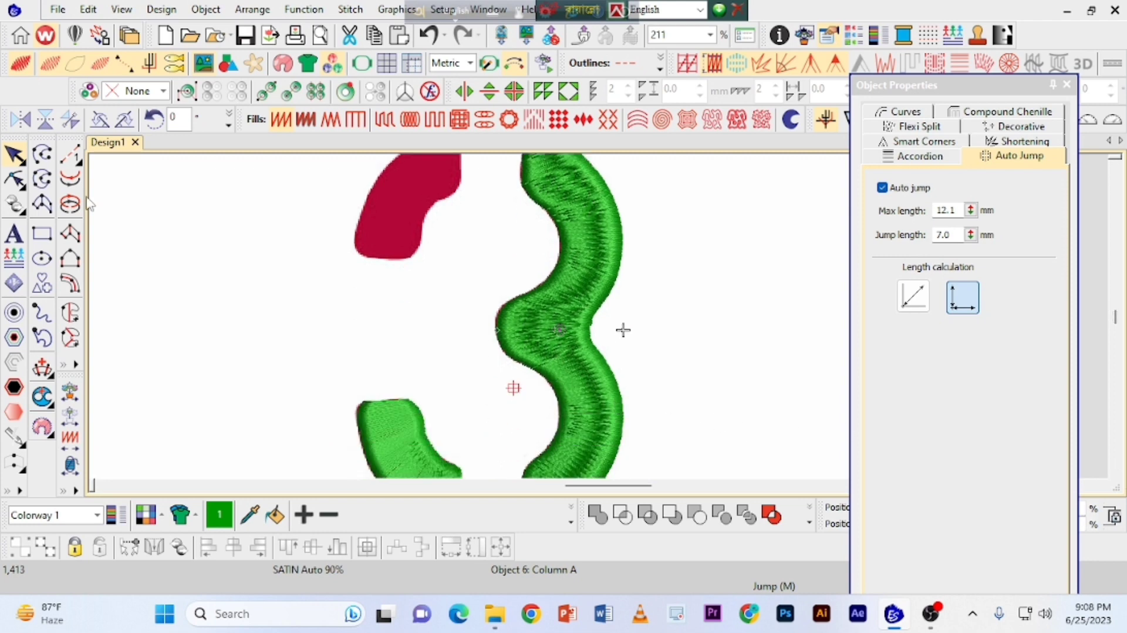
left_click(924, 141)
left_click(1011, 144)
key("shift+z")
left_click(256, 260)
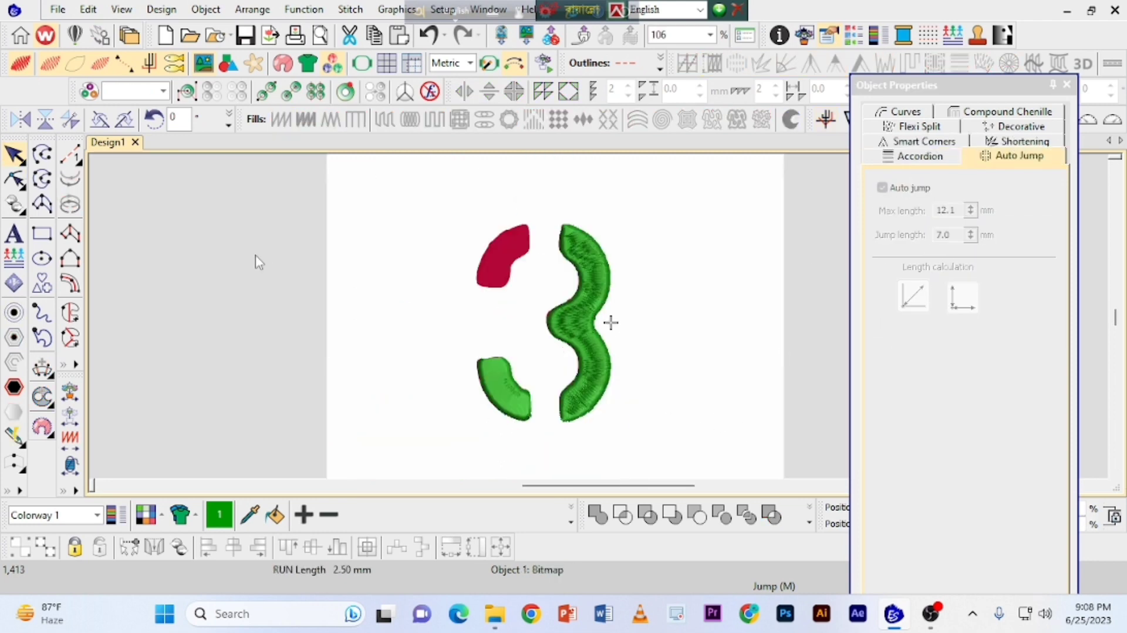
double_click(581, 311)
left_click(882, 373)
left_click(883, 251)
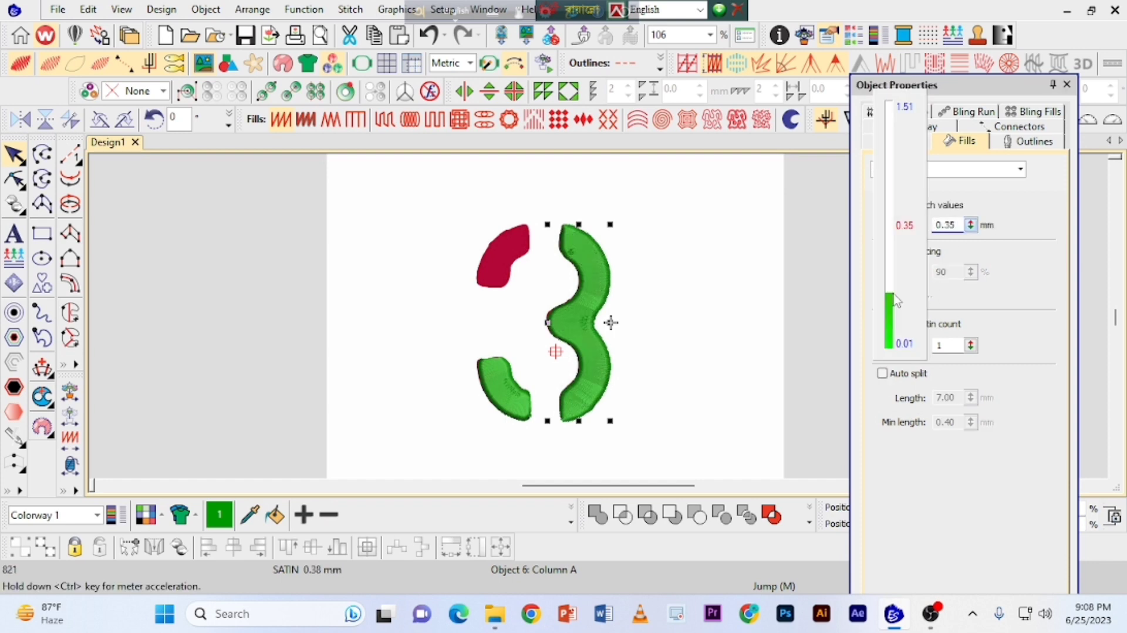
Step: Select all four stitch objects of the small lower segment and group them
left_click(463, 409)
left_click(487, 363)
left_click(478, 374)
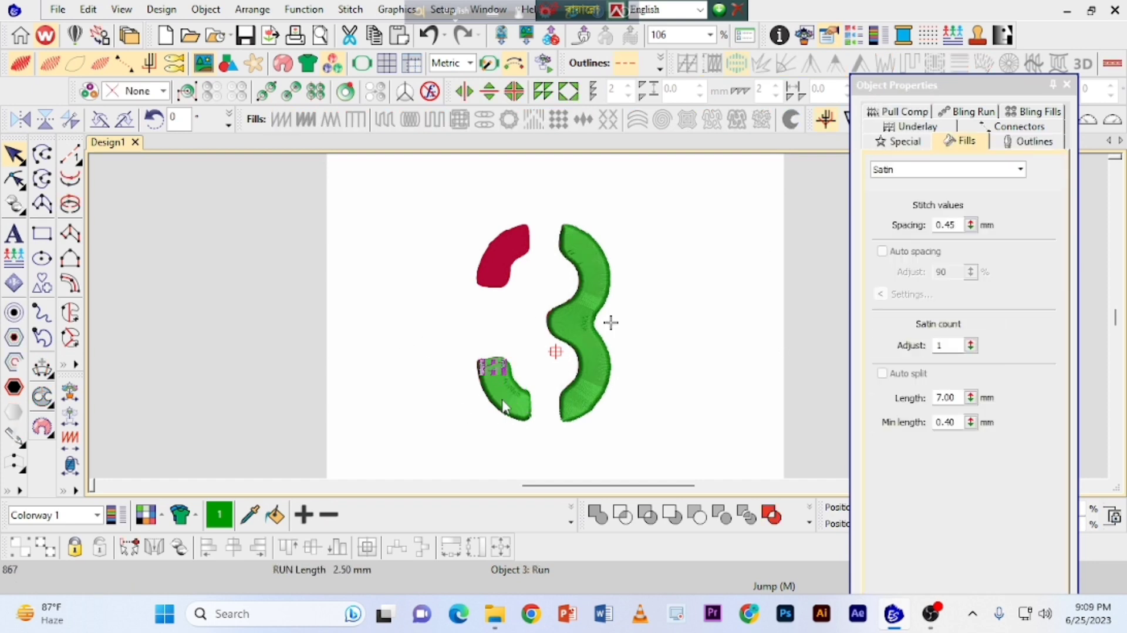
left_click(435, 363)
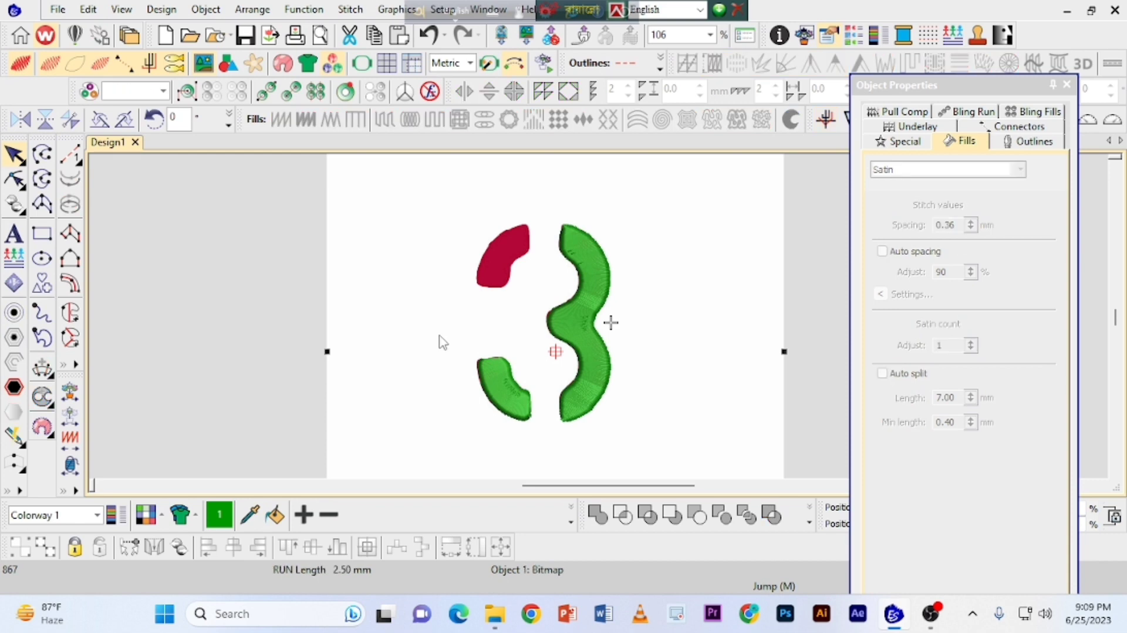
key("Escape")
left_click_drag(437, 331, 544, 439)
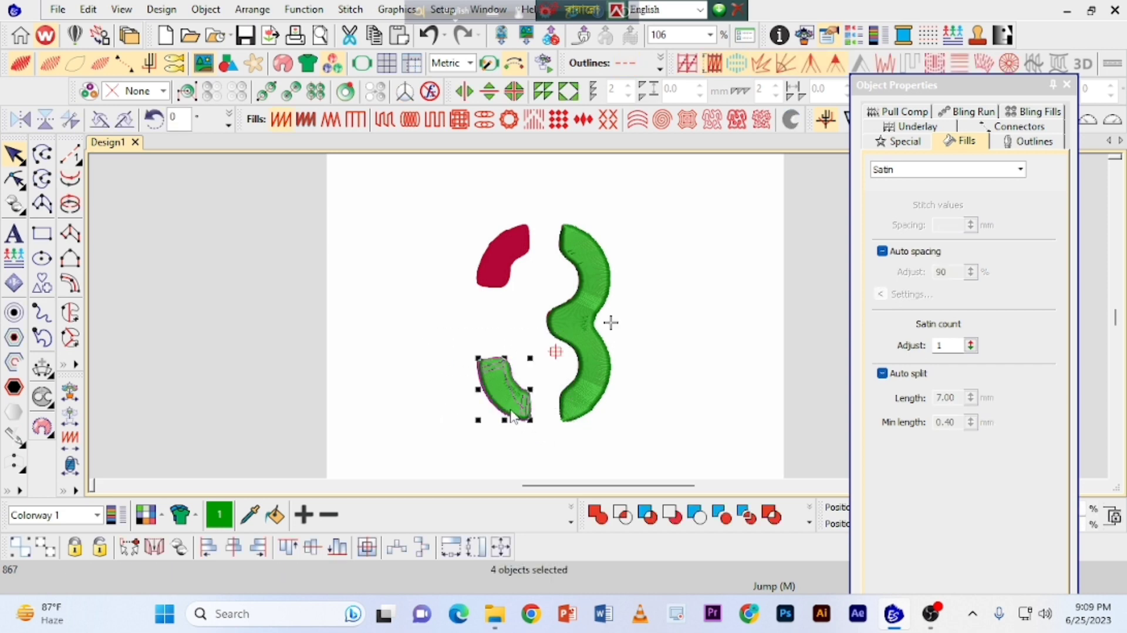
key("ctrl+g")
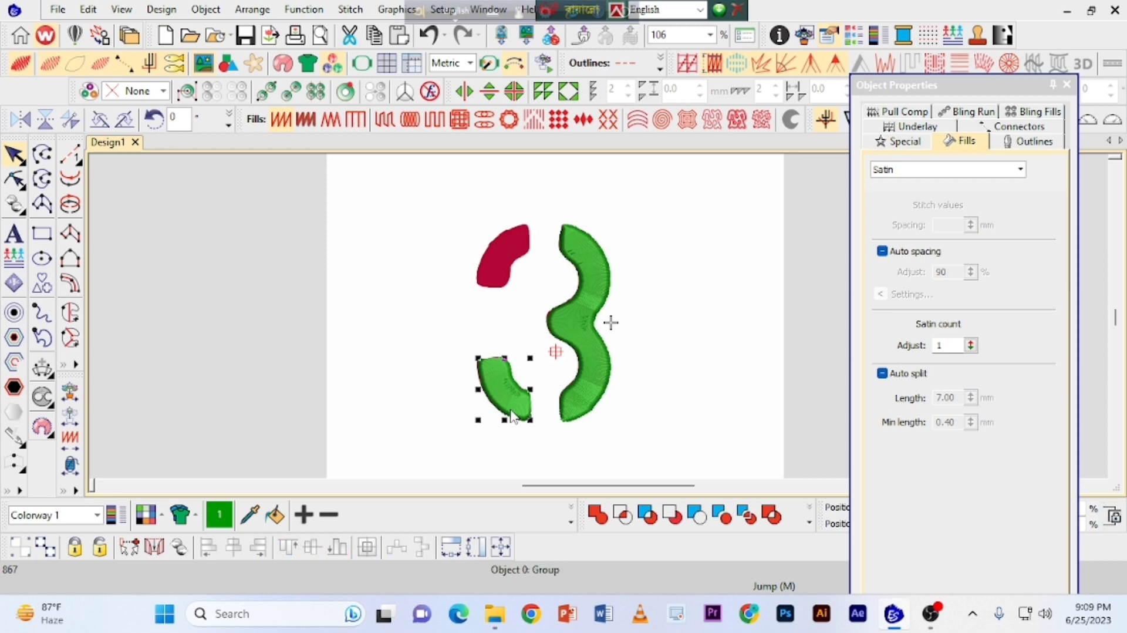
Step: Mirror a copy of the grouped lower-left segment about a horizontal reference line through the middle of the 3, covering the upper-left artwork segment
left_click(88, 9)
mouse_move(234, 367)
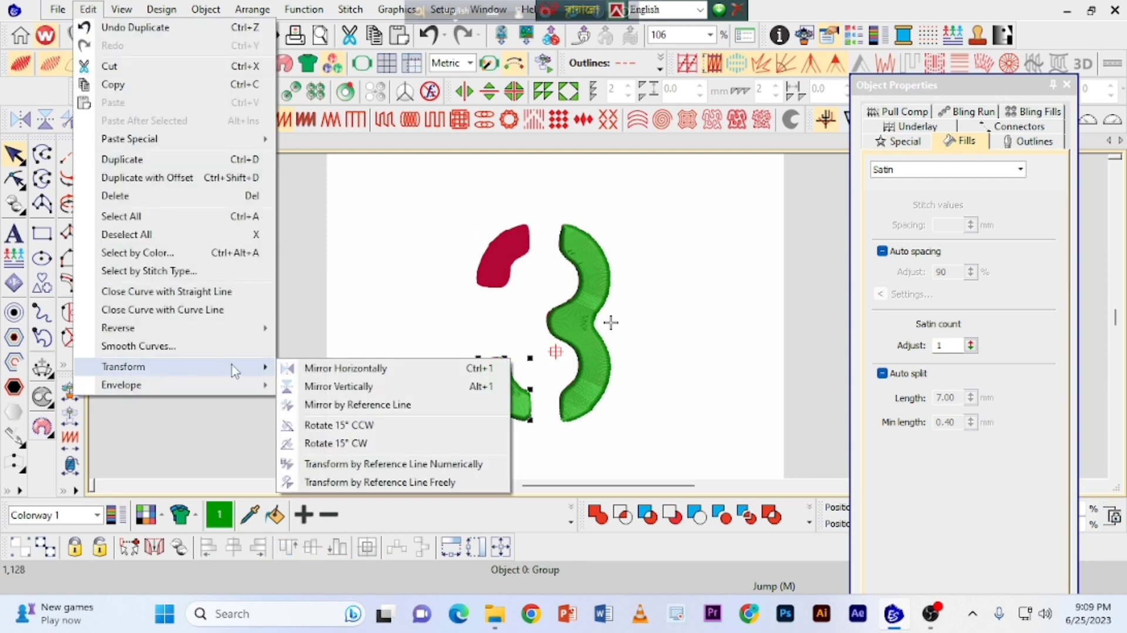
left_click(356, 404)
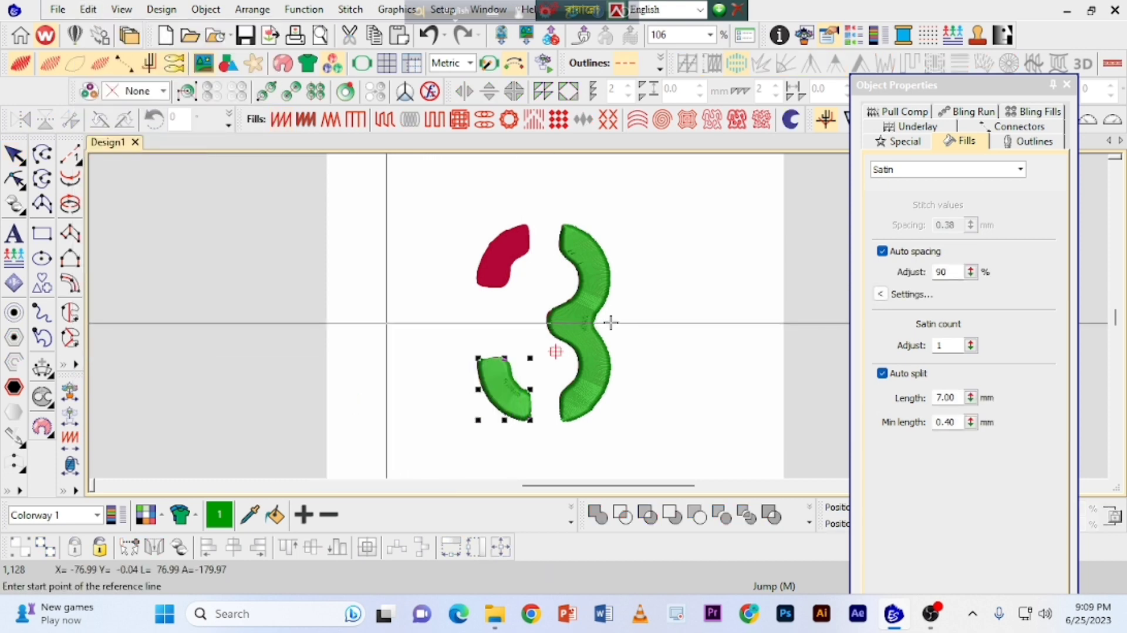
left_click(387, 323)
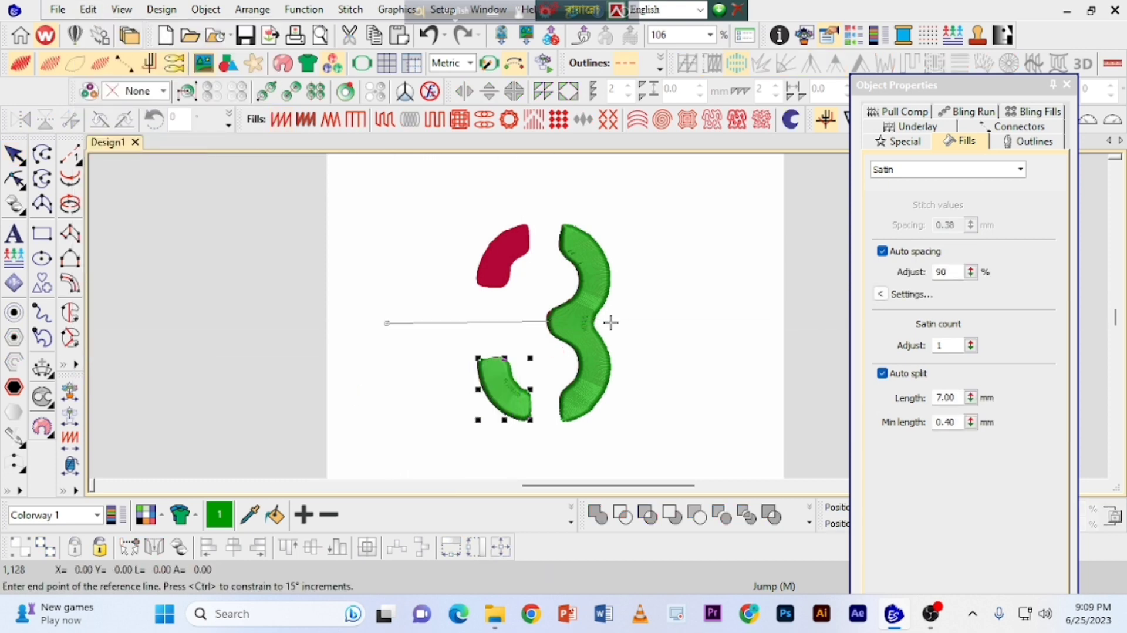
left_click(715, 327, "ctrl")
left_click(15, 155)
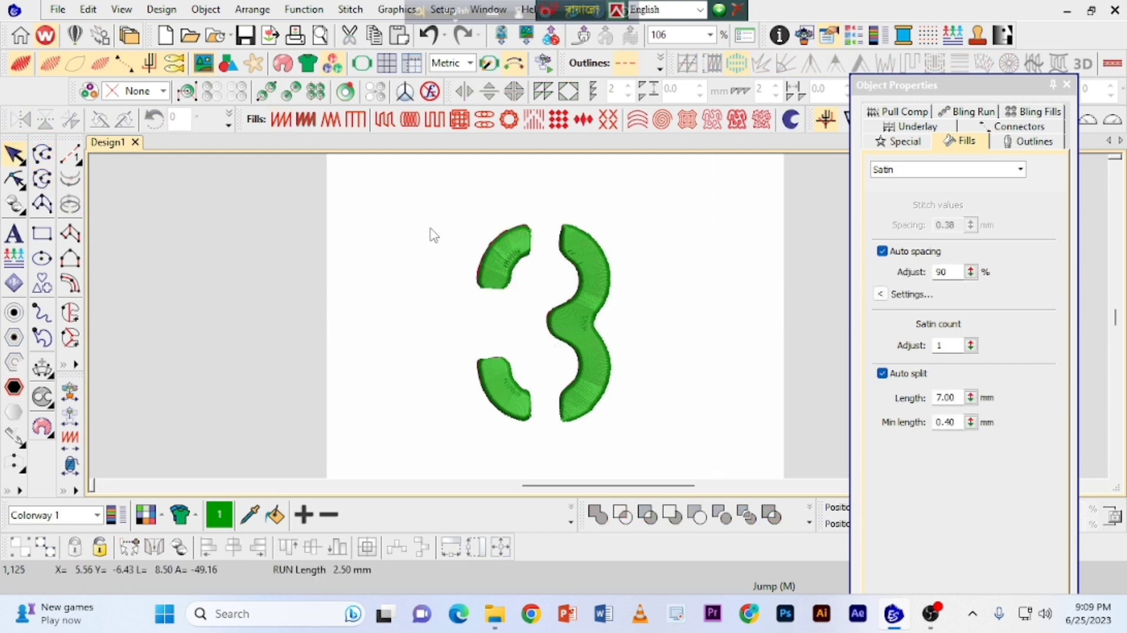
Step: Ungroup the stitch objects of both the upper-left and lower-left segments
left_click_drag(420, 194, 476, 242)
left_click_drag(649, 459, 645, 457)
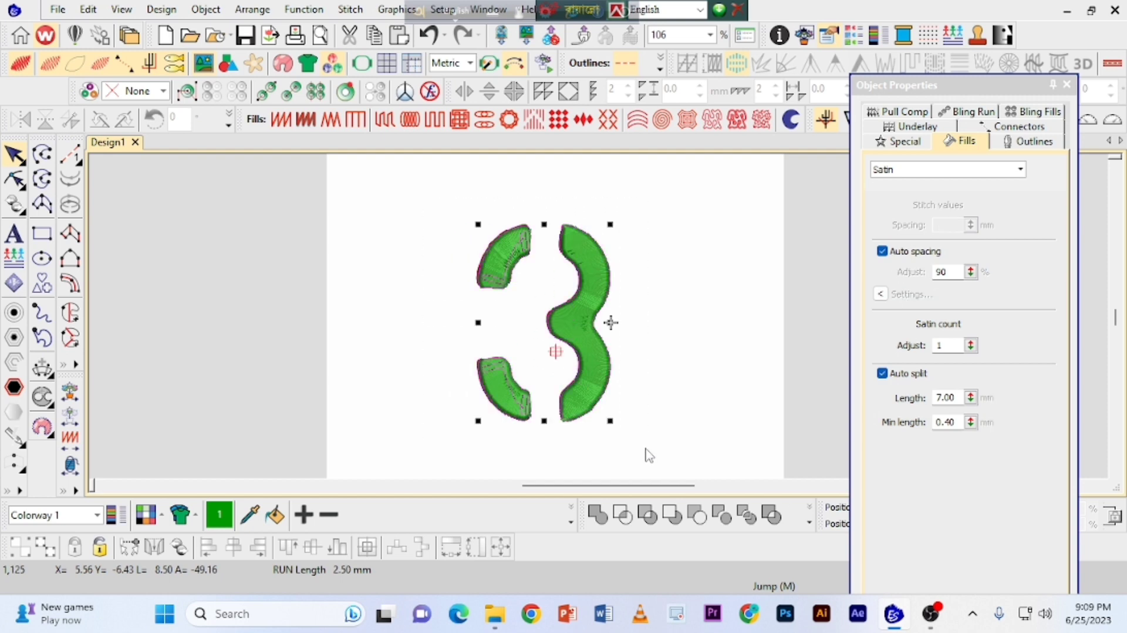
left_click(430, 269)
left_click(495, 256)
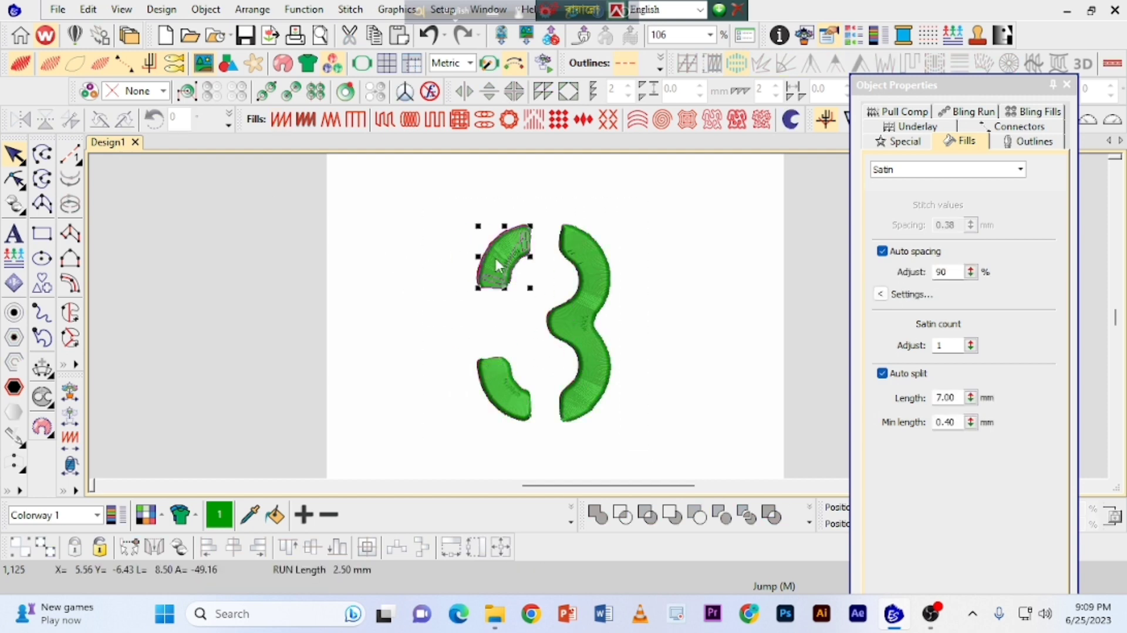
left_click(466, 255)
left_click(498, 257)
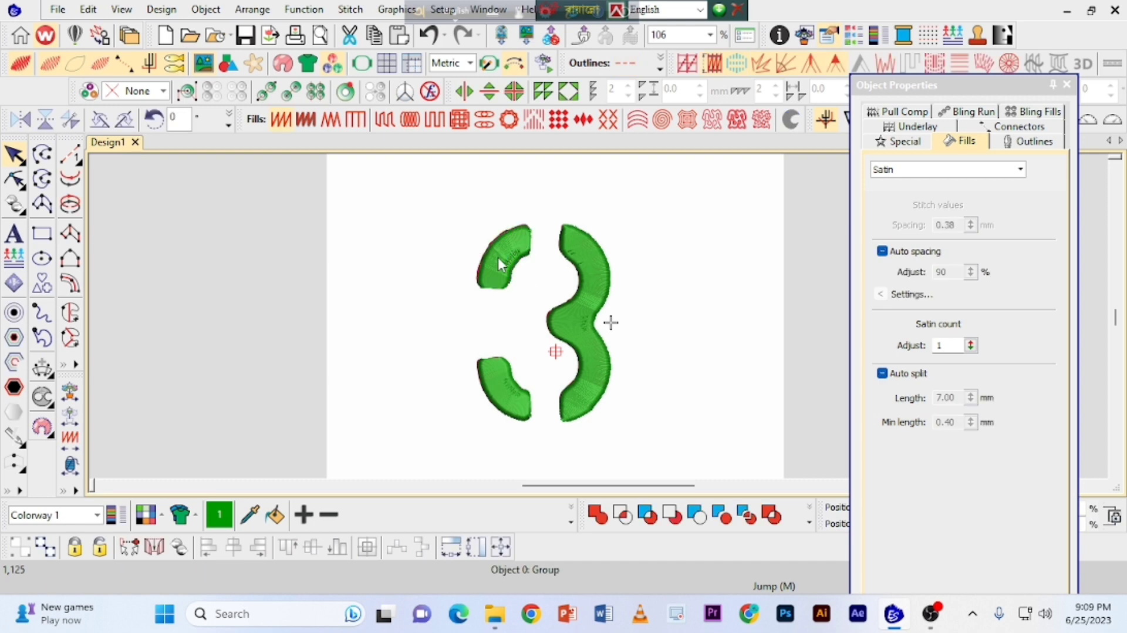
left_click(470, 323)
left_click(506, 379)
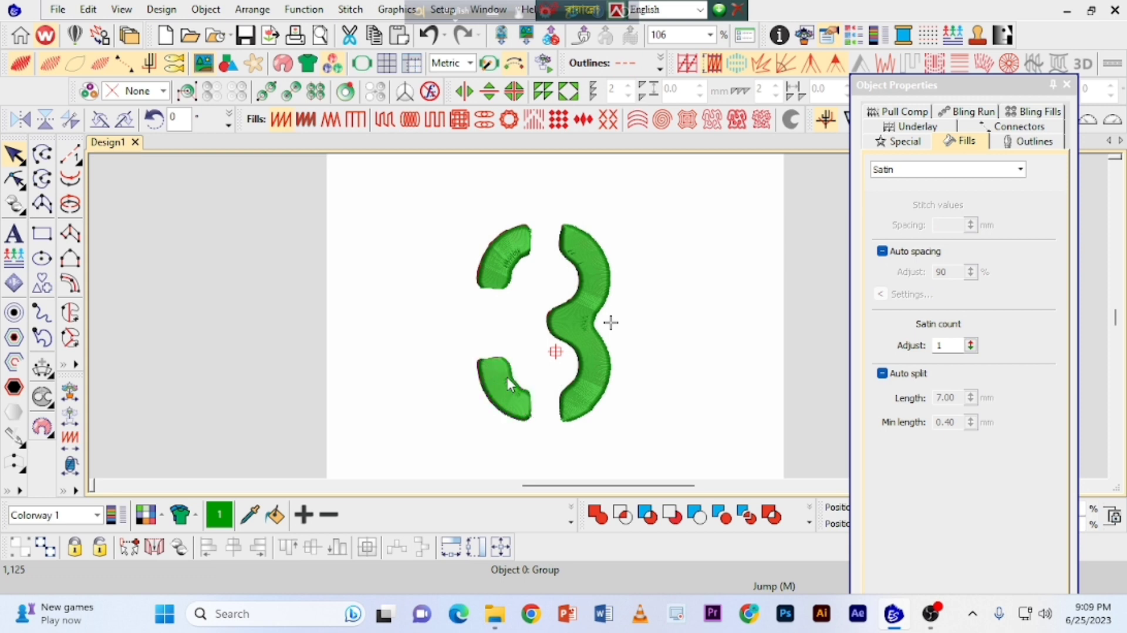
Step: Turn on the first underlay for the satin columns of all three segments and set its type to Edge run
left_click(500, 253)
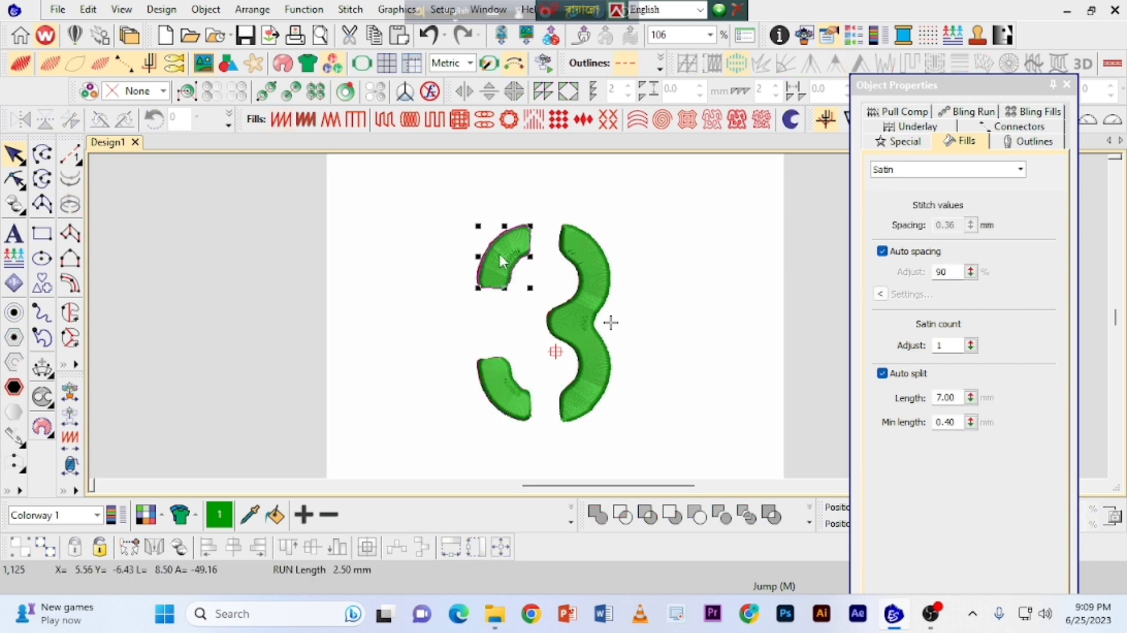
left_click(608, 277, "ctrl")
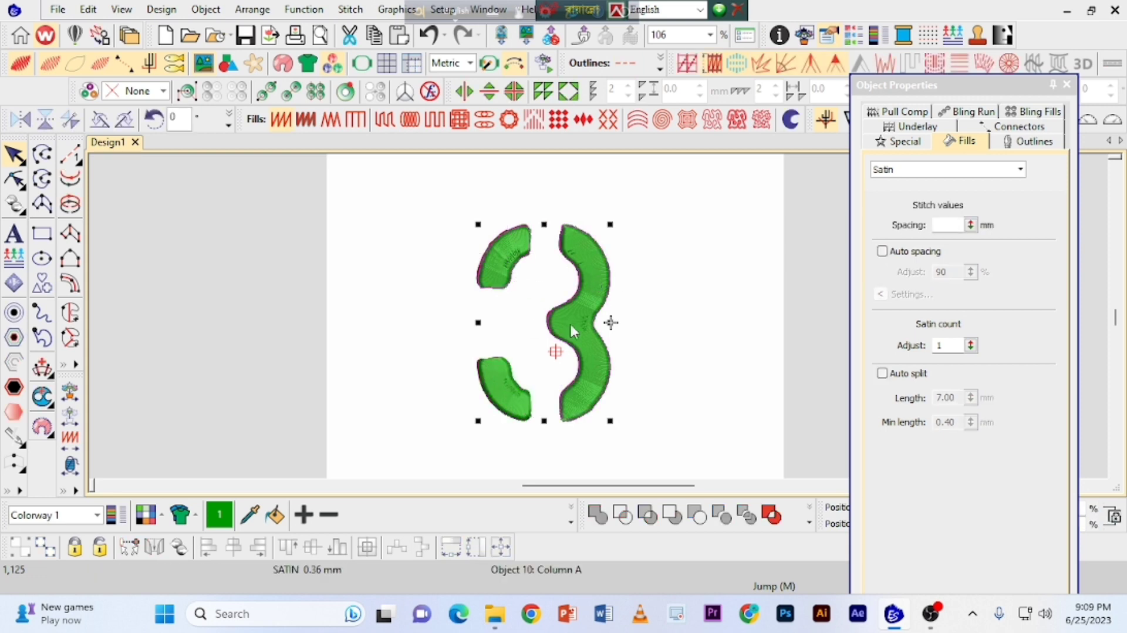
left_click(502, 391, "ctrl")
left_click(512, 383, "ctrl")
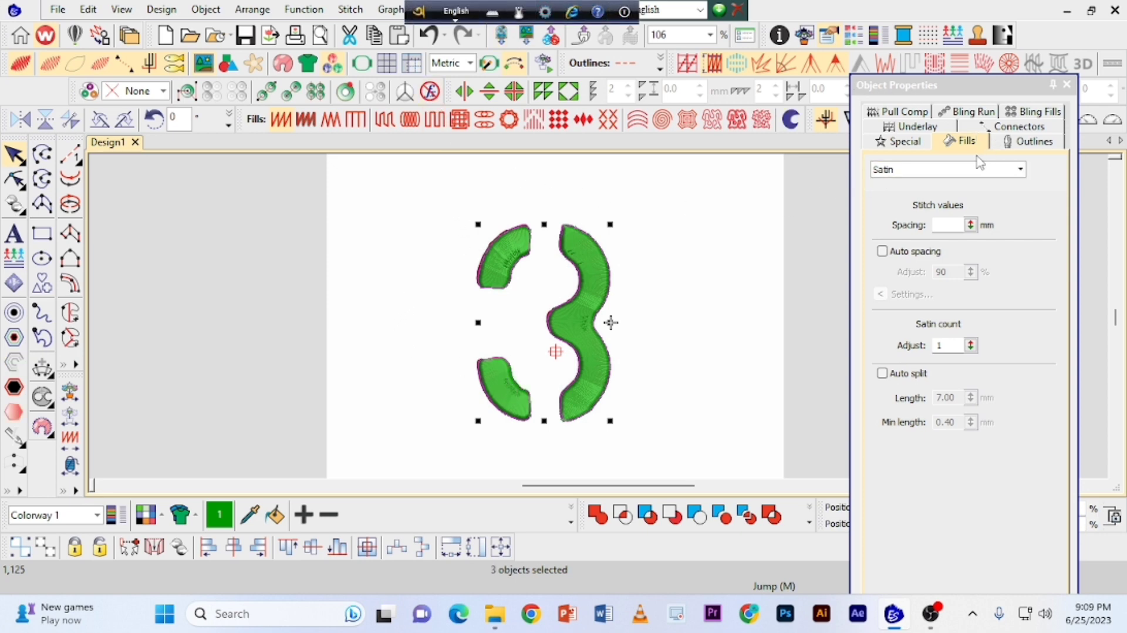
left_click(909, 128)
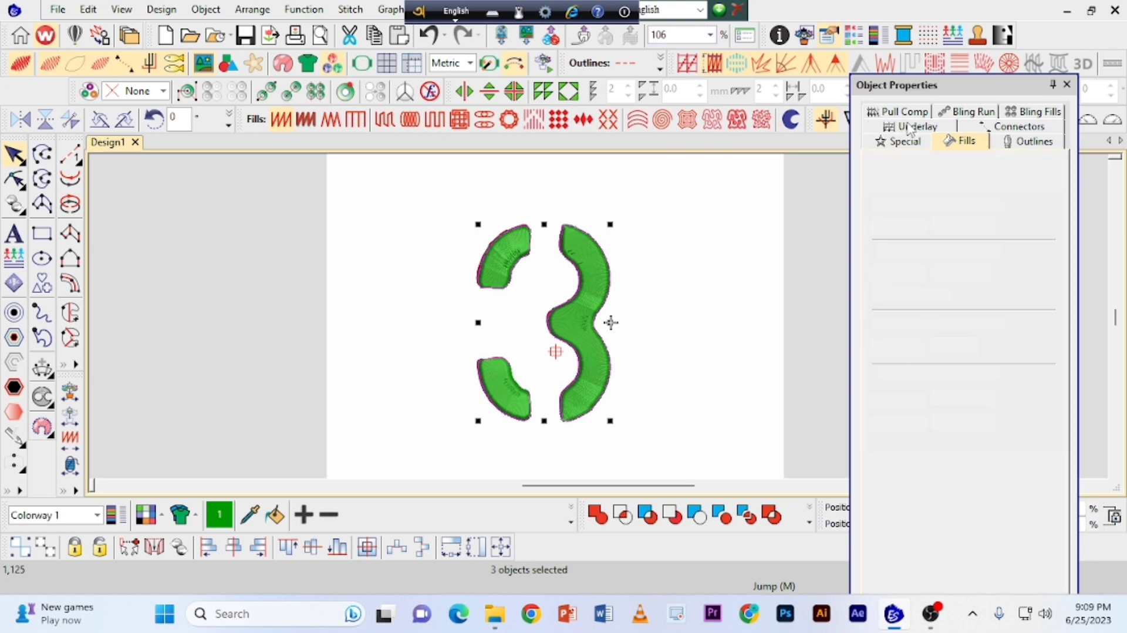
left_click(907, 127)
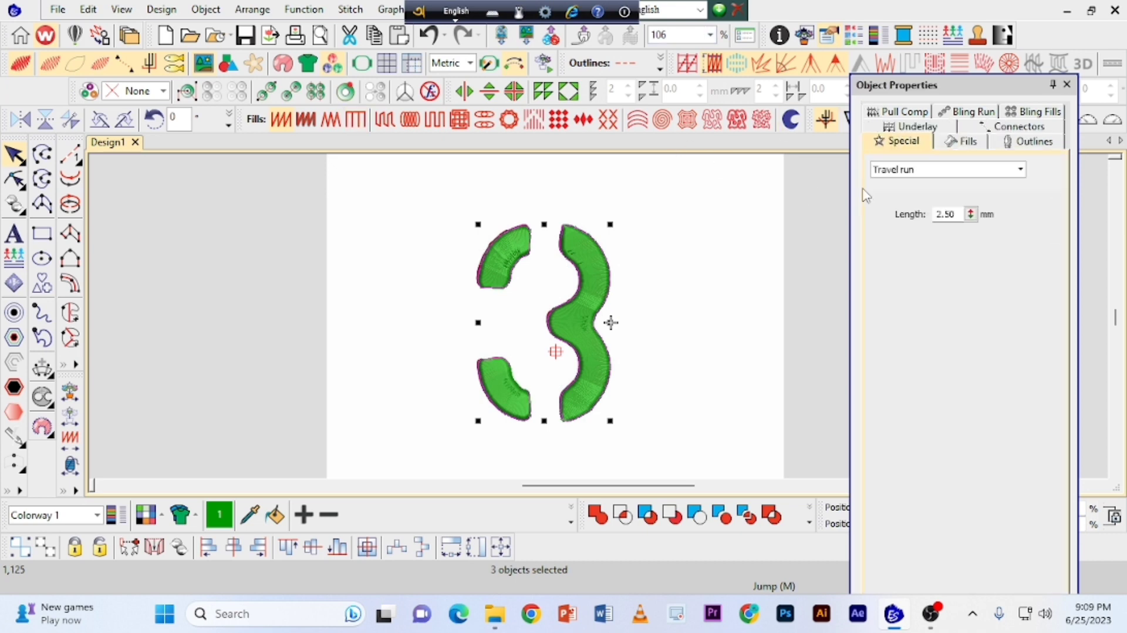
left_click(915, 130)
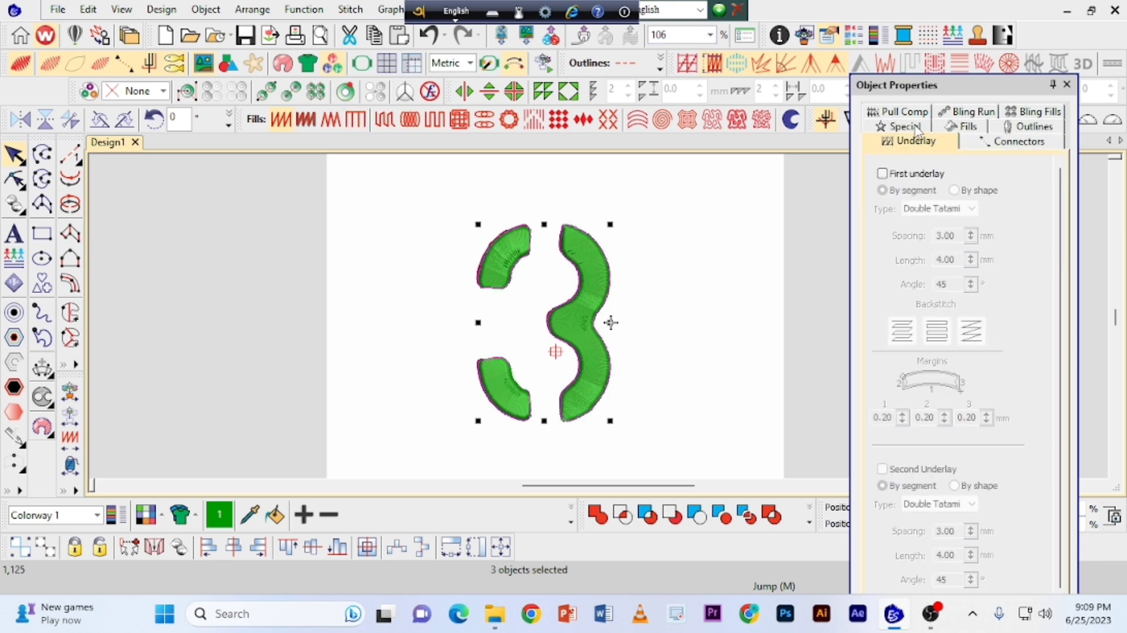
left_click(883, 174)
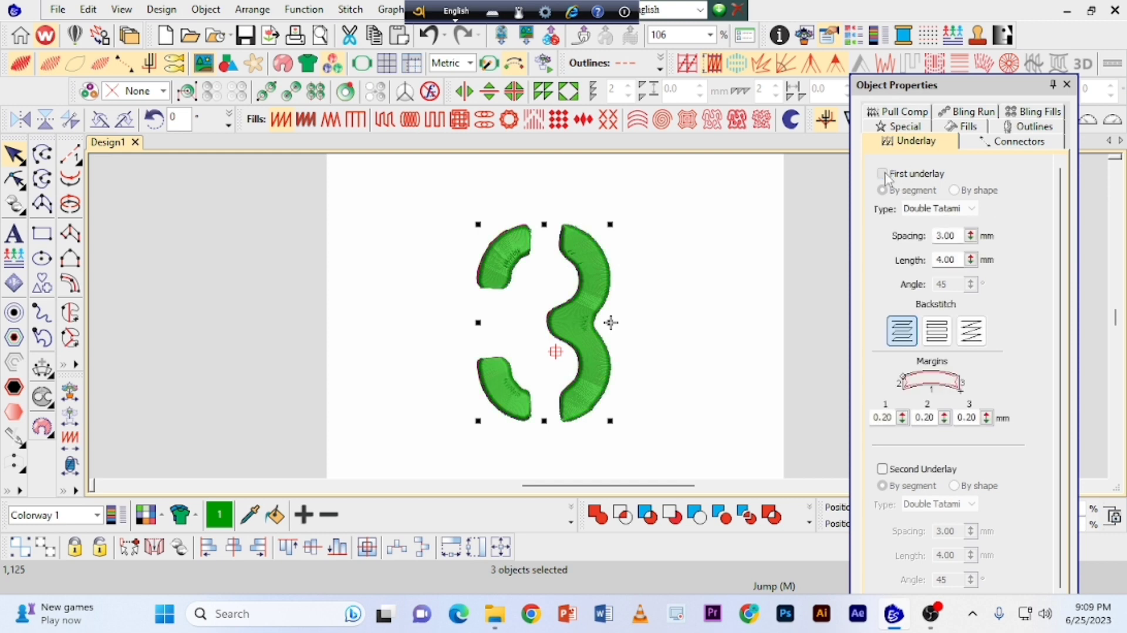
left_click(972, 209)
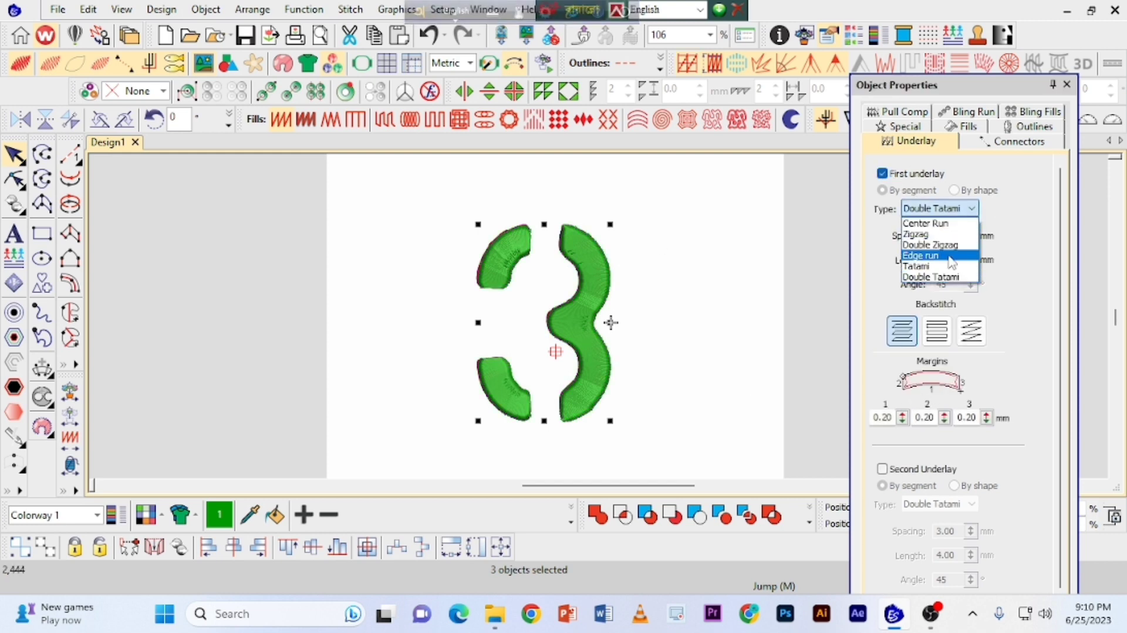
left_click(938, 258)
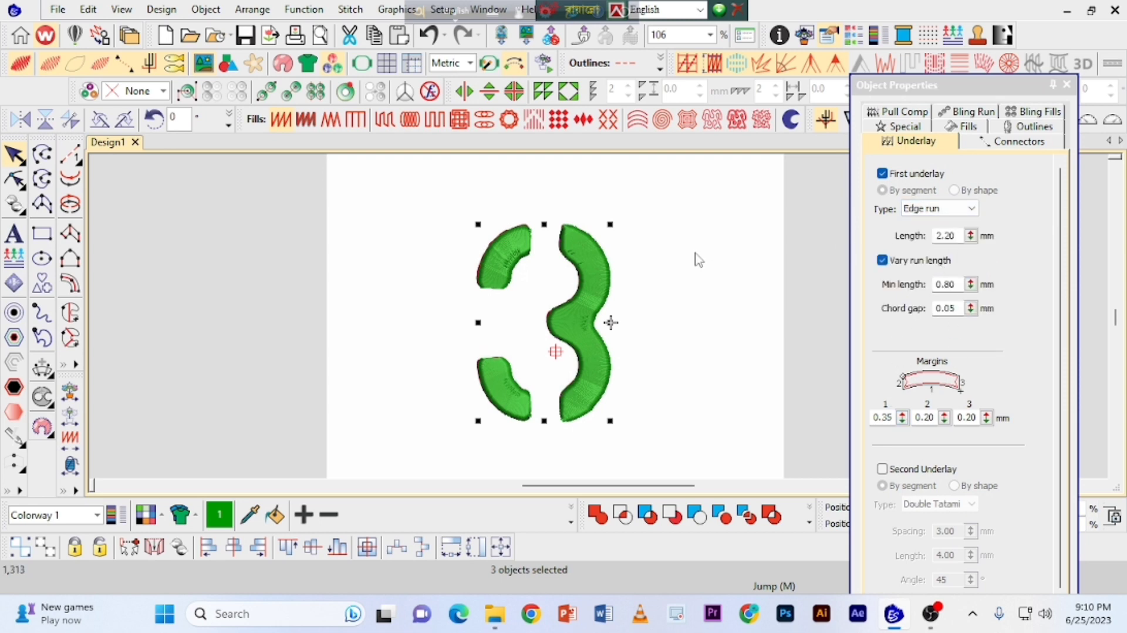
left_click(351, 263)
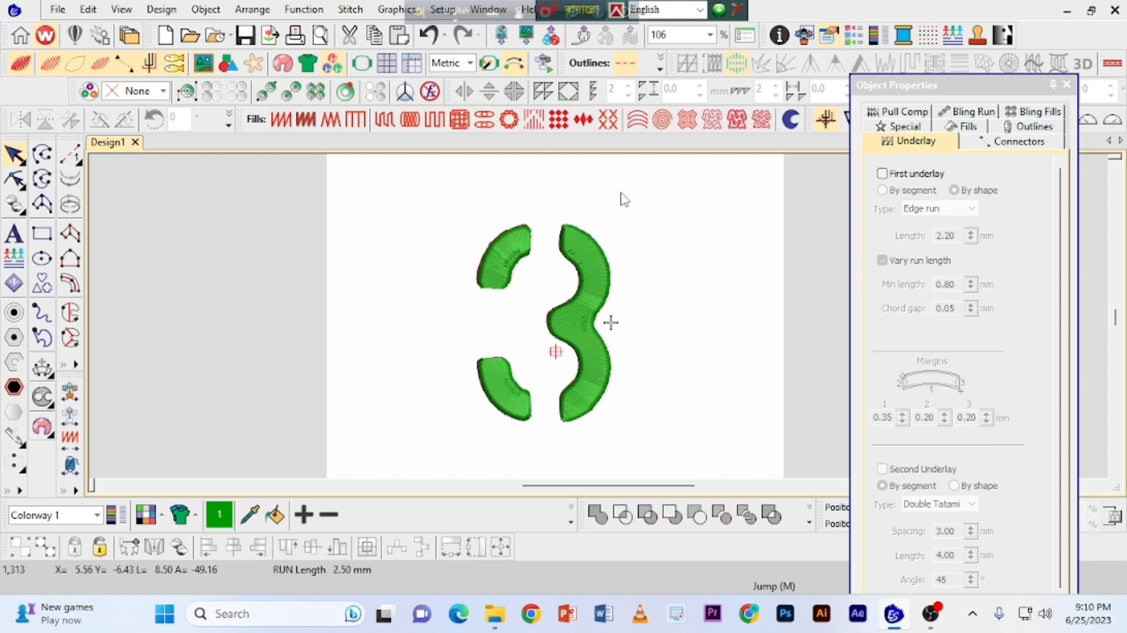
Step: Move the red artwork bitmap out from under the stitched 3 to the empty area on its left
left_click(670, 244)
left_click_drag(670, 245, 350, 234)
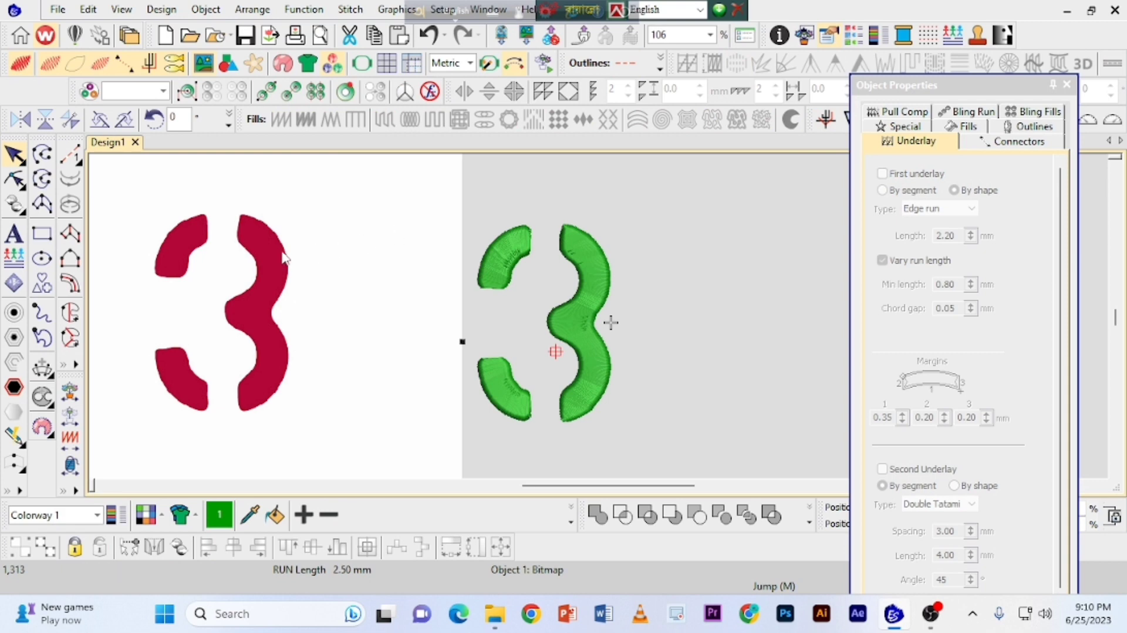
left_click_drag(281, 253, 303, 256)
left_click_drag(440, 180, 650, 394)
left_click_drag(440, 424, 301, 278)
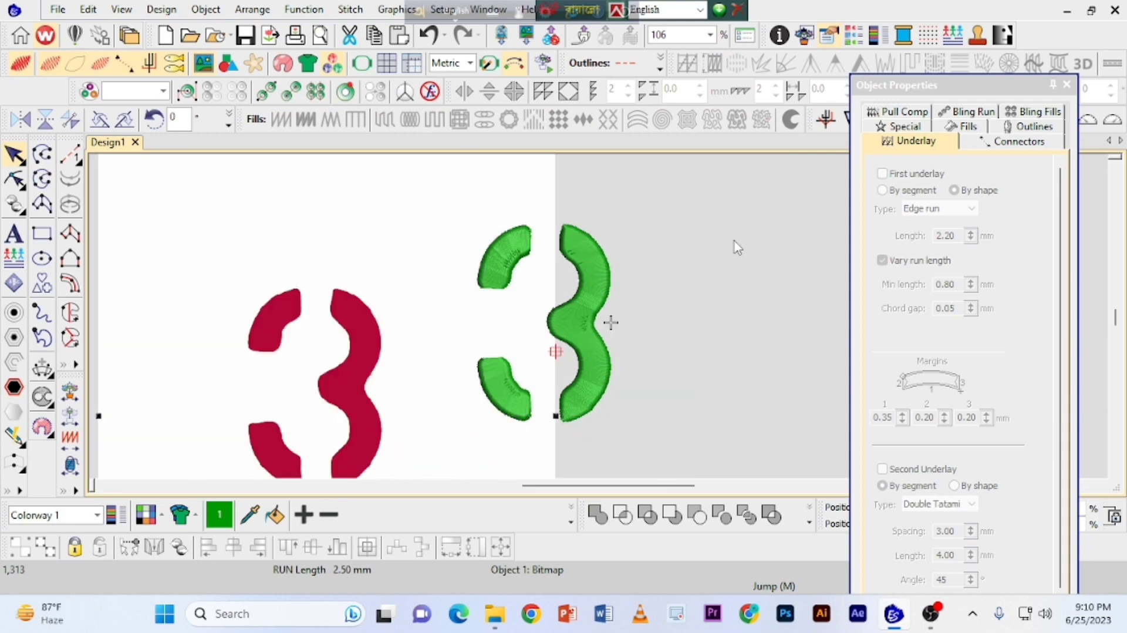
Step: Select all stitch objects of the 3 and recolor them with purple, palette color 13
left_click_drag(734, 221, 440, 453)
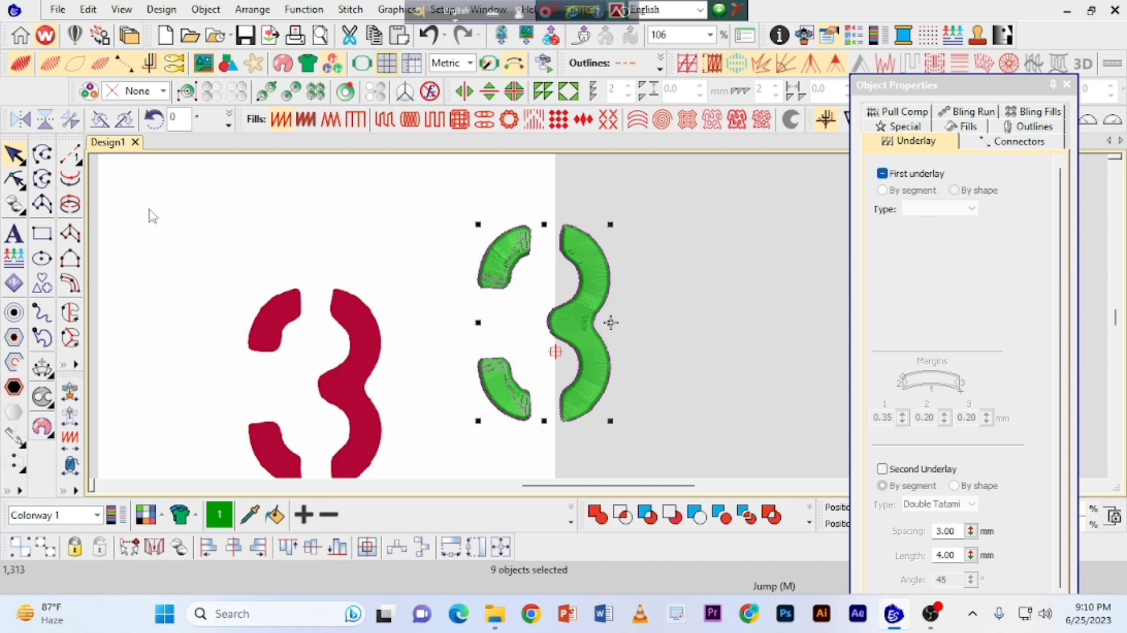
left_click(570, 525)
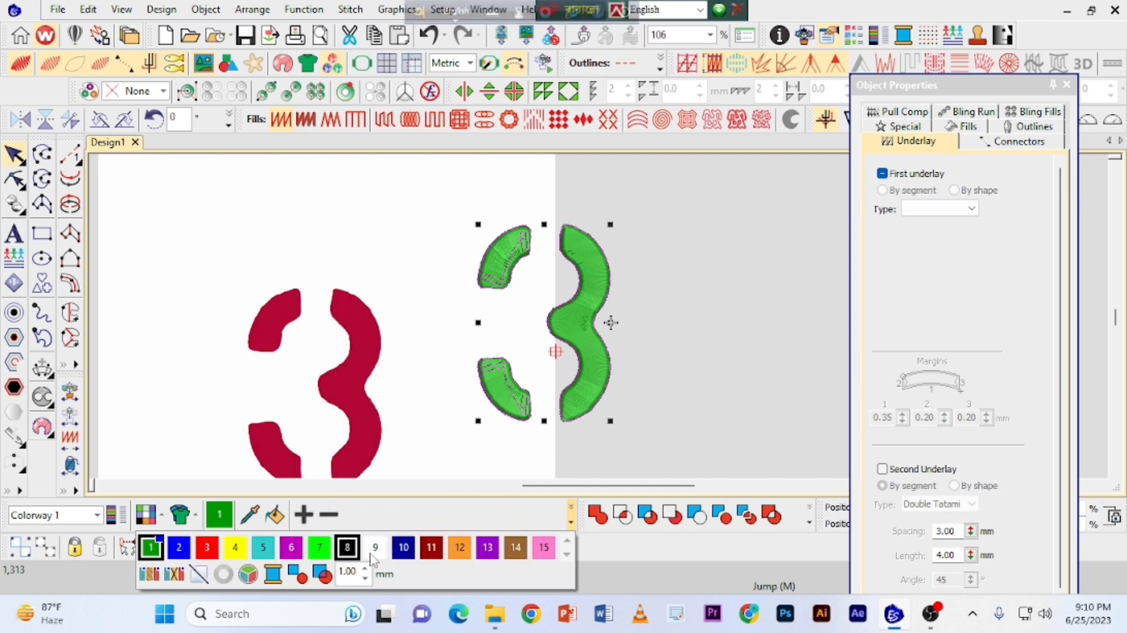
left_click(487, 549)
left_click(731, 347)
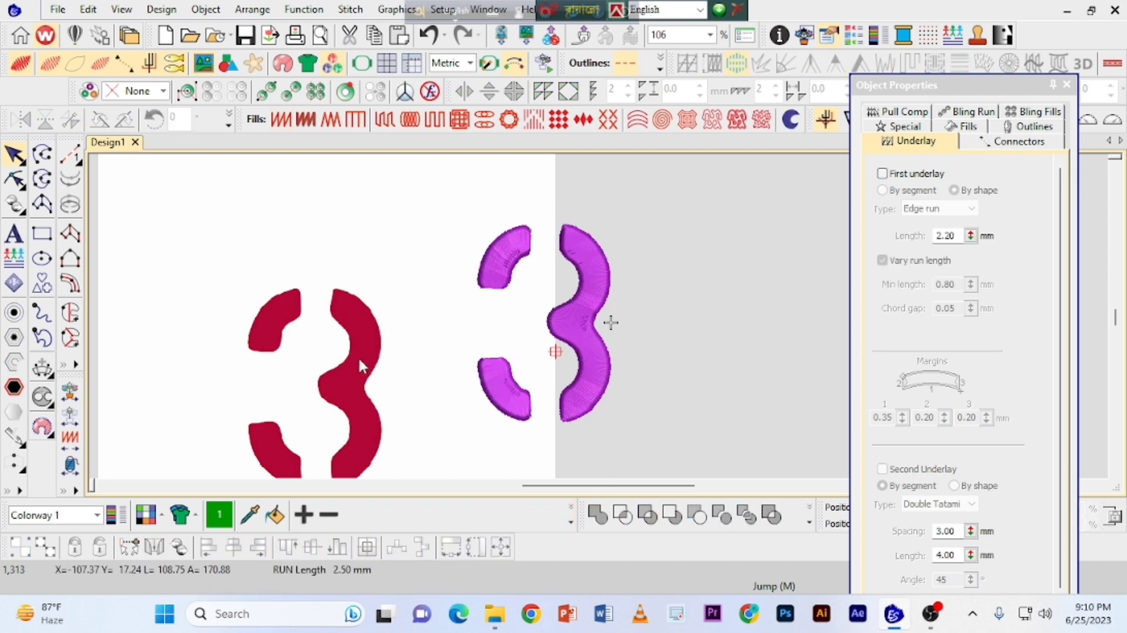
Step: Reposition the artwork bitmap so the red 3 sits level beside the purple stitched 3
left_click_drag(359, 365, 357, 286)
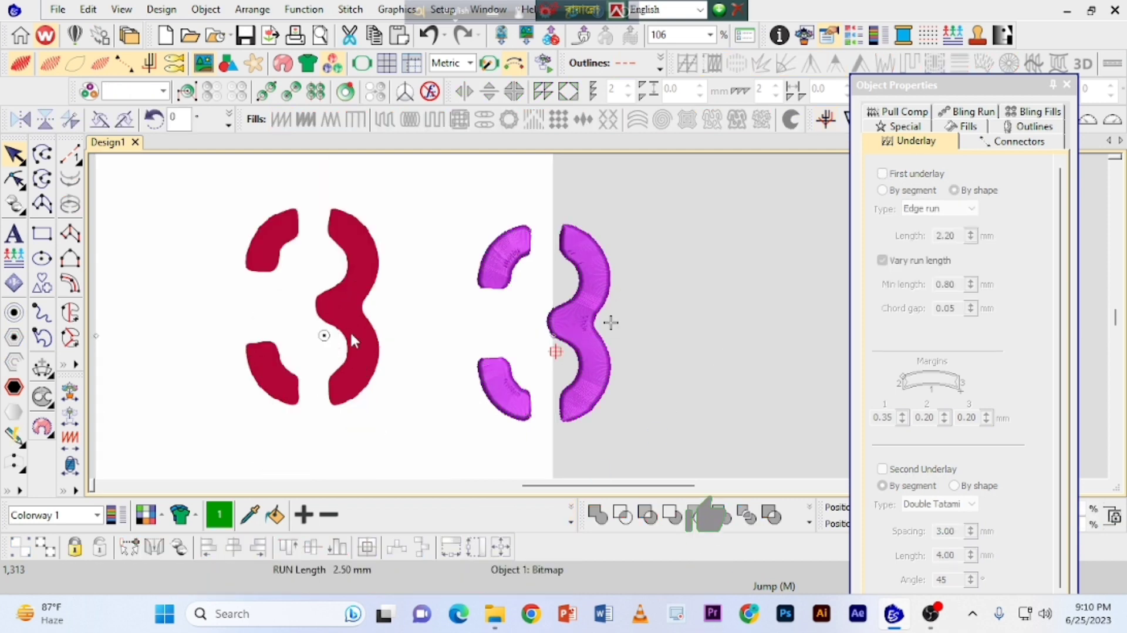
left_click_drag(350, 330, 364, 355)
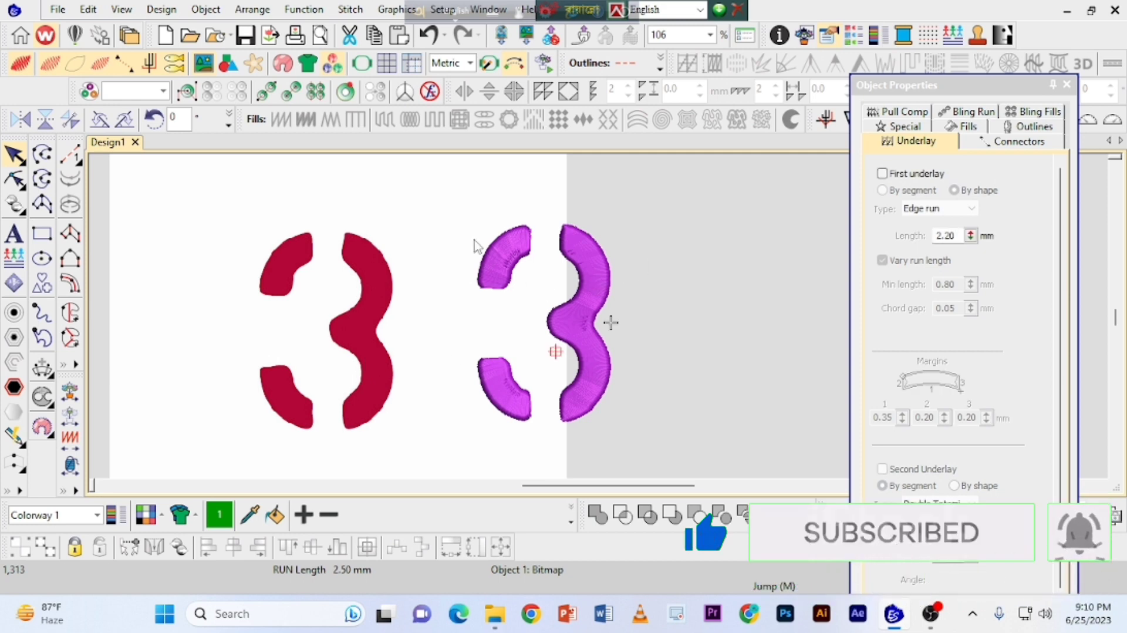
left_click(443, 194)
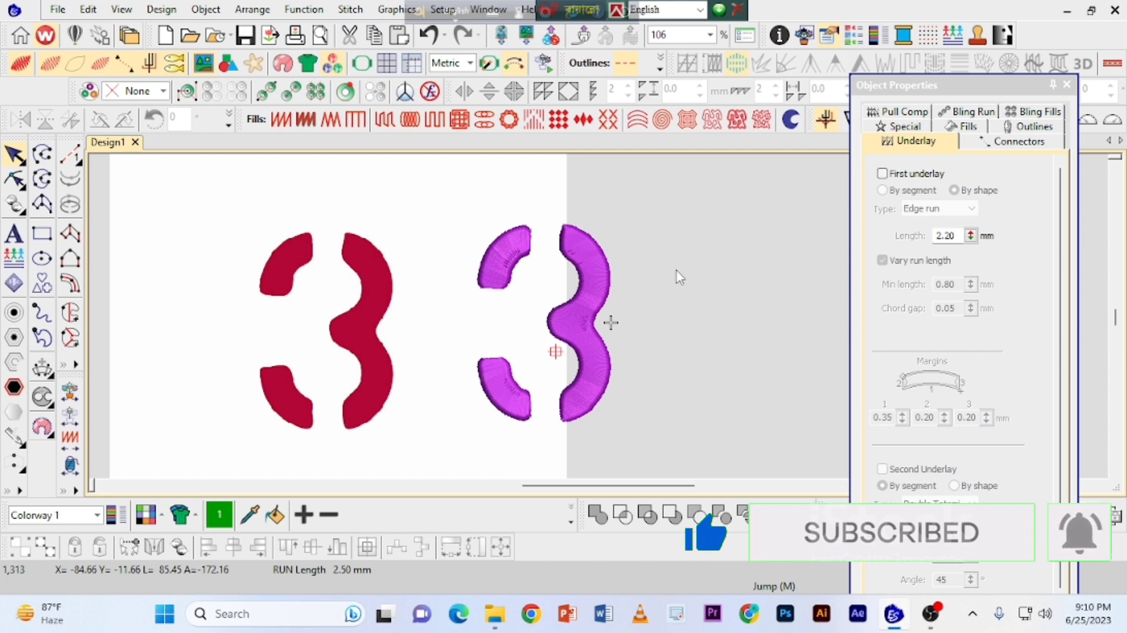
Step: Hide the artwork bitmap so that only the embroidery shows
left_click_drag(716, 198, 515, 365)
left_click_drag(484, 444, 483, 443)
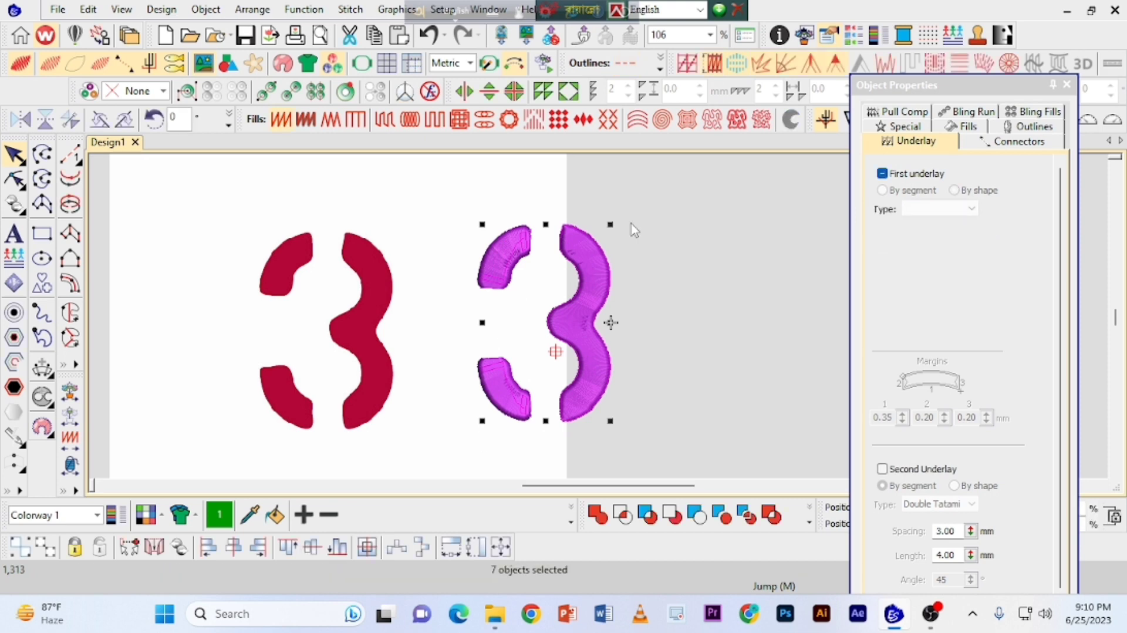
left_click(327, 259)
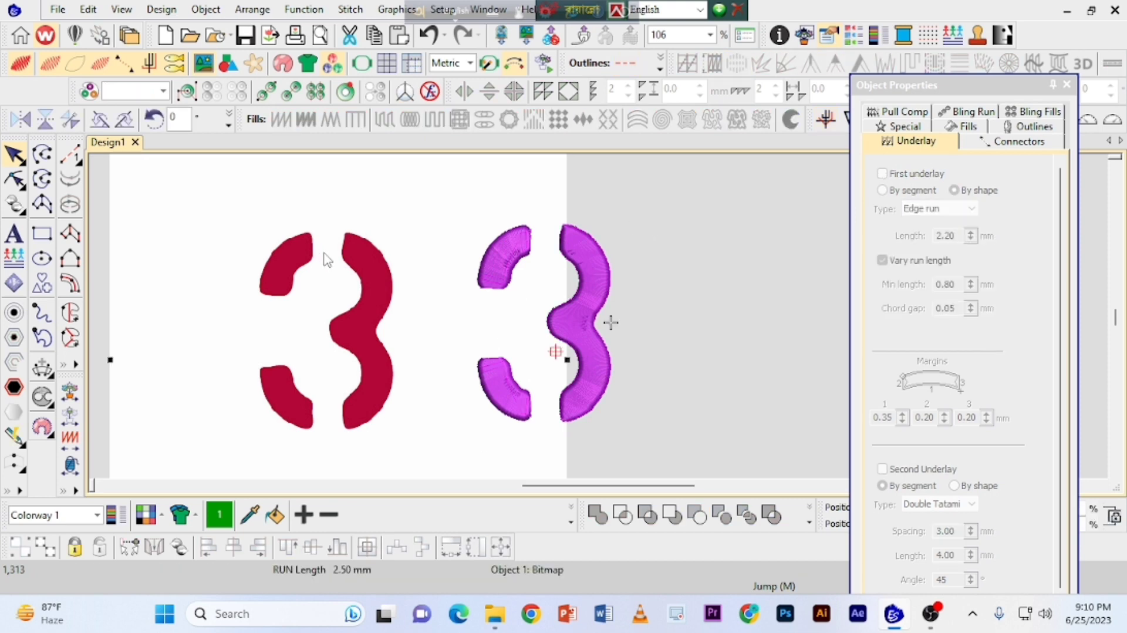
left_click(201, 64)
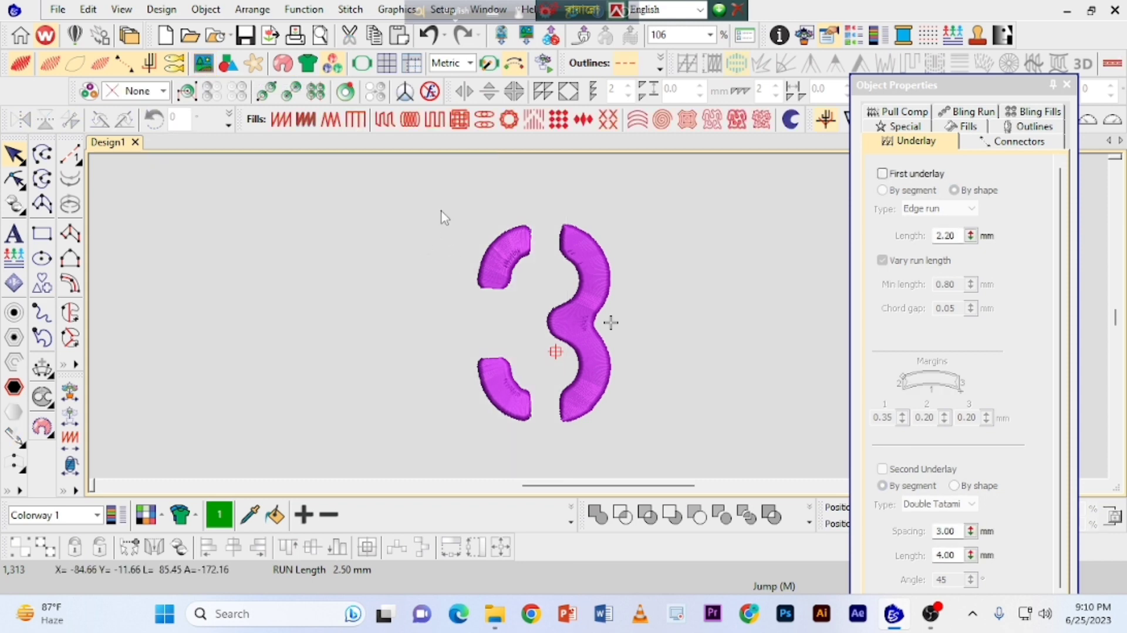
Step: Apply Auto Start & End to the whole stitched 3, placing its start and end point at the design's center
left_click_drag(432, 198, 575, 302)
left_click_drag(656, 435, 656, 435)
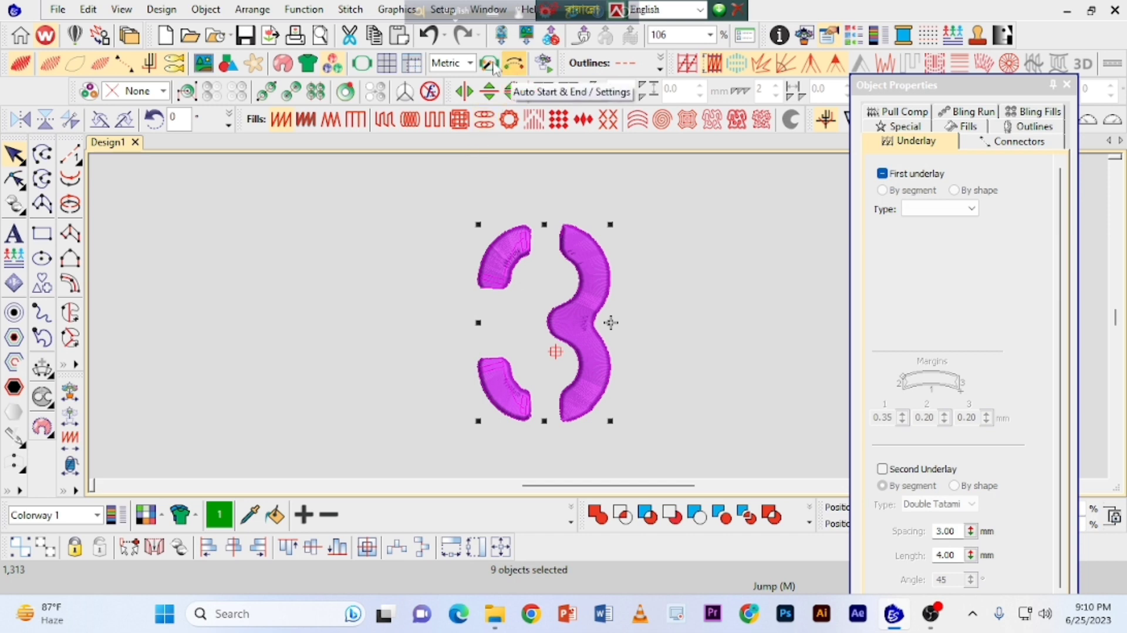
left_click(162, 11)
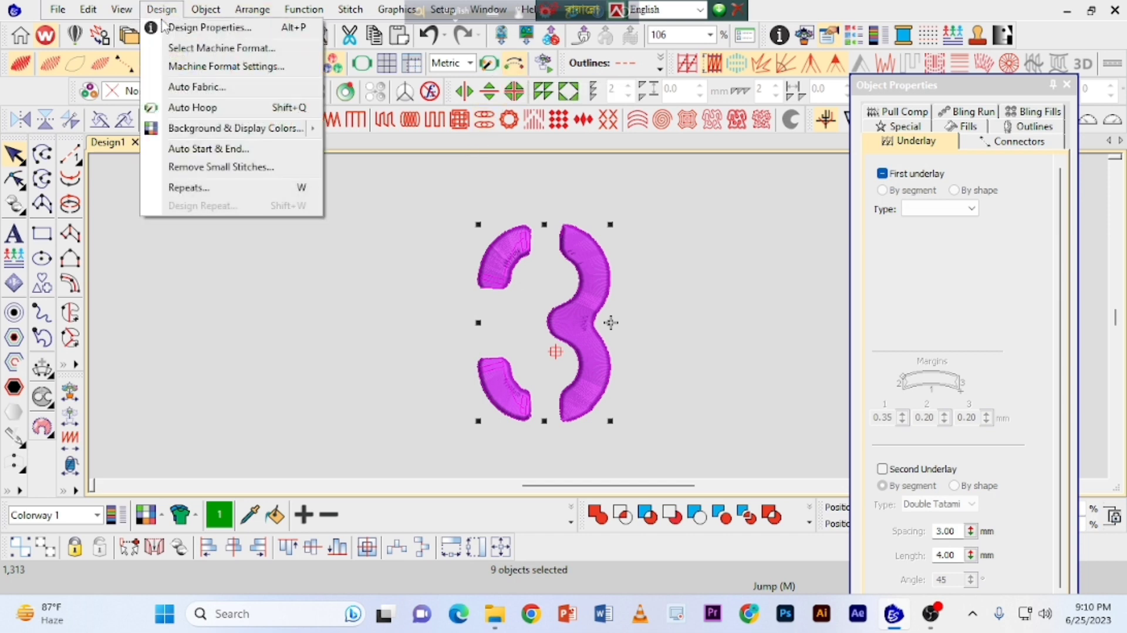
left_click(202, 151)
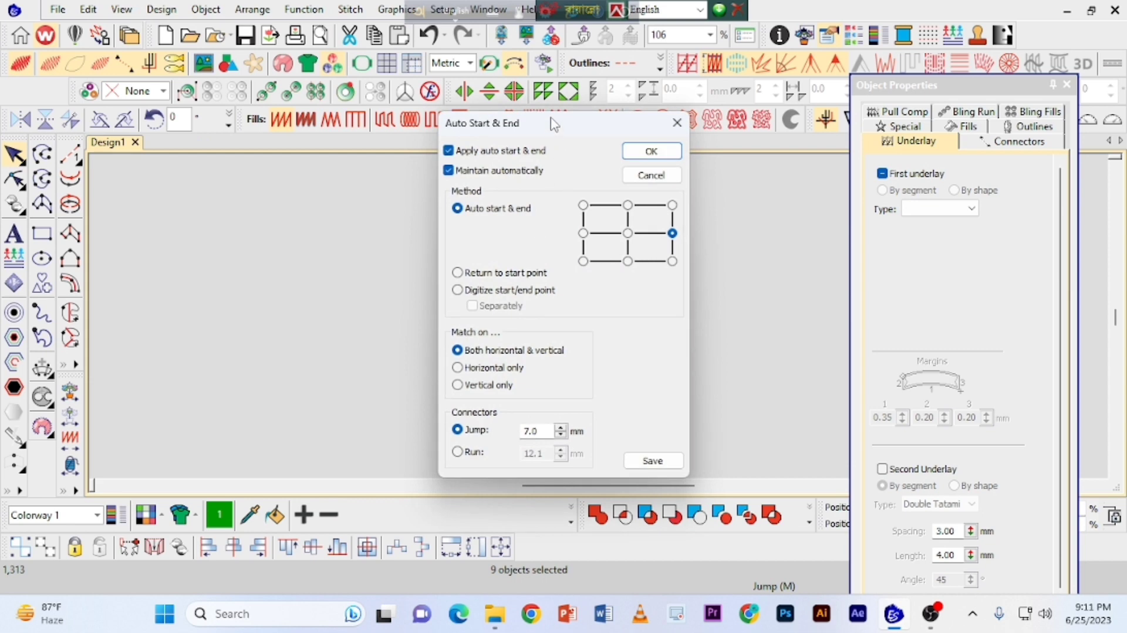
left_click(646, 151)
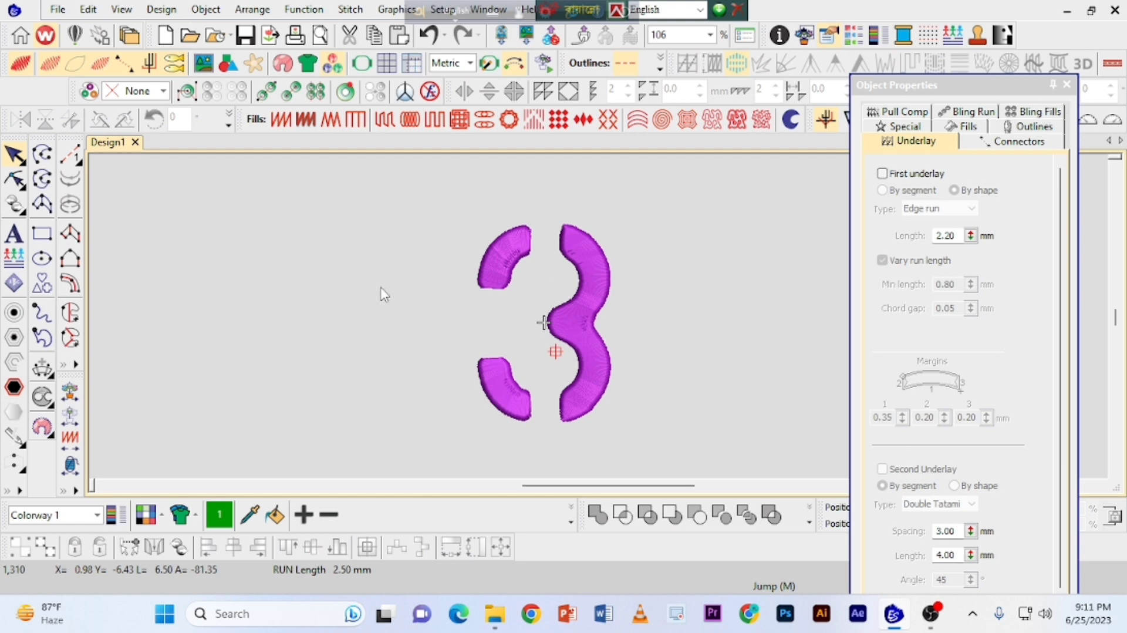
Step: Play the design's sewing sequence in Stitch Player at a faster playback speed
left_click(122, 10)
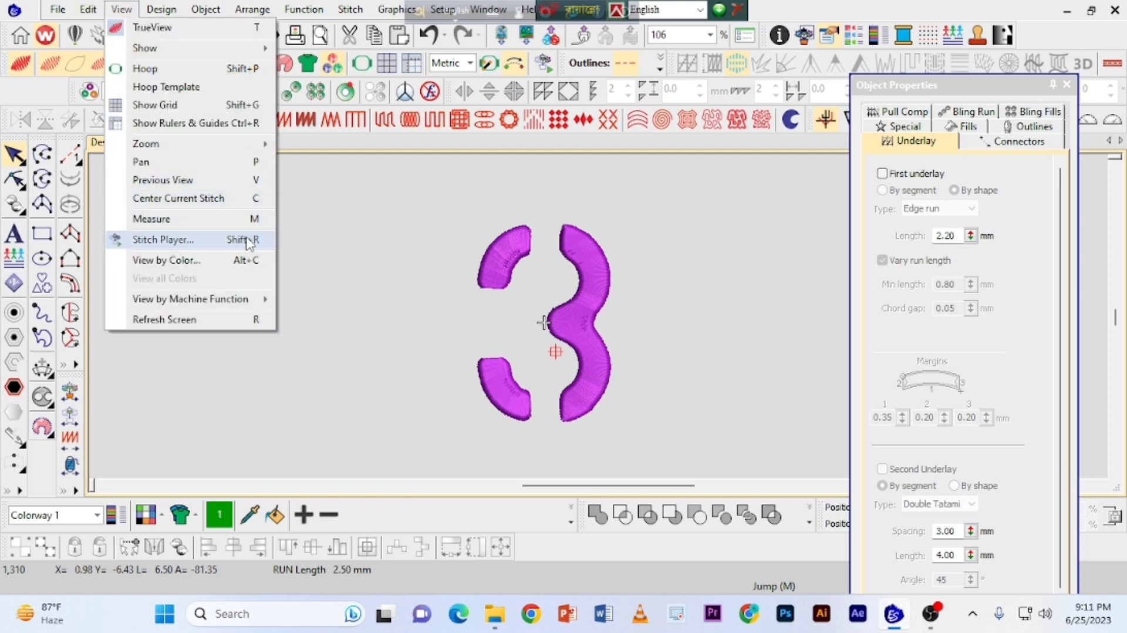
left_click(228, 246)
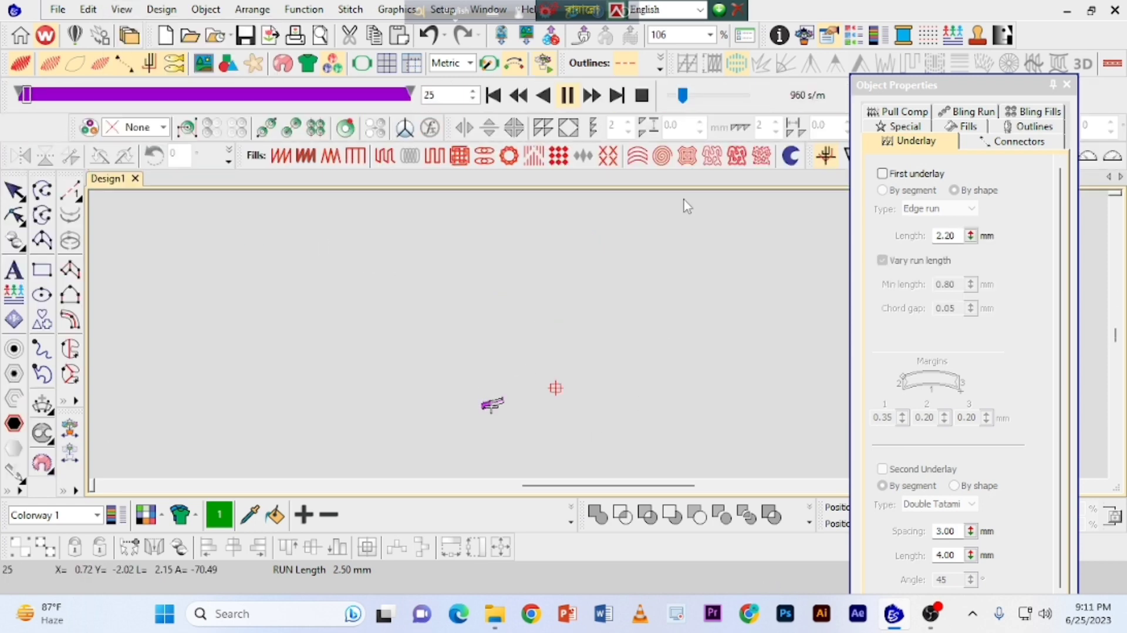
left_click(711, 97)
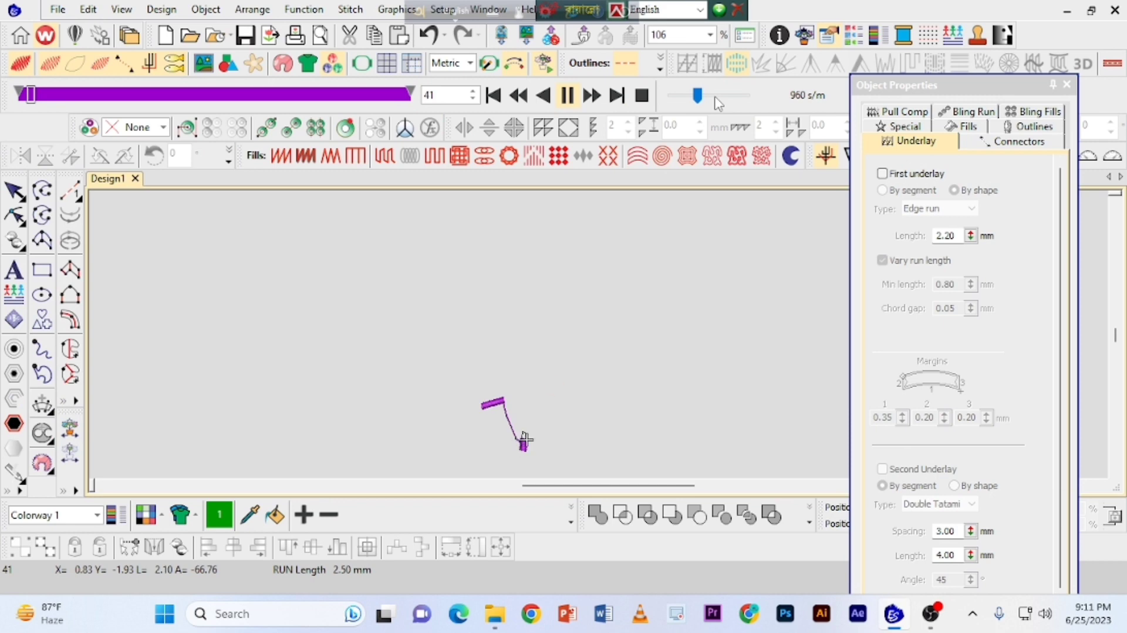